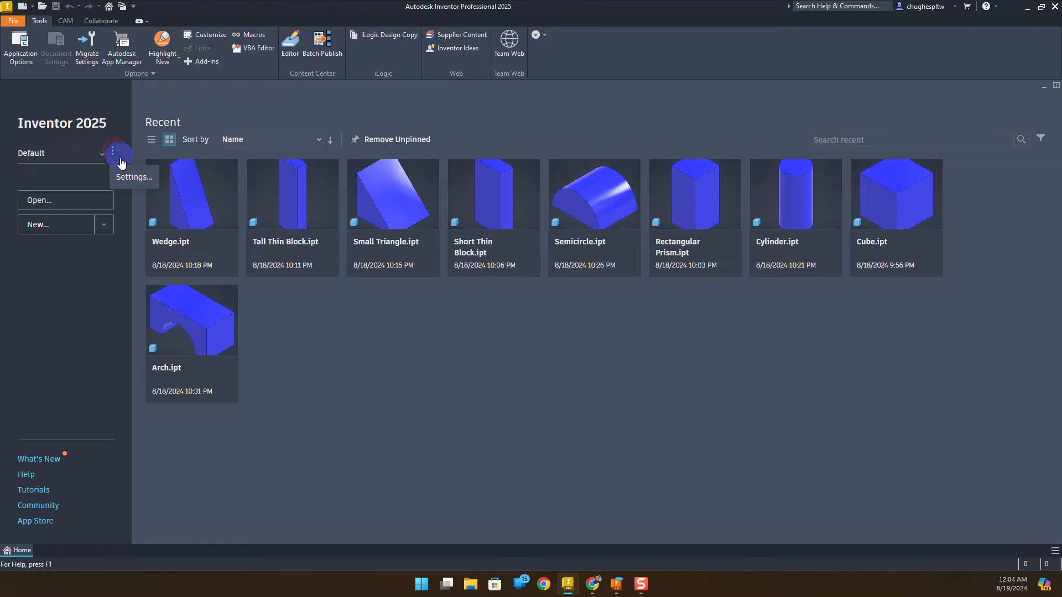
- Start a new single-user project from the project settings and name it Multiview Drawings
{"action": "left_click", "coordinate": [128, 178]}
{"action": "left_click", "coordinate": [127, 178]}
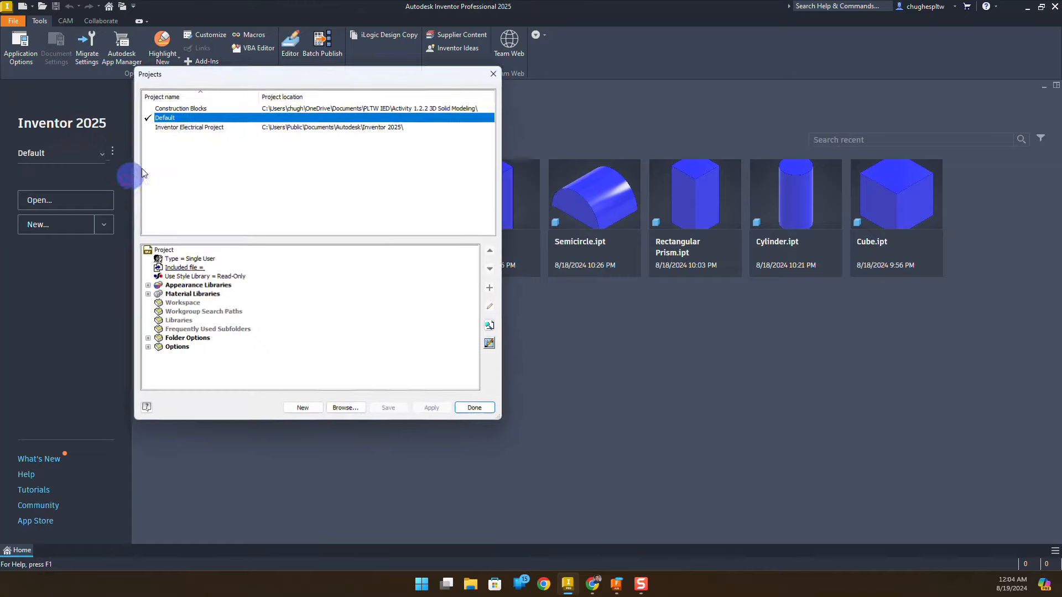
{"action": "left_click", "coordinate": [306, 410]}
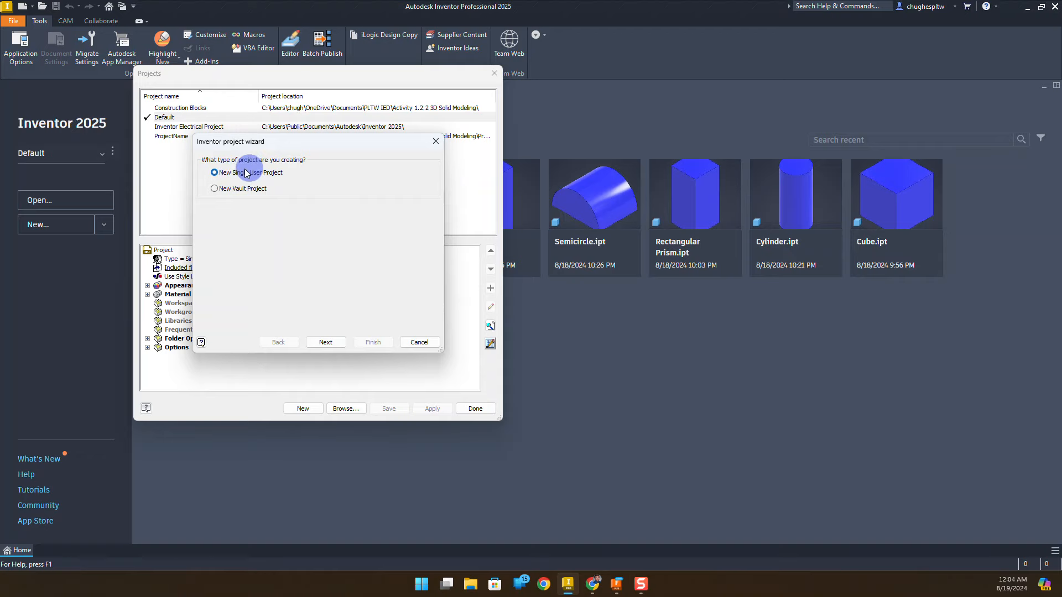
{"action": "left_click", "coordinate": [327, 340]}
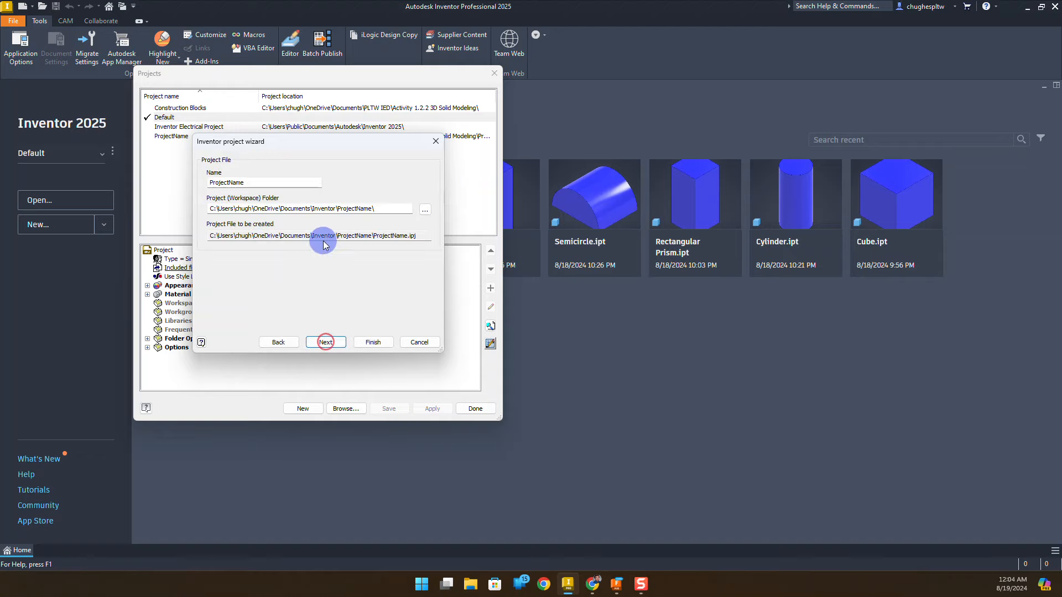
{"action": "left_click", "coordinate": [251, 182]}
{"action": "double_click", "coordinate": [252, 182]}
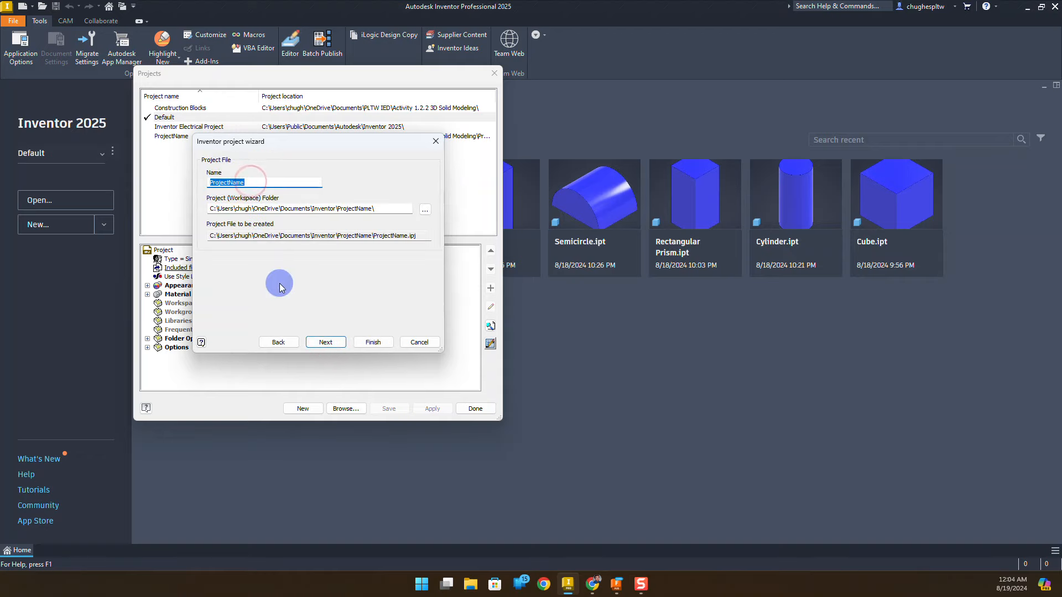
{"action": "type", "text": "M"}
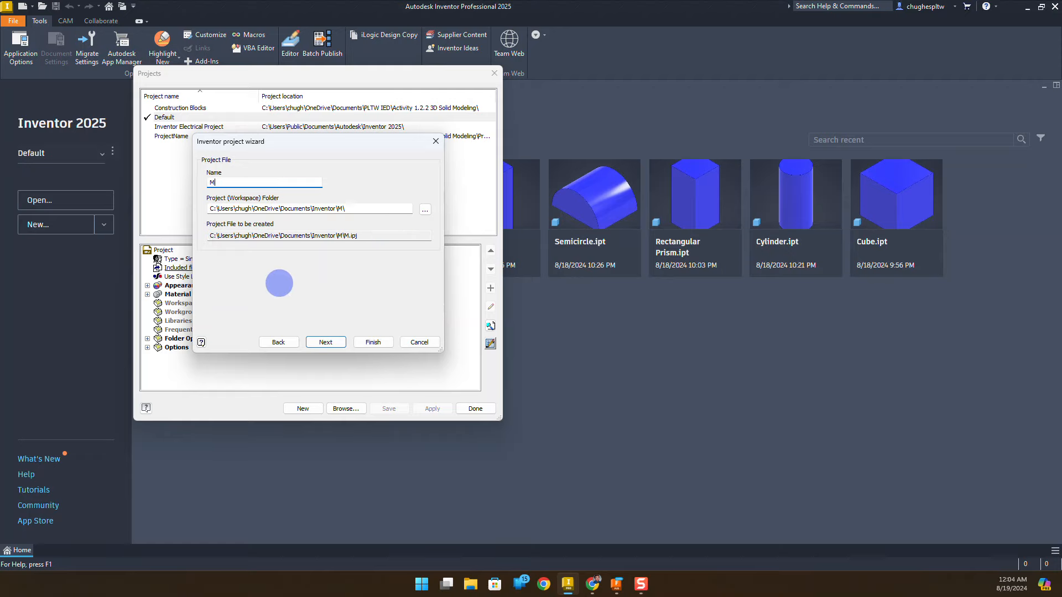
{"action": "type", "text": "ultiview Dr"}
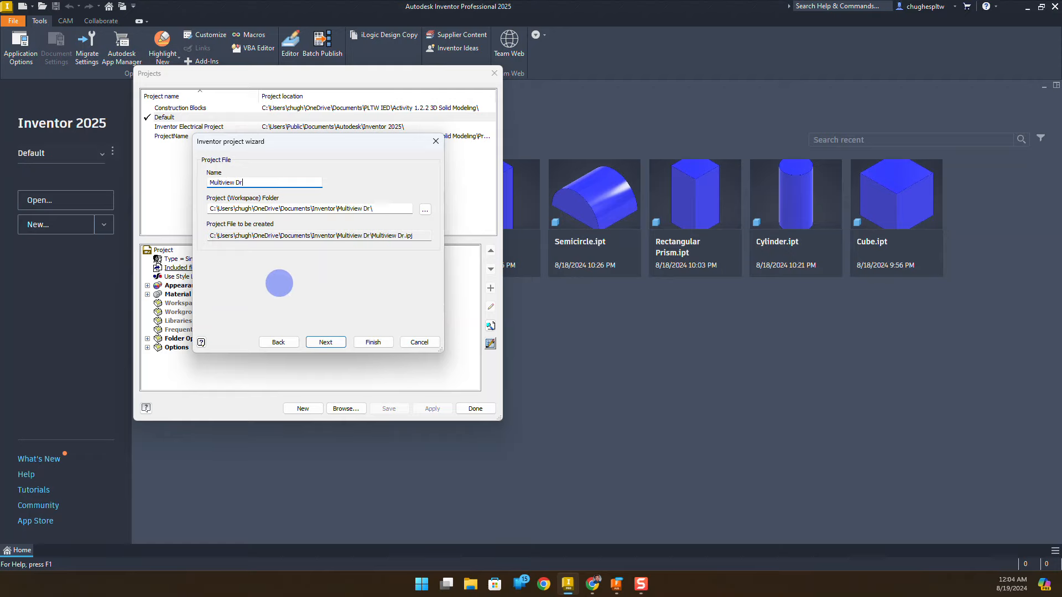
{"action": "type", "text": "awings"}
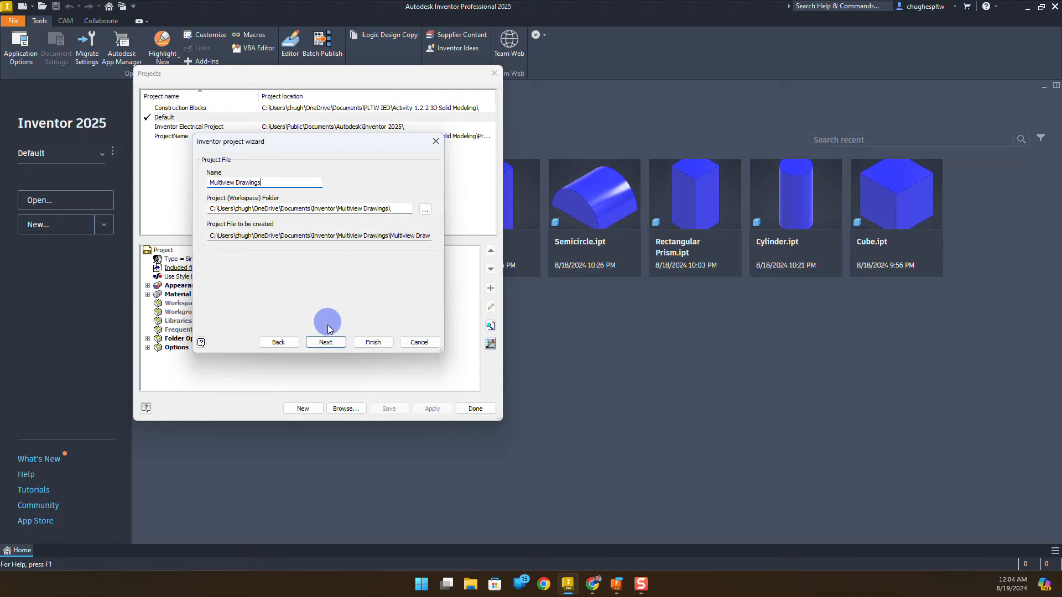
- Browse for the project's workspace location and select the PLTW IED folder inside Documents
{"action": "left_click", "coordinate": [424, 210]}
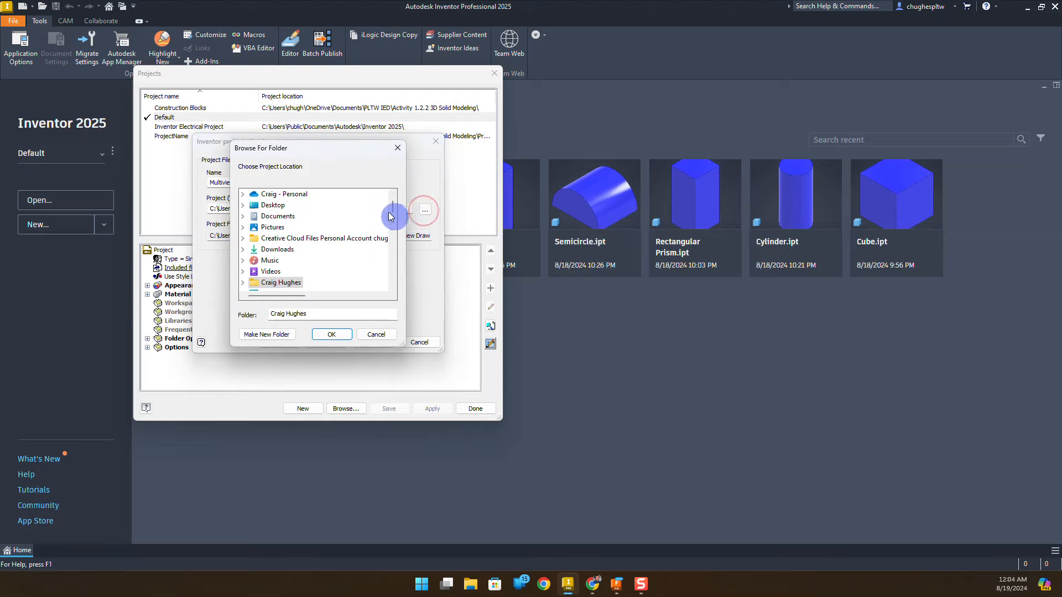
{"action": "scroll", "coordinate": [271, 224], "scroll_direction": "down", "scroll_amount": 1}
{"action": "scroll", "coordinate": [281, 231], "scroll_direction": "up", "scroll_amount": 1}
{"action": "scroll", "coordinate": [283, 235], "scroll_direction": "down", "scroll_amount": 1}
{"action": "scroll", "coordinate": [287, 238], "scroll_direction": "up", "scroll_amount": 1}
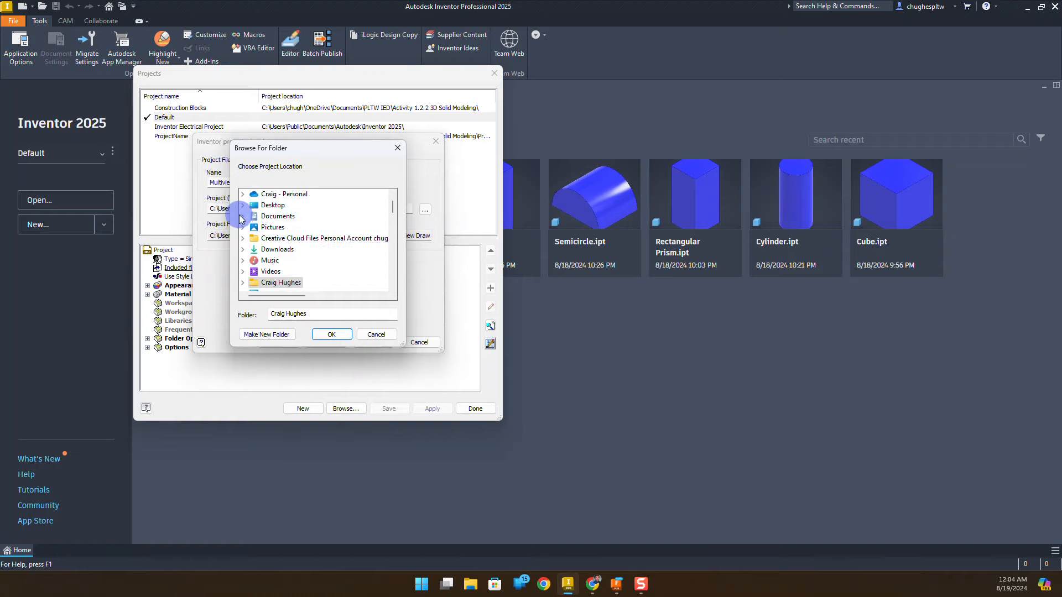
{"action": "left_click", "coordinate": [242, 215]}
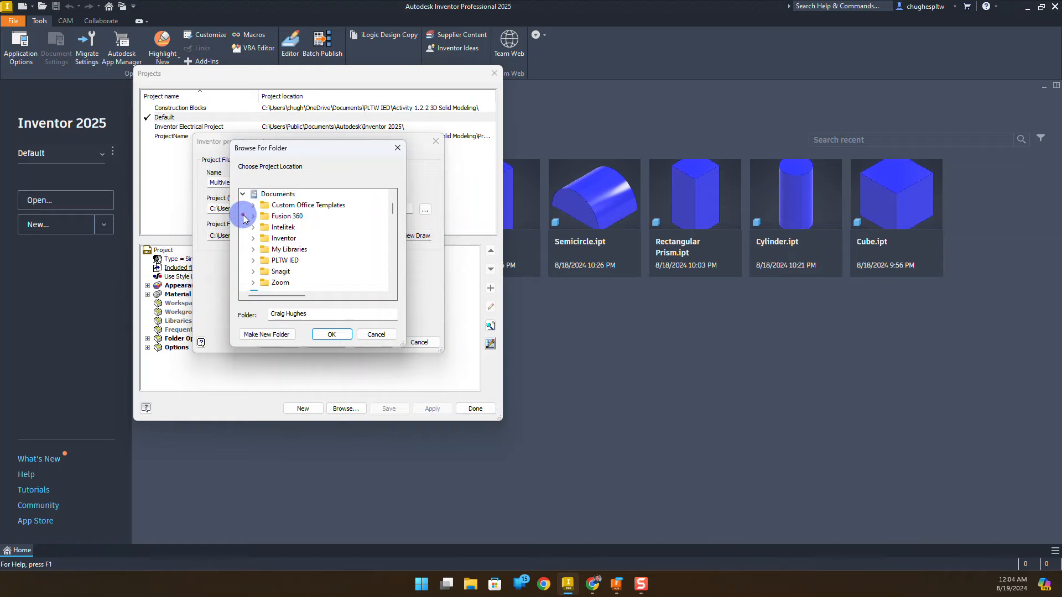
{"action": "left_click", "coordinate": [253, 260]}
{"action": "scroll", "coordinate": [304, 260], "scroll_direction": "down", "scroll_amount": 1}
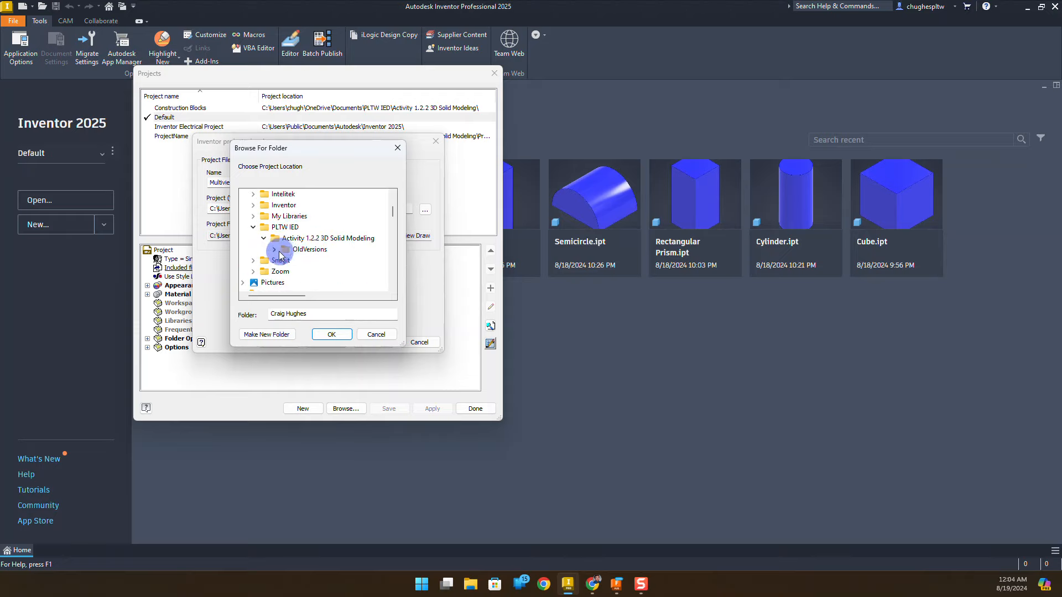
{"action": "left_click", "coordinate": [264, 238]}
{"action": "left_click", "coordinate": [285, 227]}
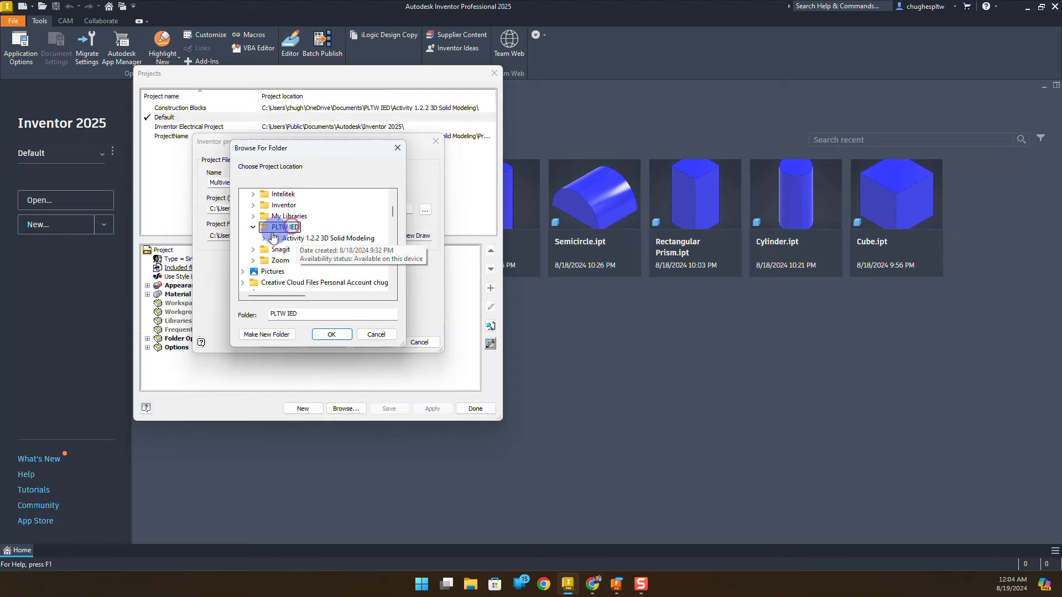
- Create the subfolder "Activity 1.2.3 Multiview Drawings" as the project's workspace folder and finish creating the project
{"action": "left_click", "coordinate": [262, 335]}
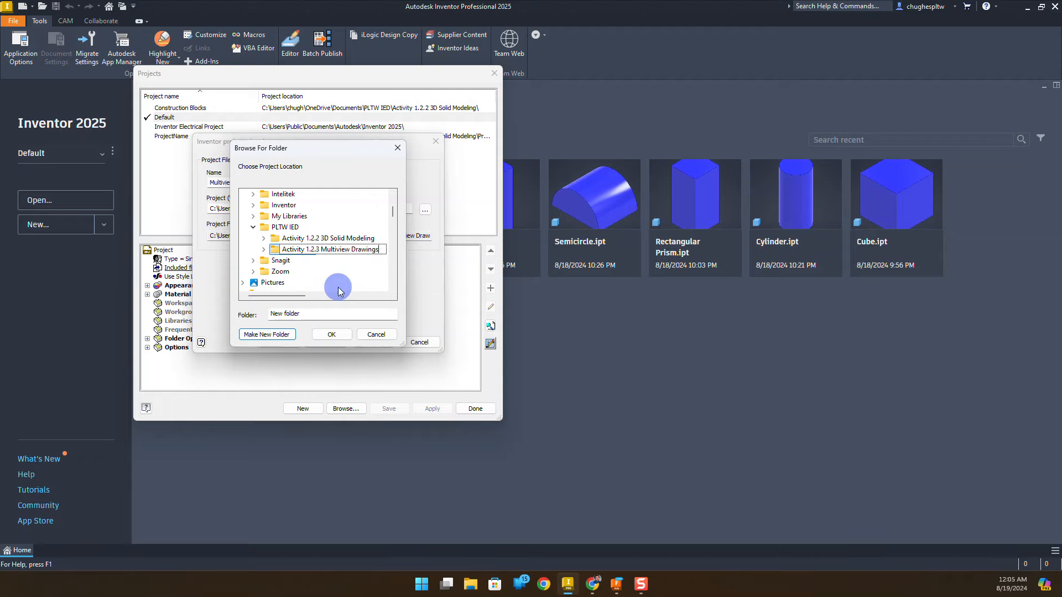
{"action": "key", "text": "Return"}
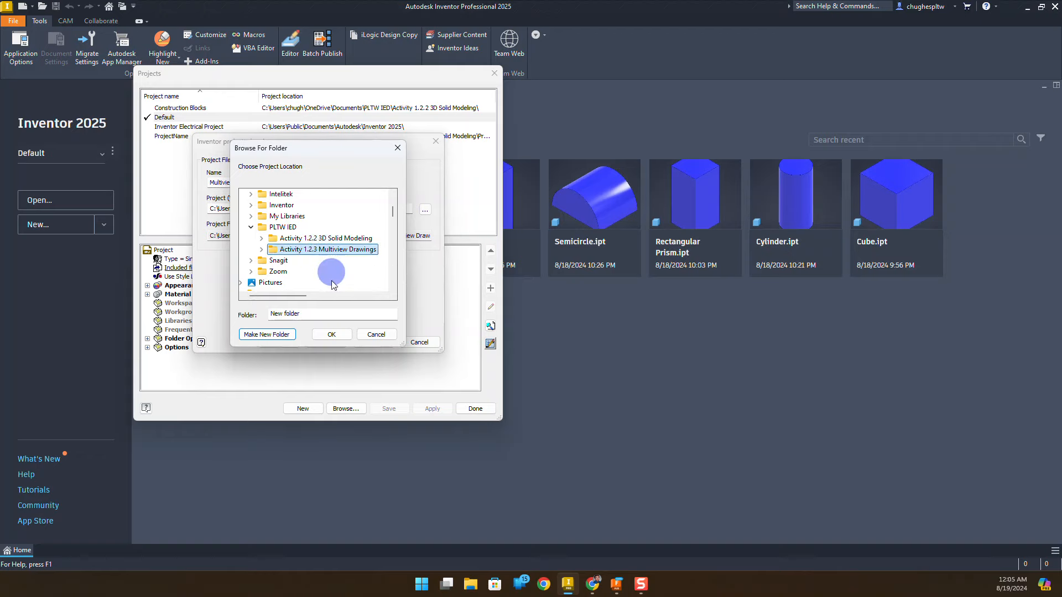
{"action": "left_click", "coordinate": [334, 335]}
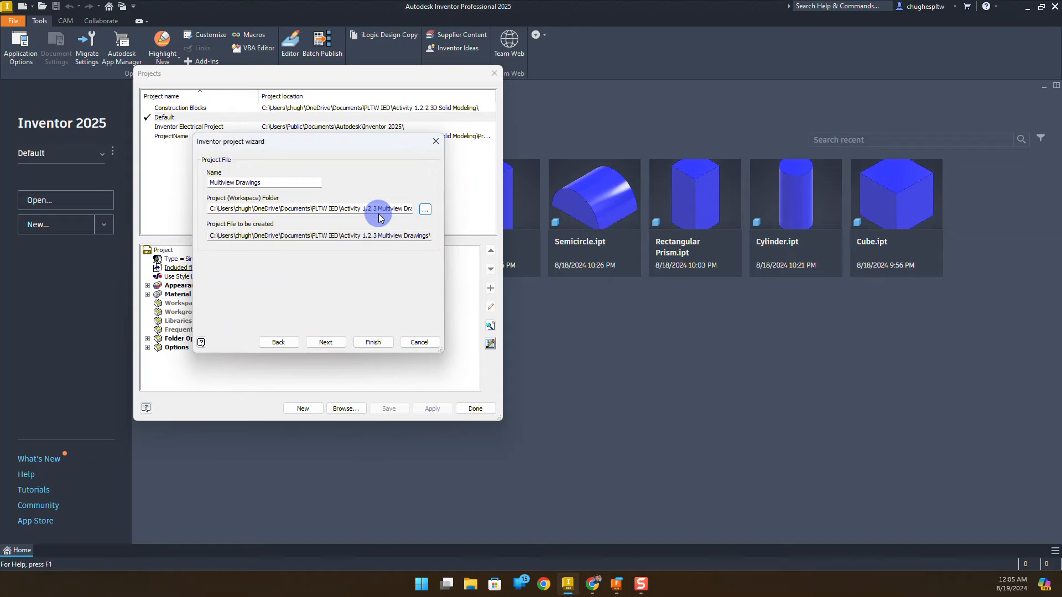
{"action": "double_click", "coordinate": [391, 210]}
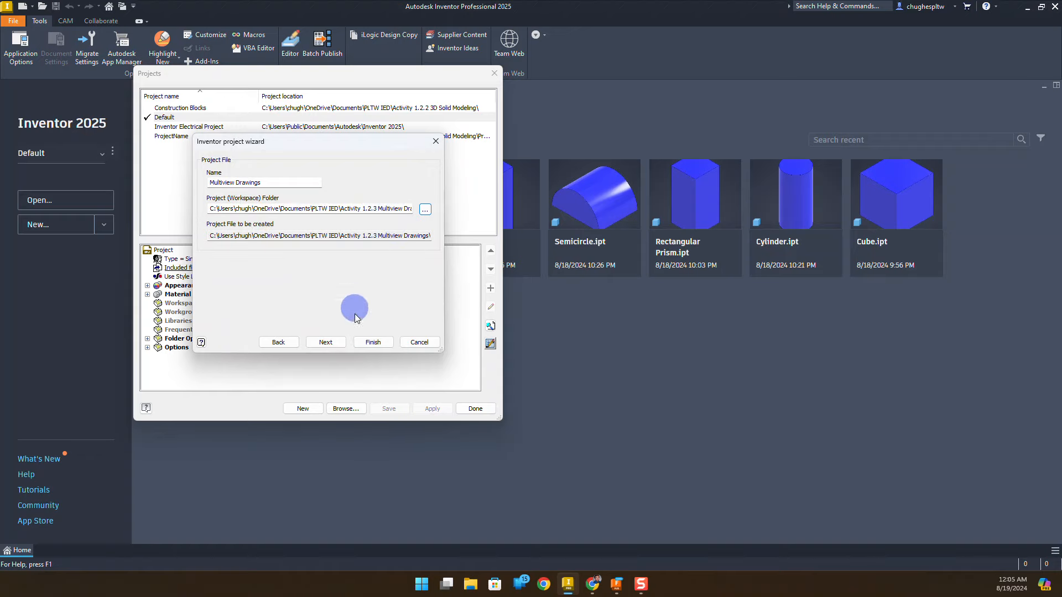
{"action": "left_click", "coordinate": [370, 343]}
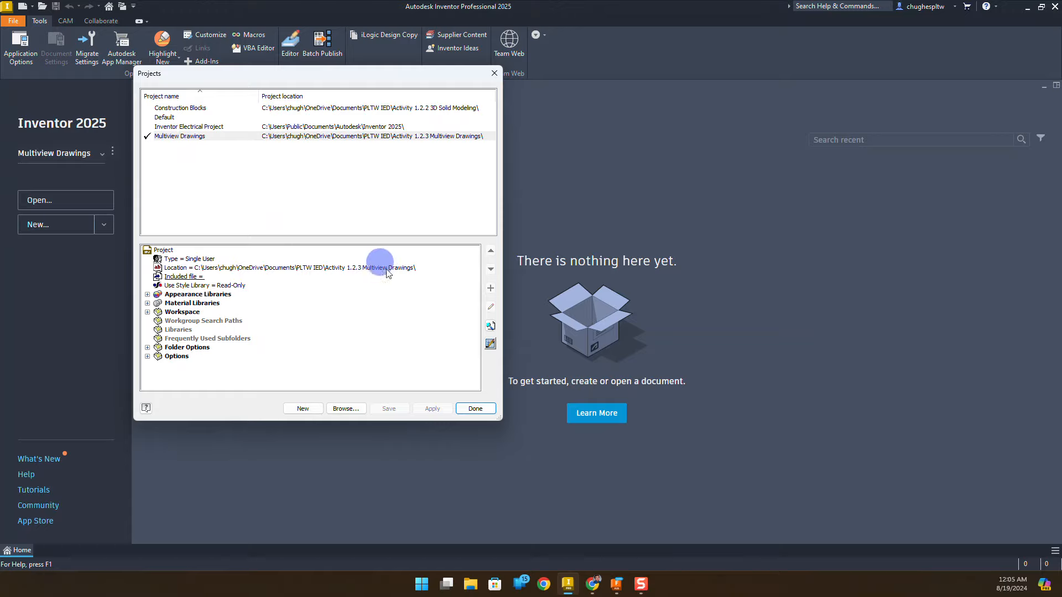
{"action": "left_click", "coordinate": [475, 409]}
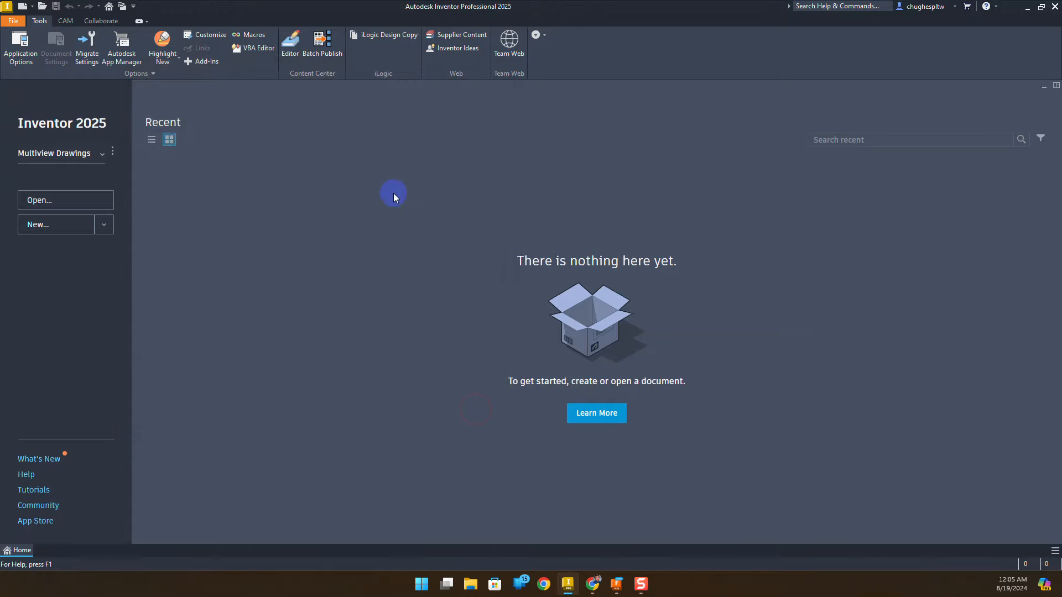
- Create a new part from the Standard.ipt template and start a 2D sketch on the front XY plane
{"action": "left_click", "coordinate": [62, 224]}
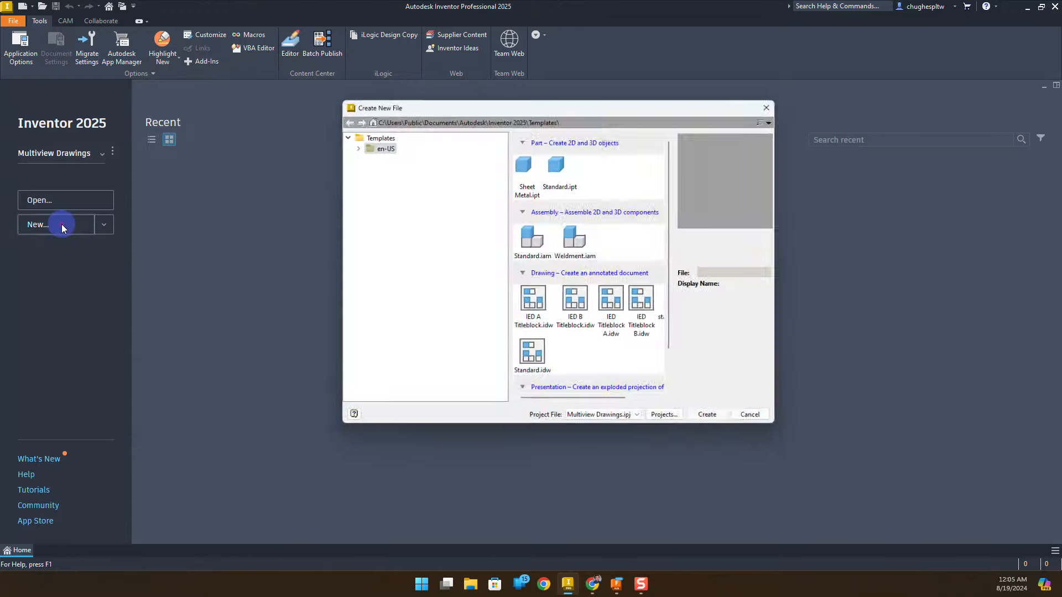
{"action": "left_click", "coordinate": [559, 188]}
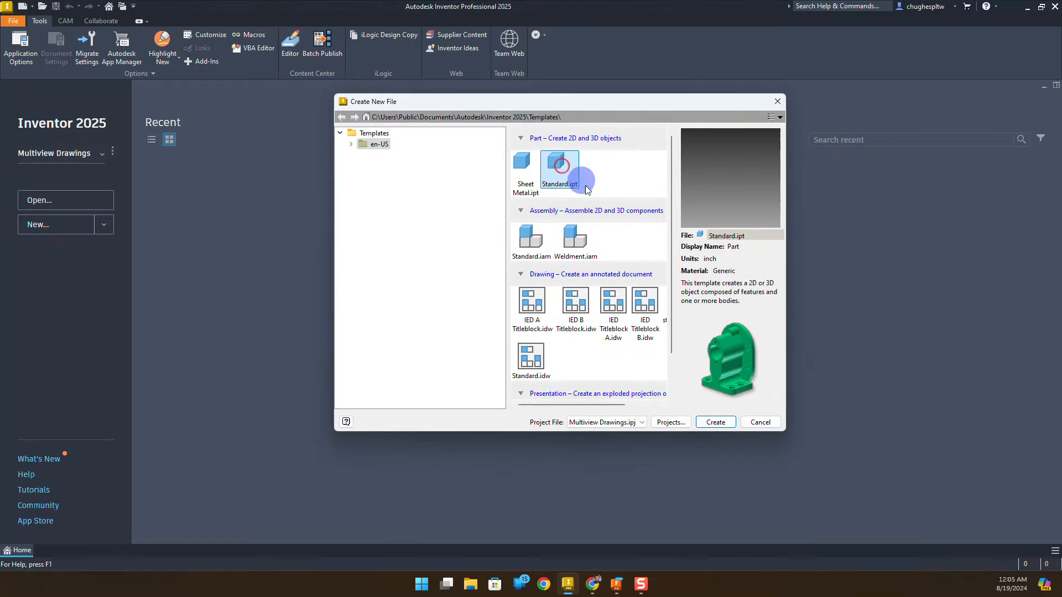
{"action": "left_click", "coordinate": [714, 422]}
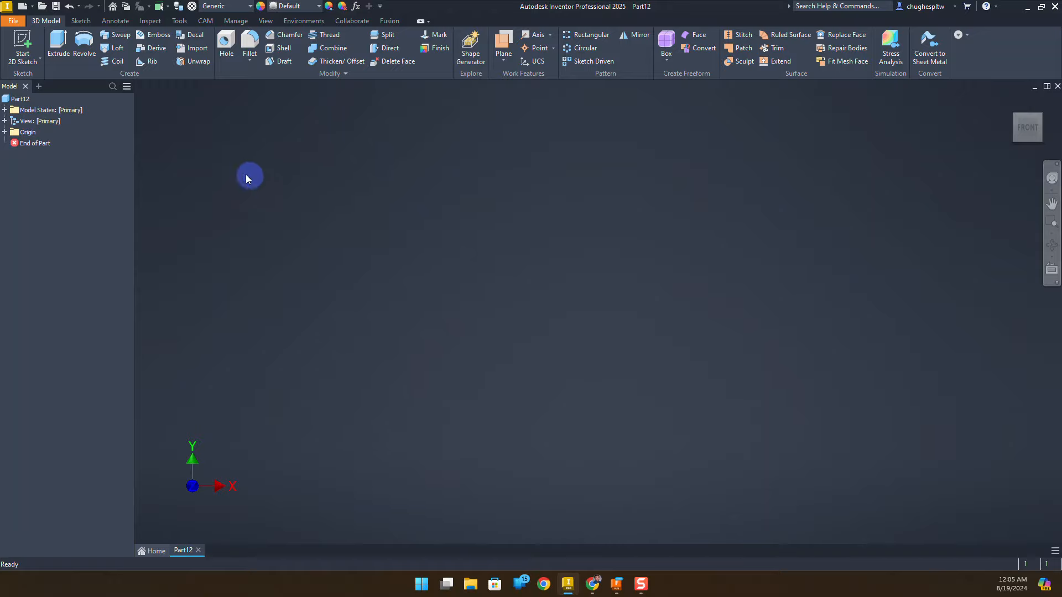
{"action": "left_click", "coordinate": [23, 43]}
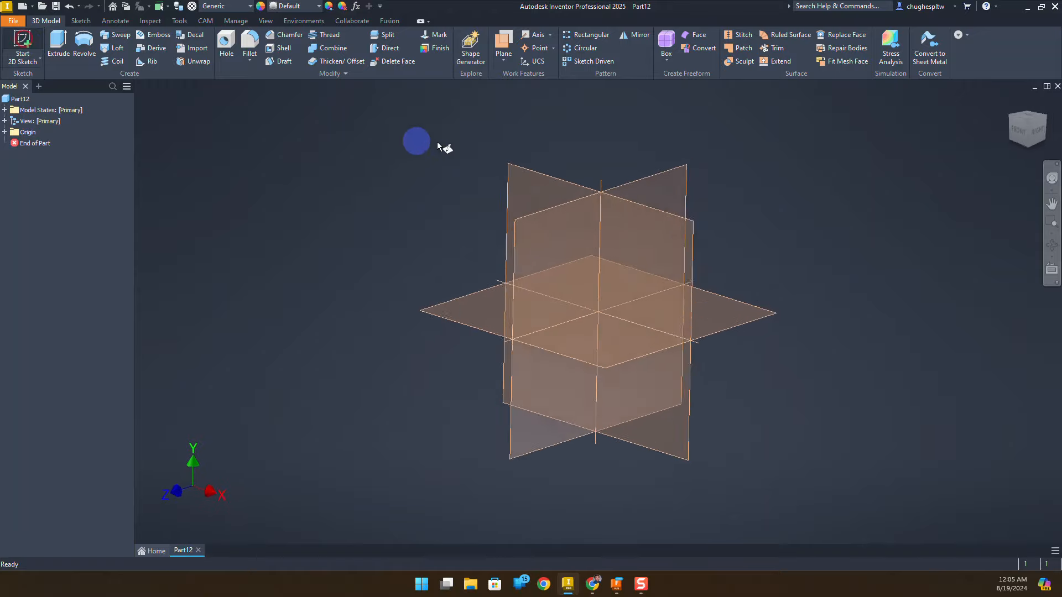
{"action": "left_click", "coordinate": [515, 159]}
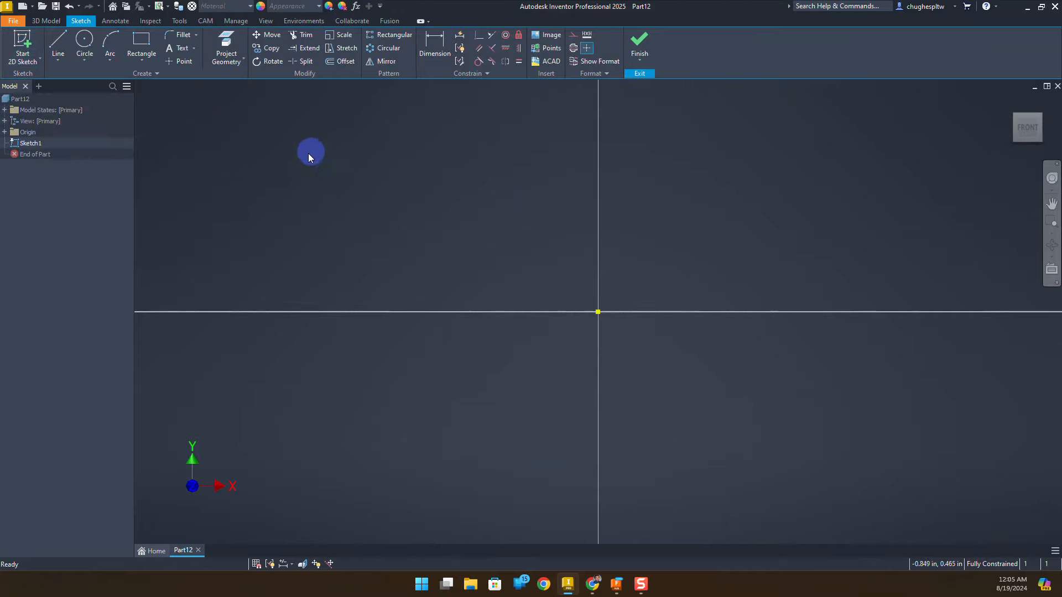
- Sketch a 1.125 in by 1.125 in rectangle with one corner at the origin
{"action": "left_click", "coordinate": [138, 43]}
{"action": "left_click", "coordinate": [597, 312]}
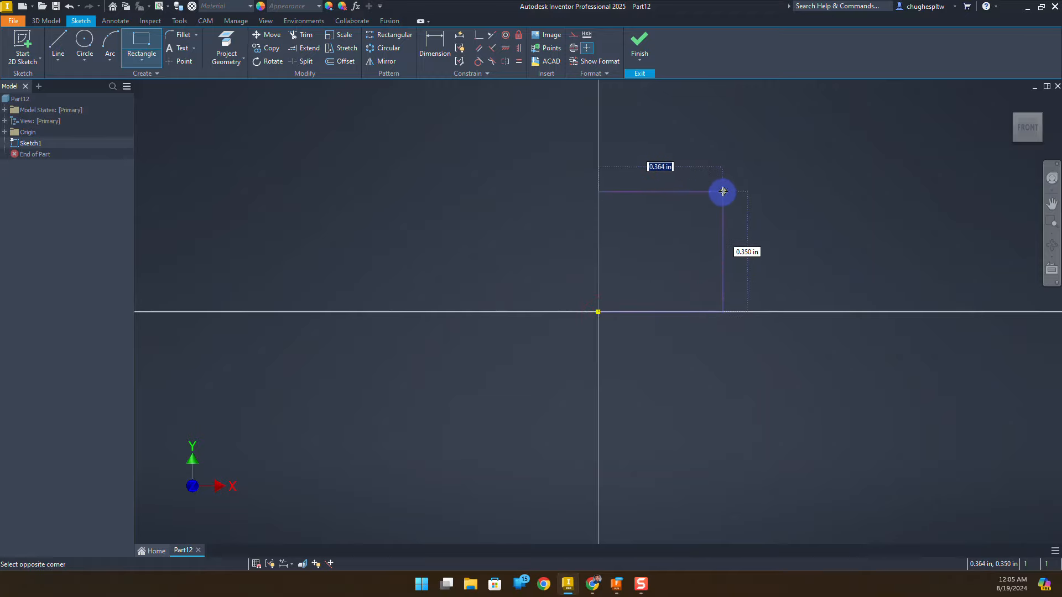
{"action": "type", "text": "1."}
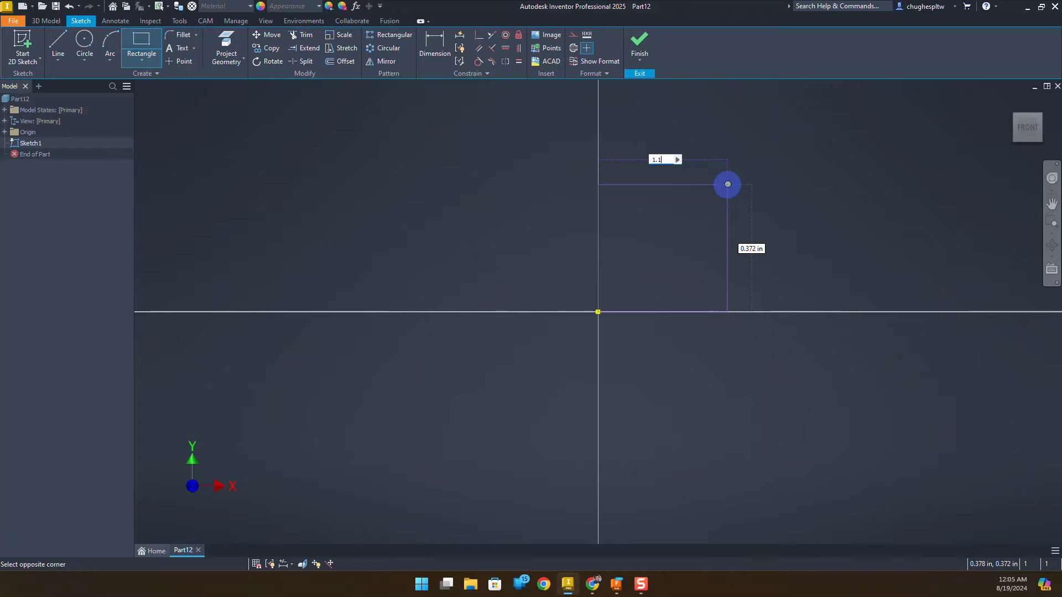
{"action": "type", "text": "125"}
{"action": "key", "text": "Tab"}
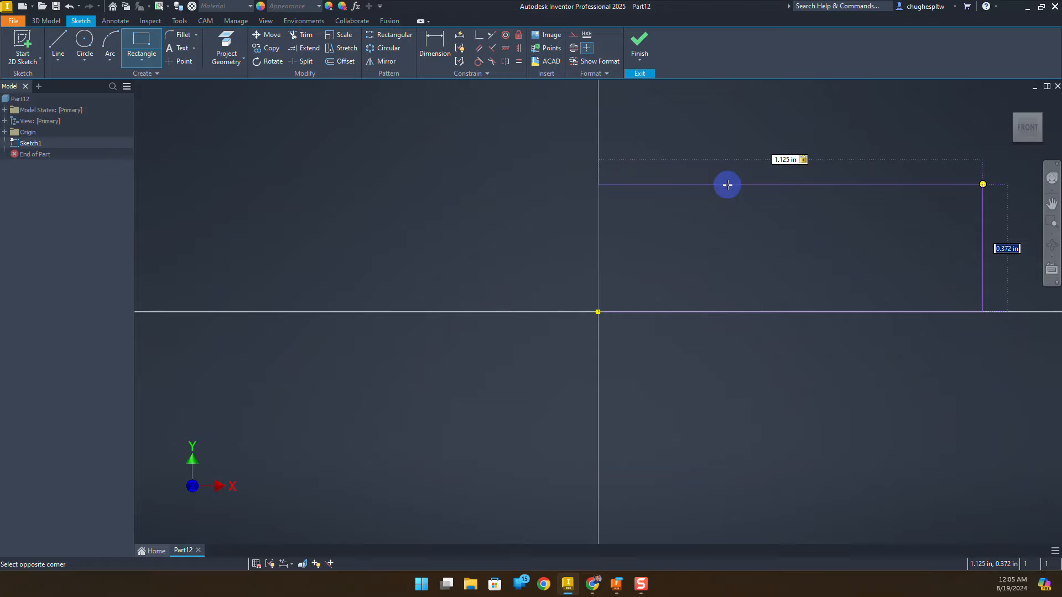
{"action": "type", "text": "1.125"}
{"action": "key", "text": "Return"}
{"action": "mouse_move", "coordinate": [756, 192]}
{"action": "middle_mouse_down"}
{"action": "mouse_move", "coordinate": [712, 214]}
{"action": "mouse_move", "coordinate": [591, 326]}
{"action": "mouse_move", "coordinate": [589, 346]}
{"action": "middle_mouse_up"}
{"action": "scroll", "coordinate": [589, 346], "scroll_direction": "up", "scroll_amount": 3}
{"action": "right_click", "coordinate": [624, 286]}
{"action": "left_click", "coordinate": [659, 286]}
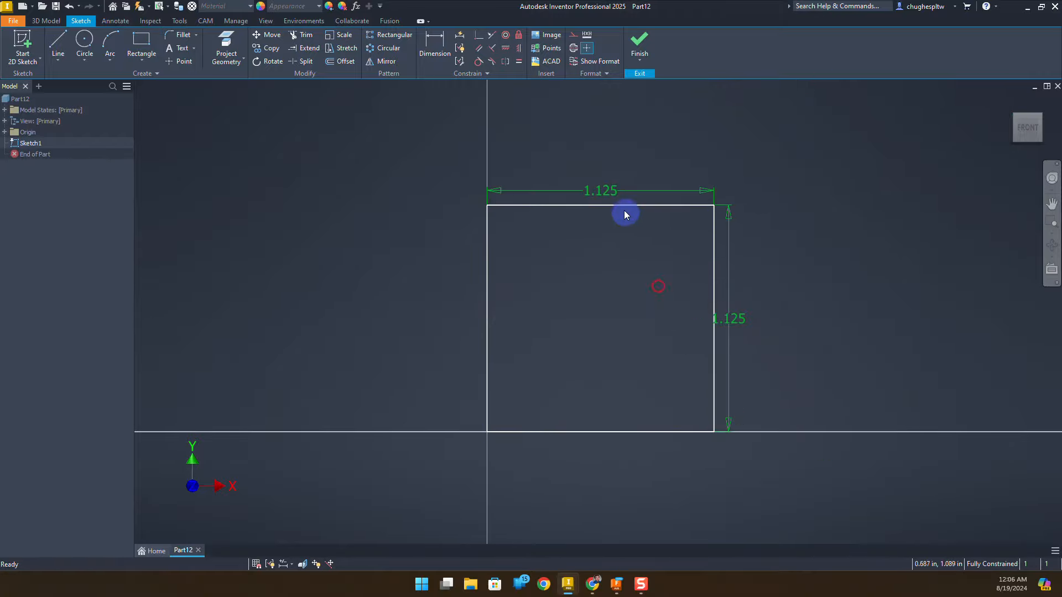
- Move the square's horizontal and vertical dimensions farther from its edges and finish the sketch
{"action": "left_click_drag", "start_coordinate": [609, 194], "coordinate": [607, 155]}
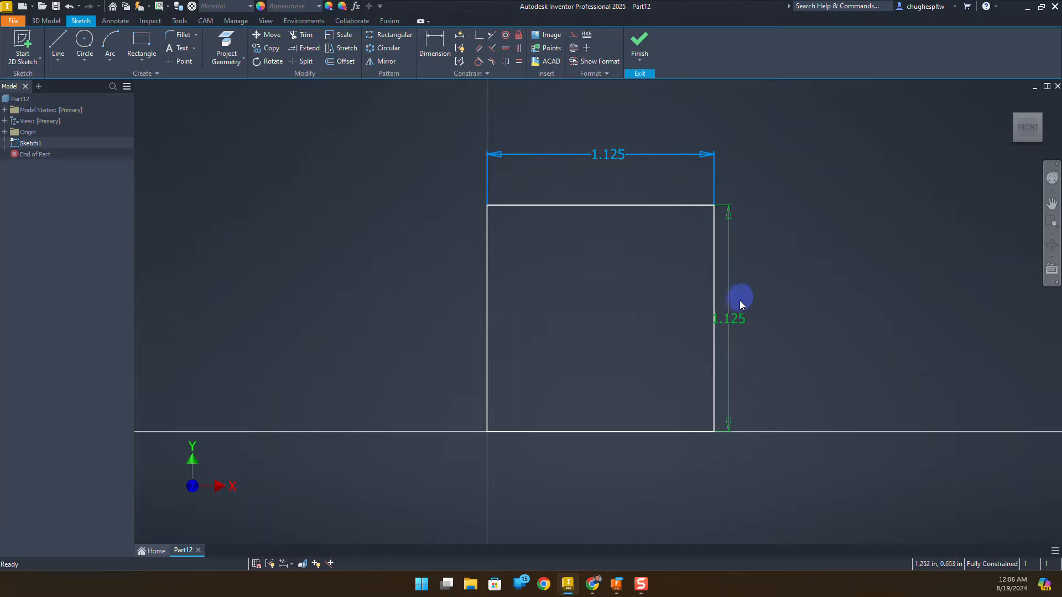
{"action": "left_click_drag", "start_coordinate": [730, 320], "coordinate": [768, 318]}
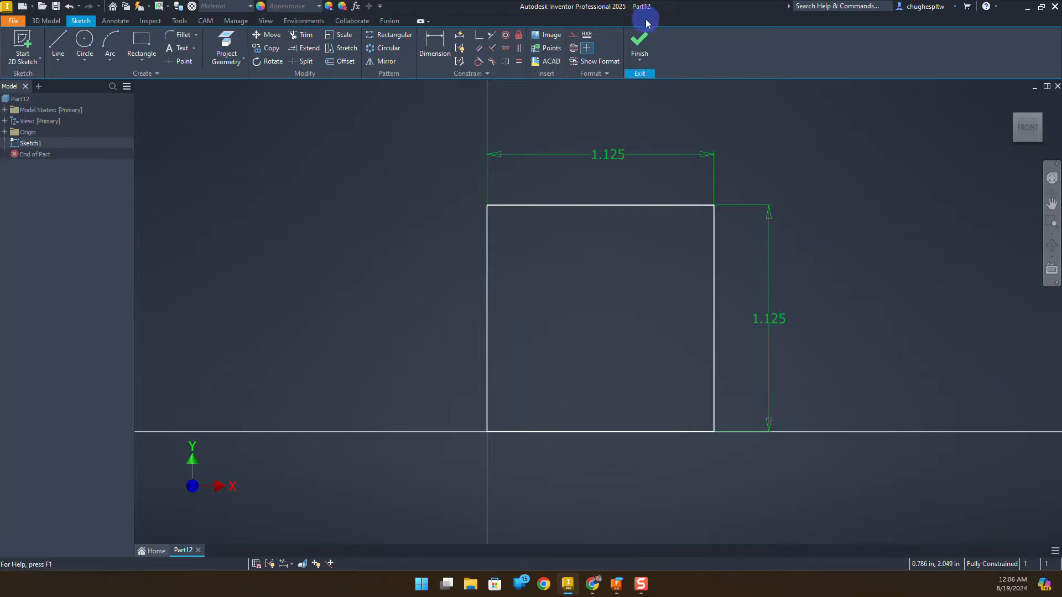
{"action": "left_click", "coordinate": [639, 40]}
- Extrude the sketched square 1.125 in to the back of the sketch plane, using the flipped direction
{"action": "left_click", "coordinate": [1012, 103]}
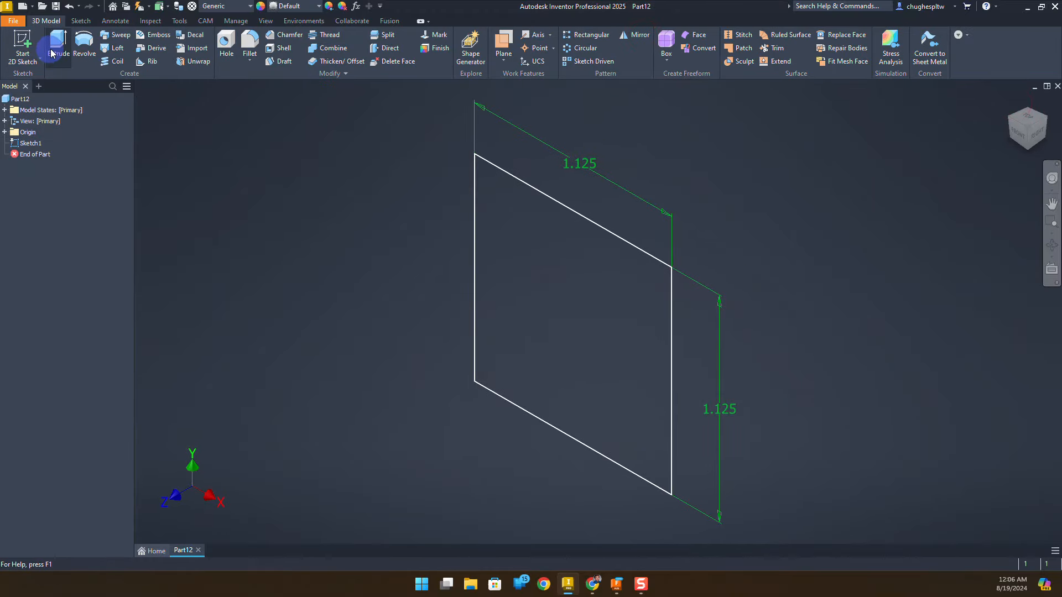
{"action": "left_click", "coordinate": [51, 53]}
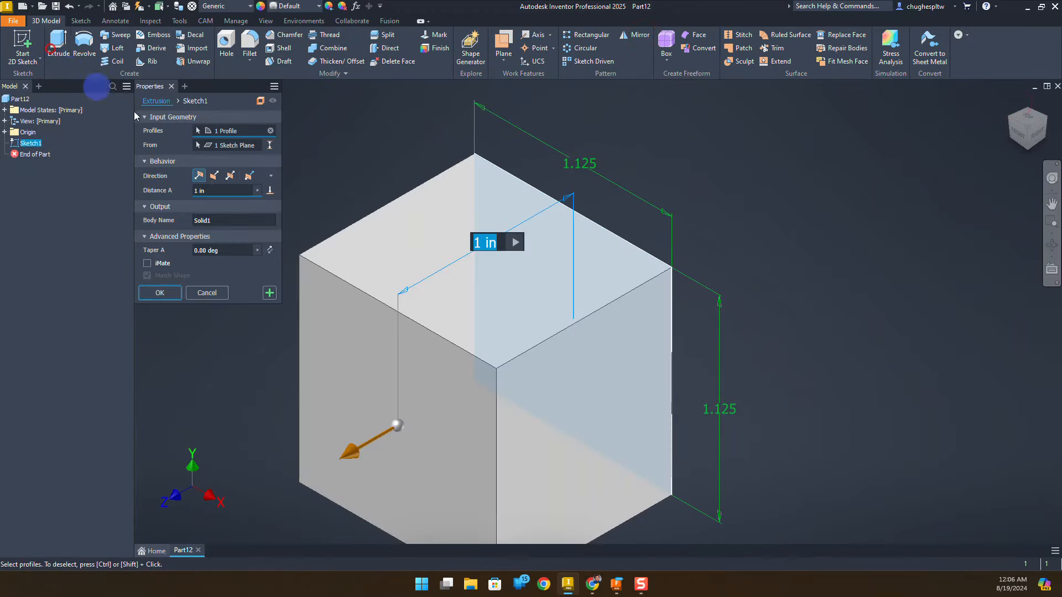
{"action": "left_click", "coordinate": [215, 177]}
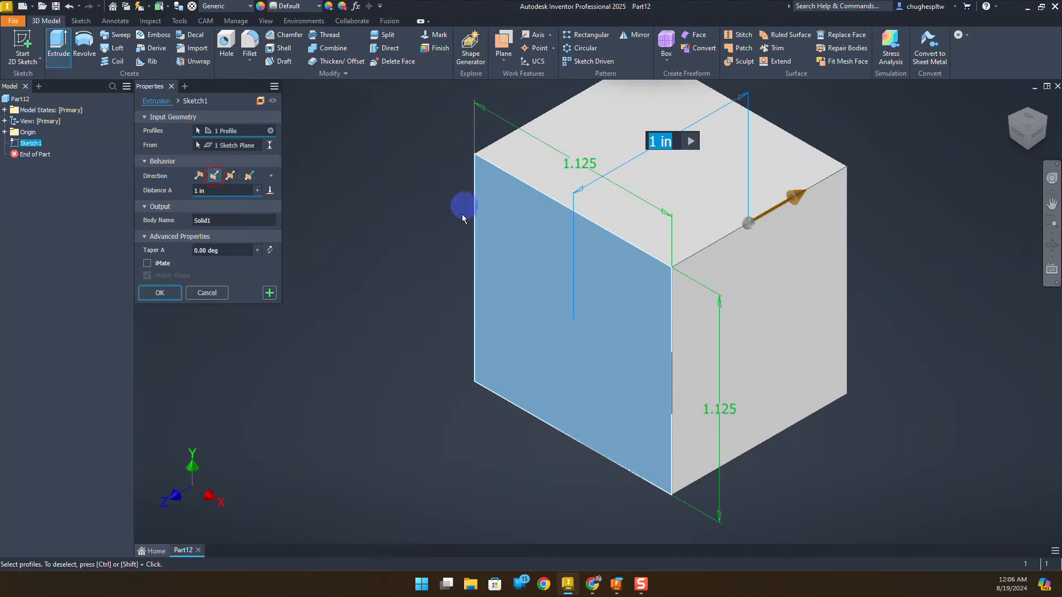
{"action": "middle_click_drag", "start_coordinate": [400, 212], "coordinate": [360, 264]}
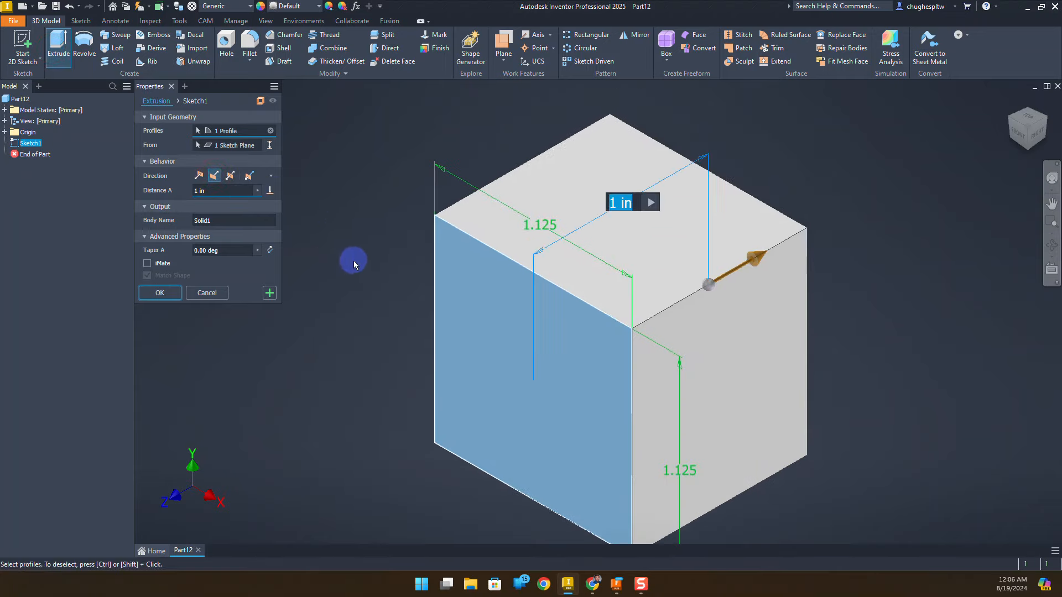
{"action": "scroll", "coordinate": [357, 253], "scroll_direction": "down", "scroll_amount": 3}
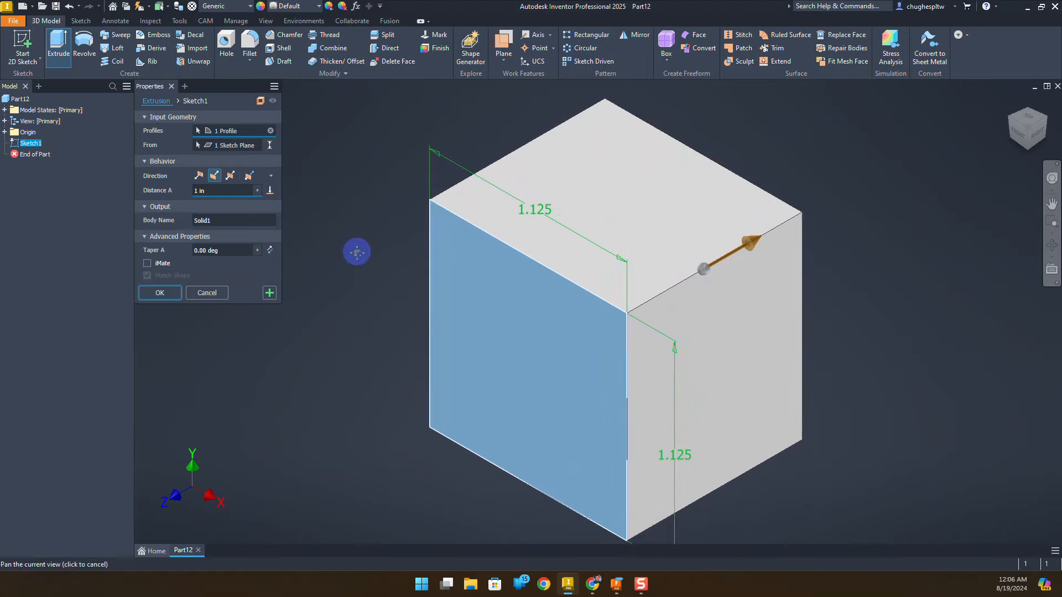
{"action": "middle_click_drag", "start_coordinate": [357, 250], "coordinate": [435, 256]}
{"action": "scroll", "coordinate": [438, 256], "scroll_direction": "up", "scroll_amount": 4}
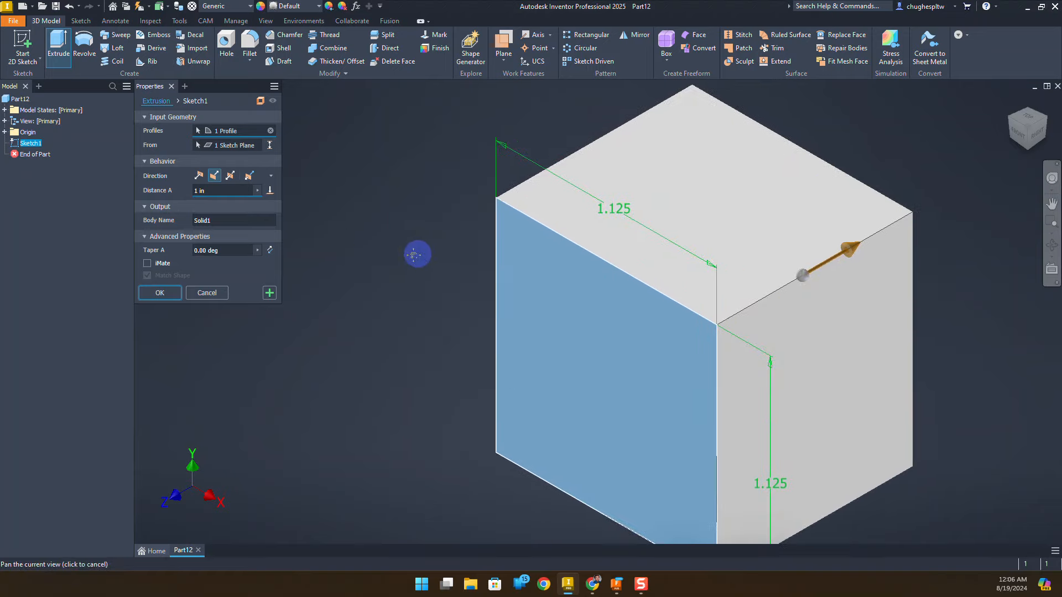
{"action": "left_click", "coordinate": [221, 190]}
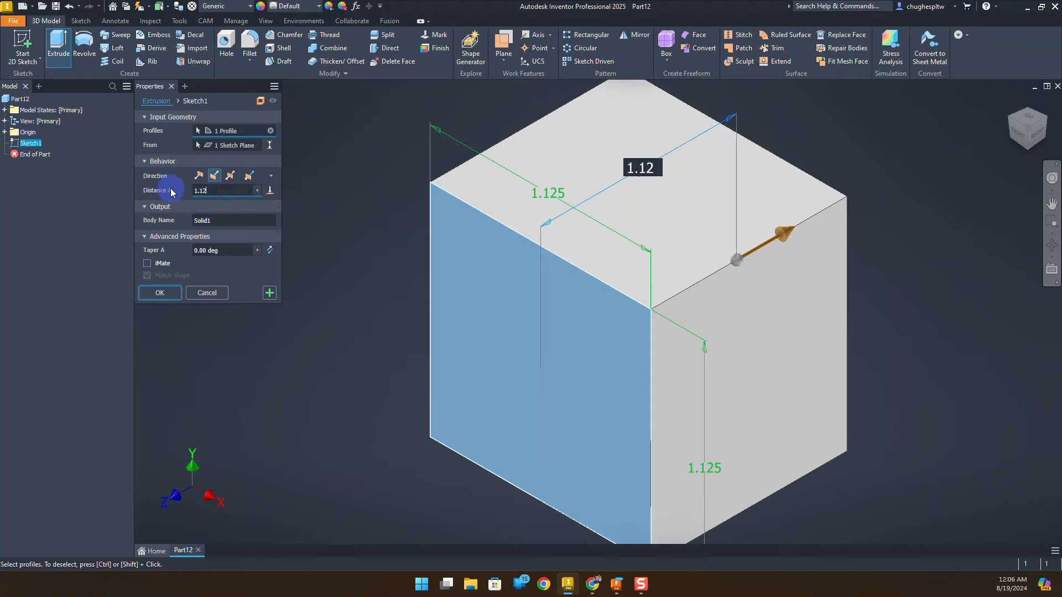
{"action": "left_click", "coordinate": [165, 293]}
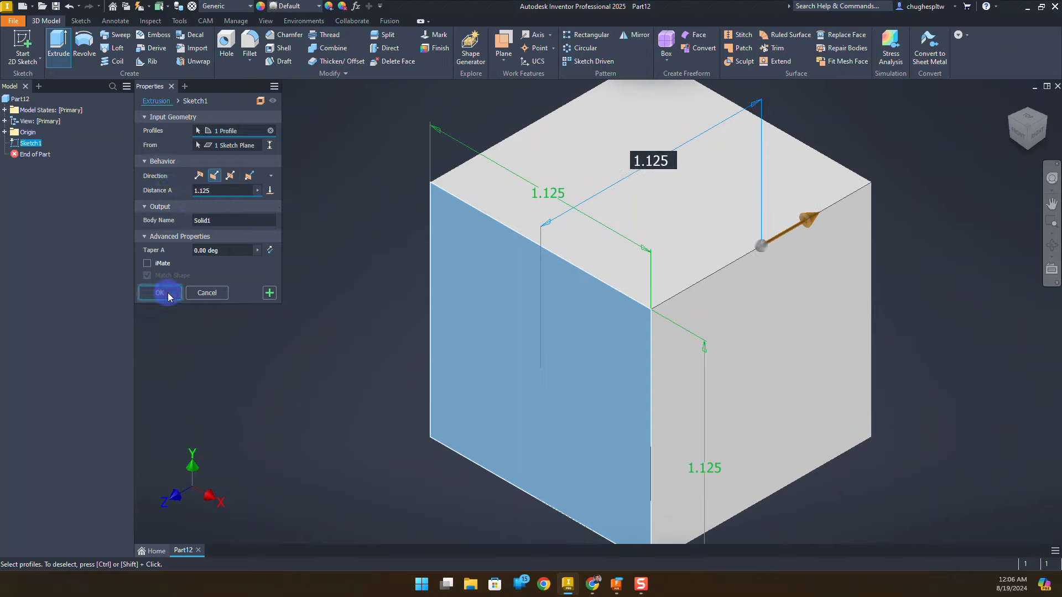
{"action": "scroll", "coordinate": [287, 288], "scroll_direction": "down", "scroll_amount": 2}
{"action": "middle_click_drag", "start_coordinate": [307, 285], "coordinate": [358, 284]}
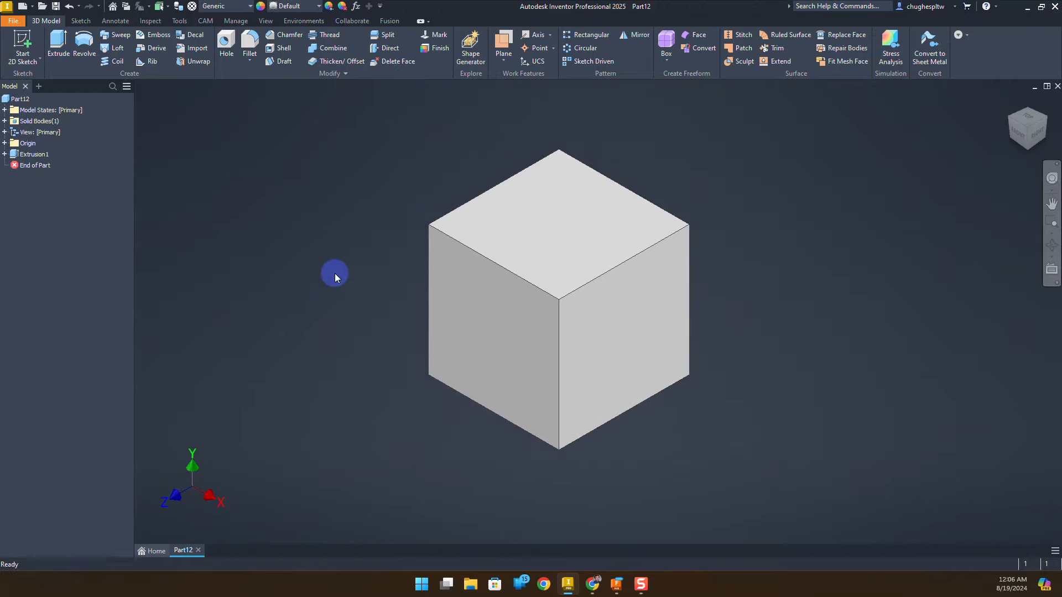
- Start a 2D sketch on the cube's front face and draw a line across its full width, about 0.28 in above the bottom edge
{"action": "left_click", "coordinate": [24, 42]}
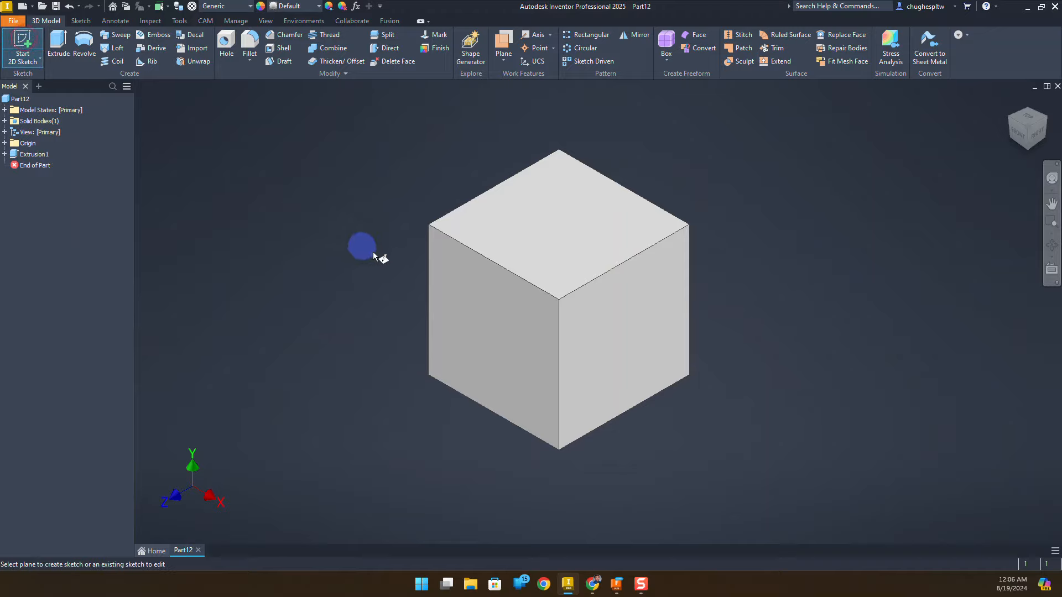
{"action": "left_click", "coordinate": [439, 280]}
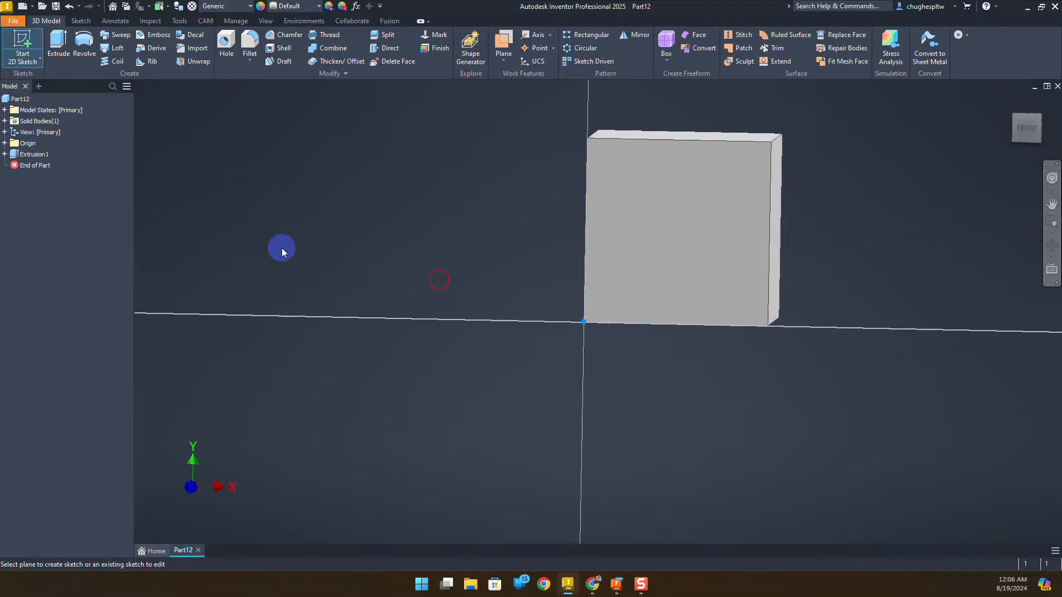
{"action": "middle_click_drag", "start_coordinate": [567, 212], "coordinate": [371, 271]}
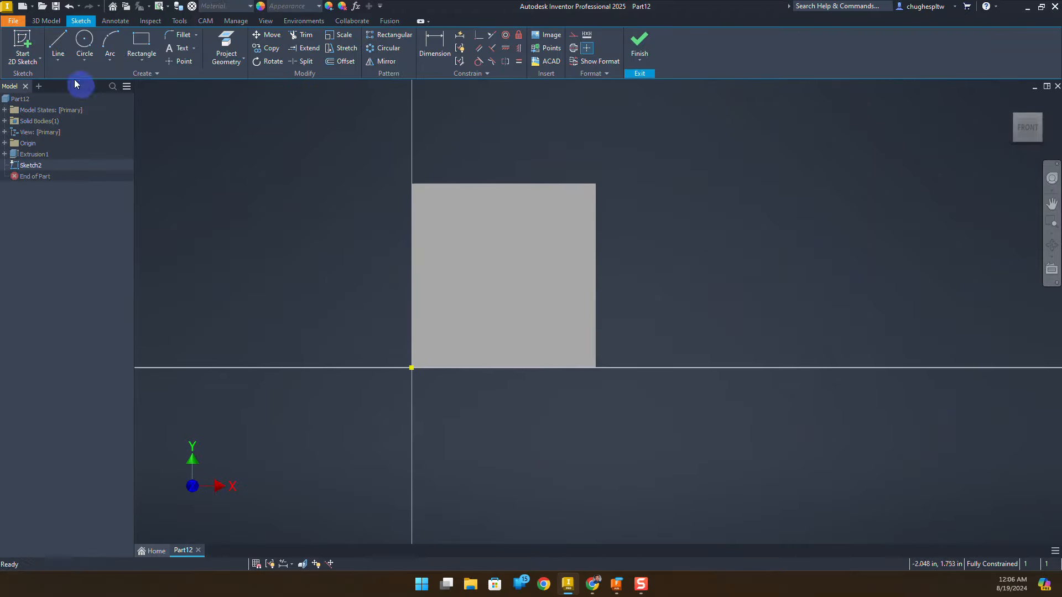
{"action": "left_click", "coordinate": [57, 40]}
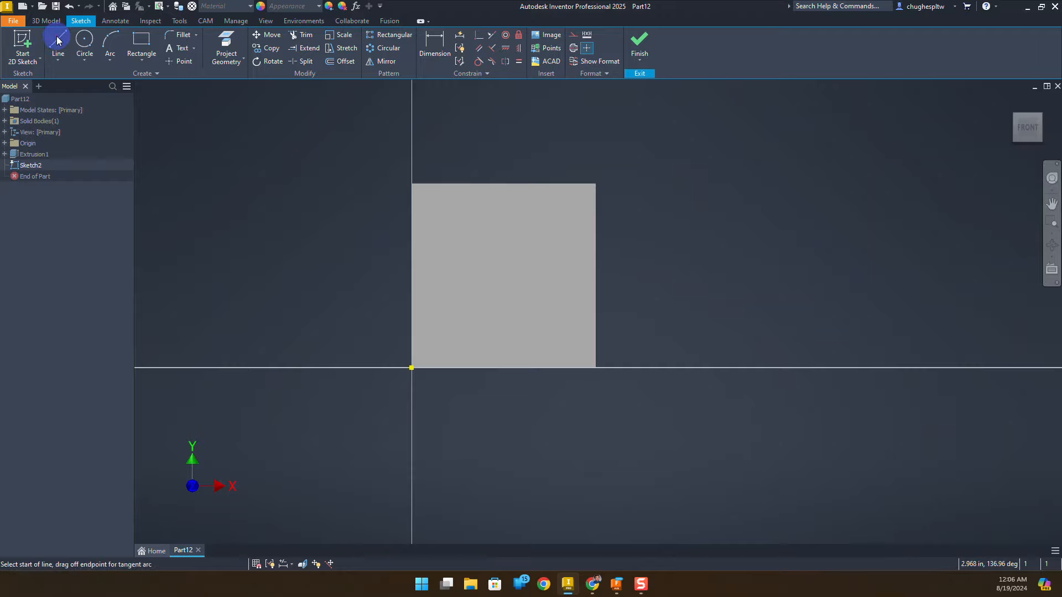
{"action": "left_click", "coordinate": [409, 321]}
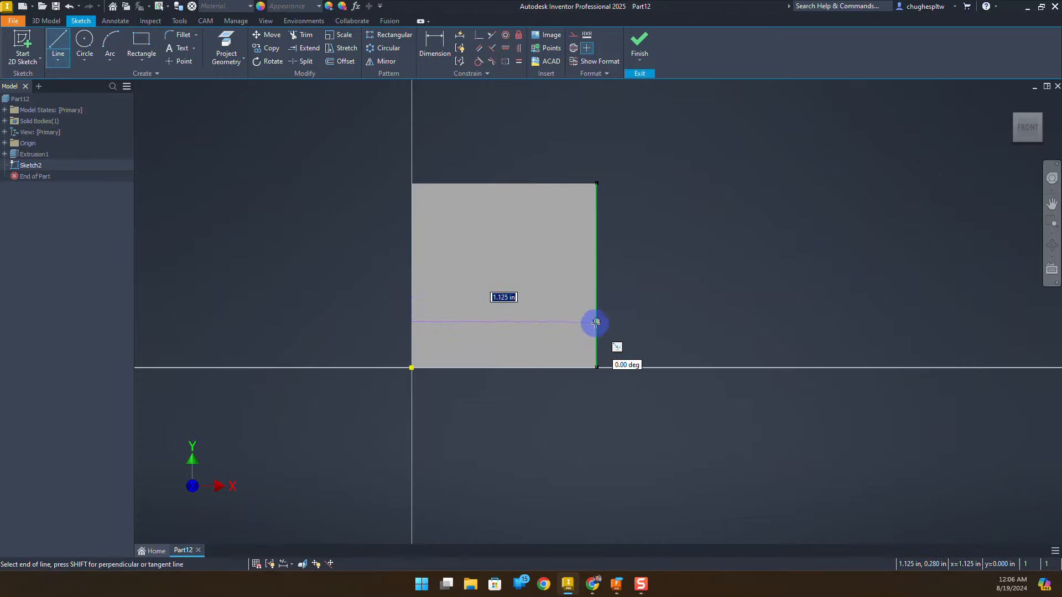
{"action": "scroll", "coordinate": [595, 321], "scroll_direction": "up", "scroll_amount": 3}
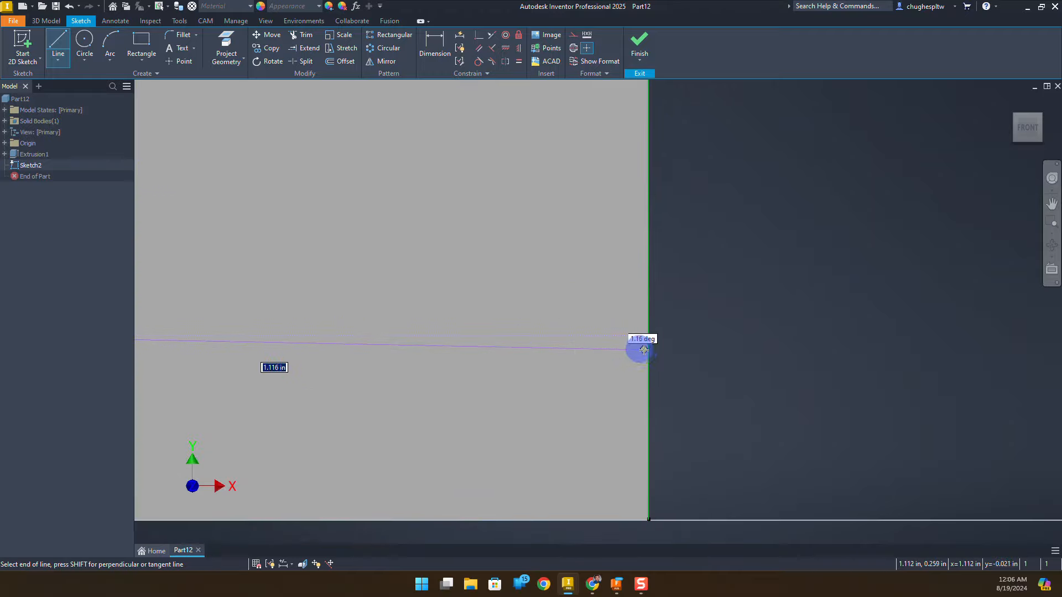
{"action": "double_click", "coordinate": [648, 343]}
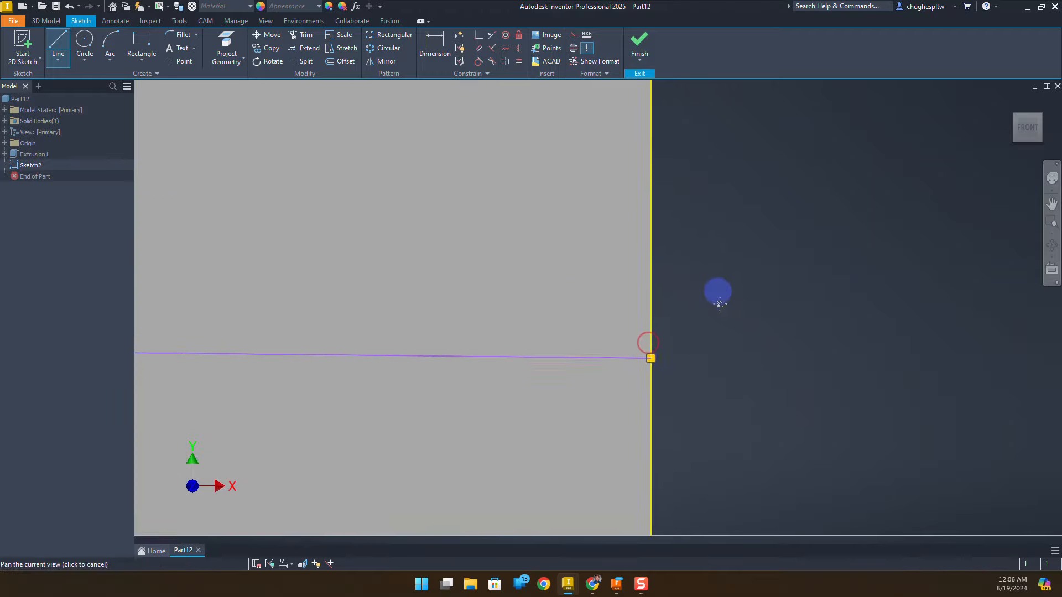
{"action": "scroll", "coordinate": [720, 321], "scroll_direction": "down", "scroll_amount": 3}
{"action": "scroll", "coordinate": [722, 334], "scroll_direction": "up", "scroll_amount": 3}
{"action": "scroll", "coordinate": [722, 331], "scroll_direction": "down", "scroll_amount": 3}
{"action": "right_click", "coordinate": [740, 260]}
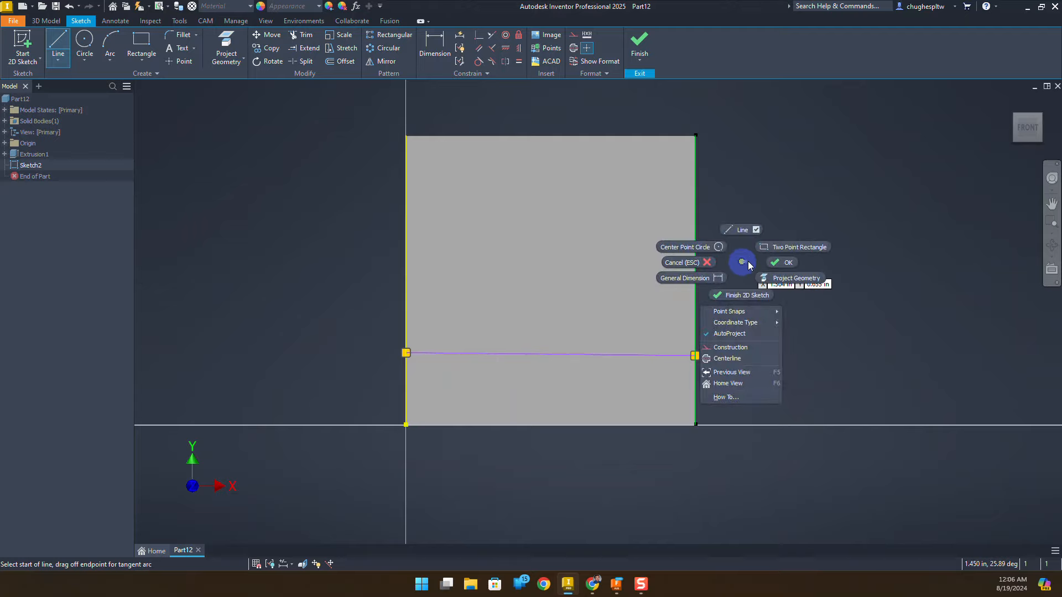
{"action": "left_click", "coordinate": [773, 268]}
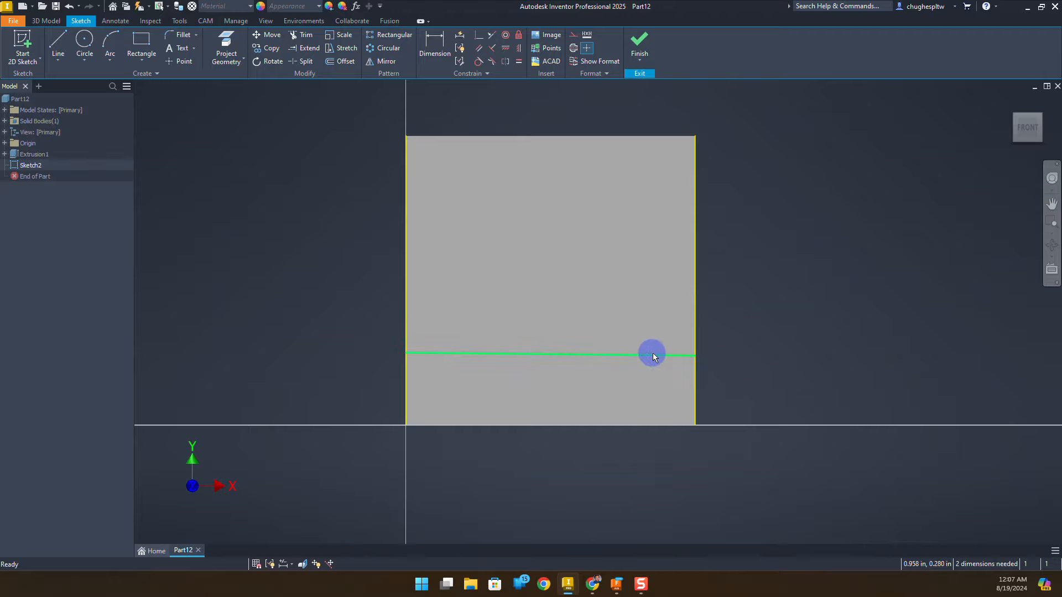
- Apply a horizontal constraint to the line across the front face and end the constraint command
{"action": "left_click", "coordinate": [508, 49]}
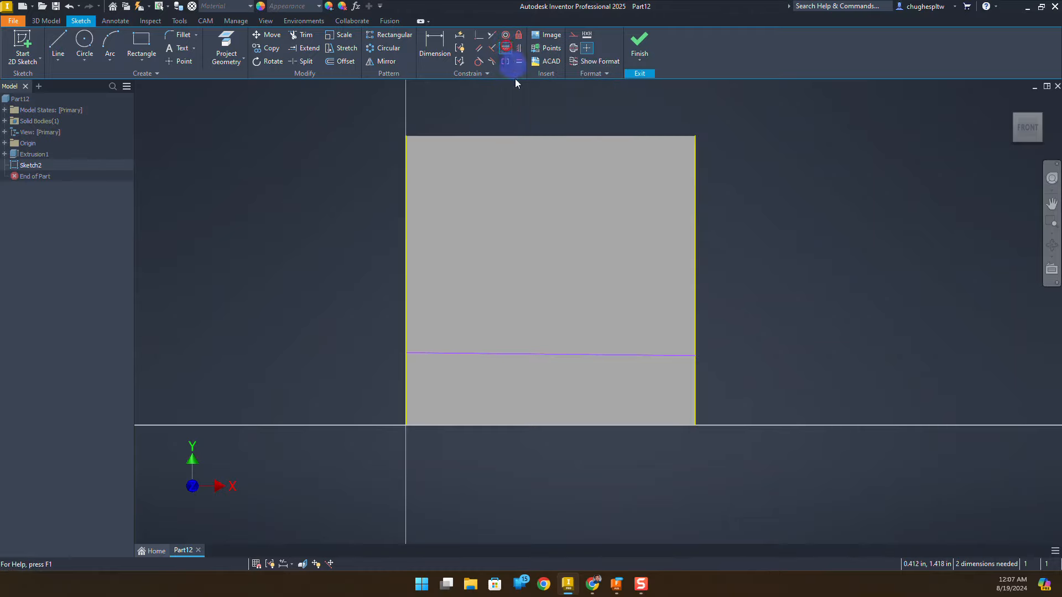
{"action": "left_click", "coordinate": [527, 353]}
{"action": "right_click", "coordinate": [323, 229]}
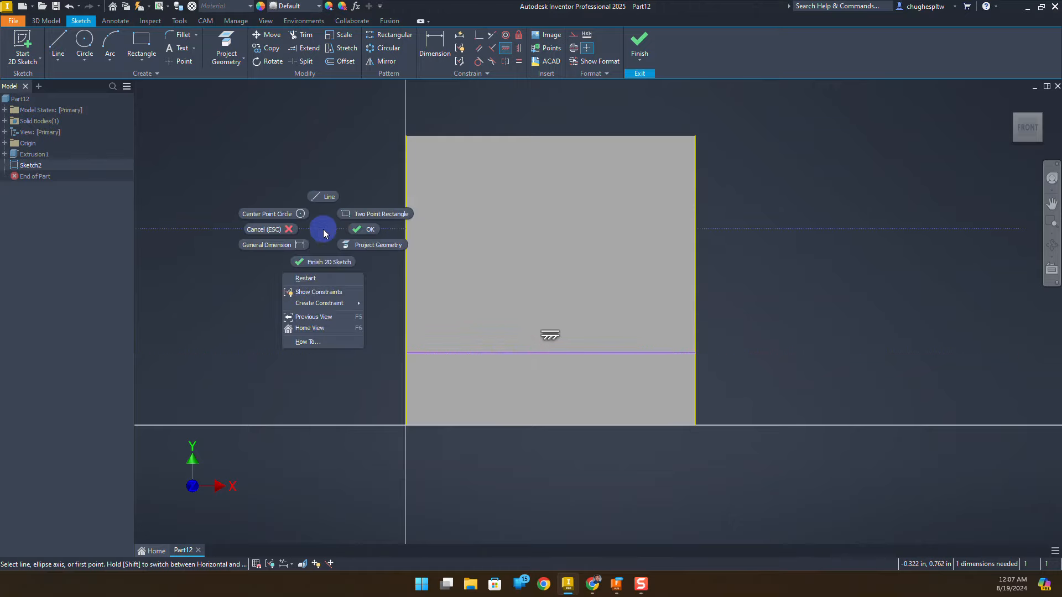
{"action": "left_click", "coordinate": [367, 231]}
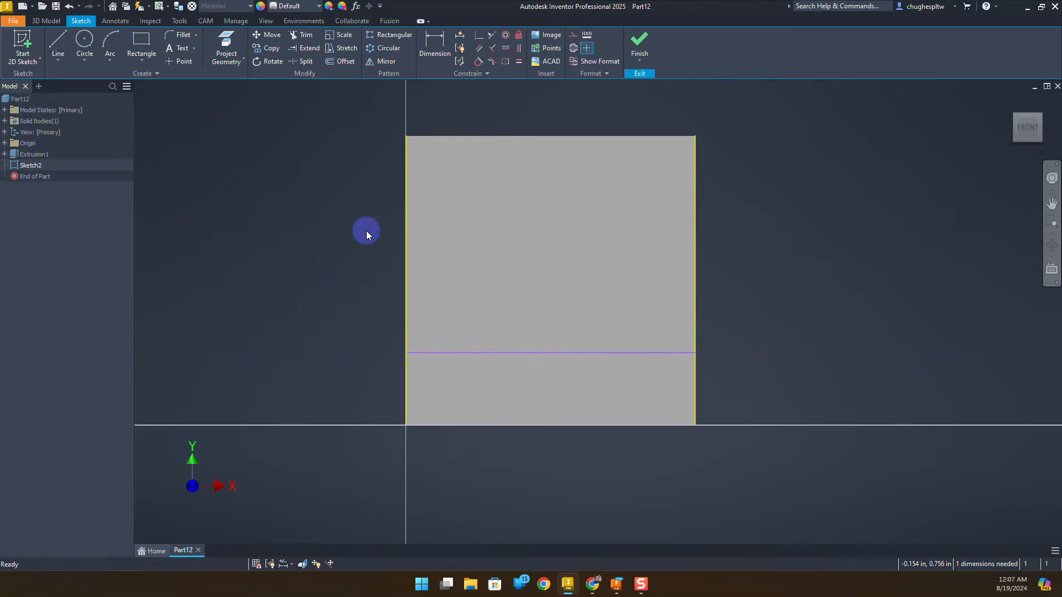
- Dimension the line 0.25 in above the face's bottom edge and finish the sketch
{"action": "left_click", "coordinate": [434, 54]}
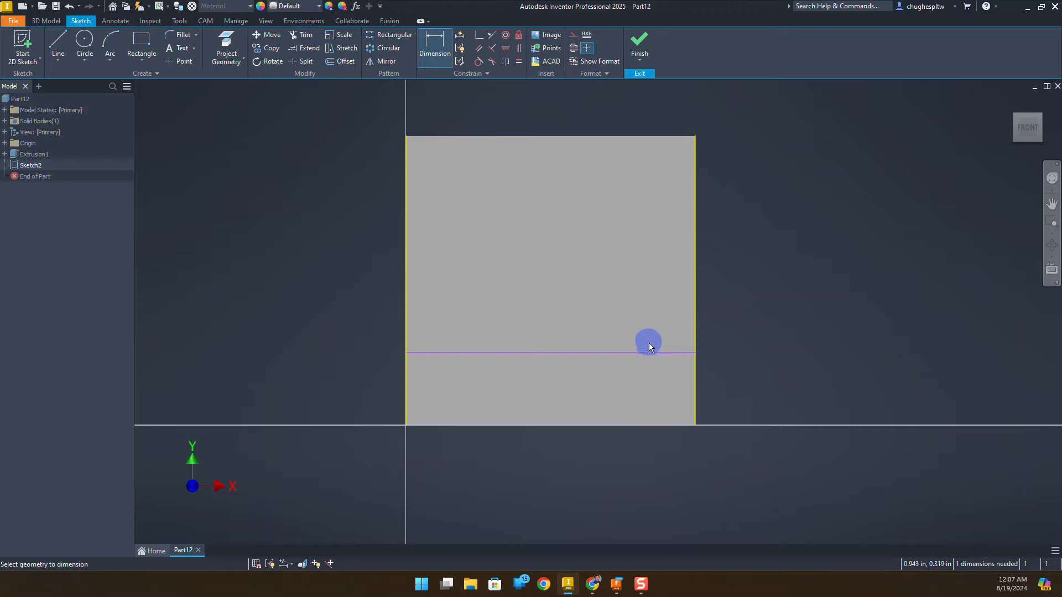
{"action": "left_click", "coordinate": [619, 354]}
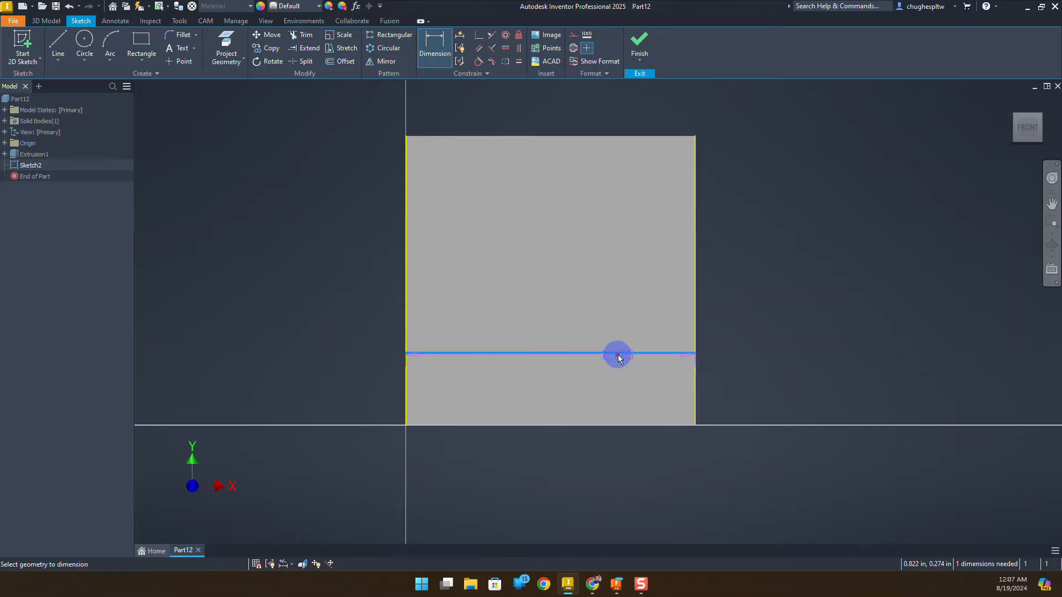
{"action": "left_click", "coordinate": [623, 424]}
{"action": "left_click", "coordinate": [729, 388]}
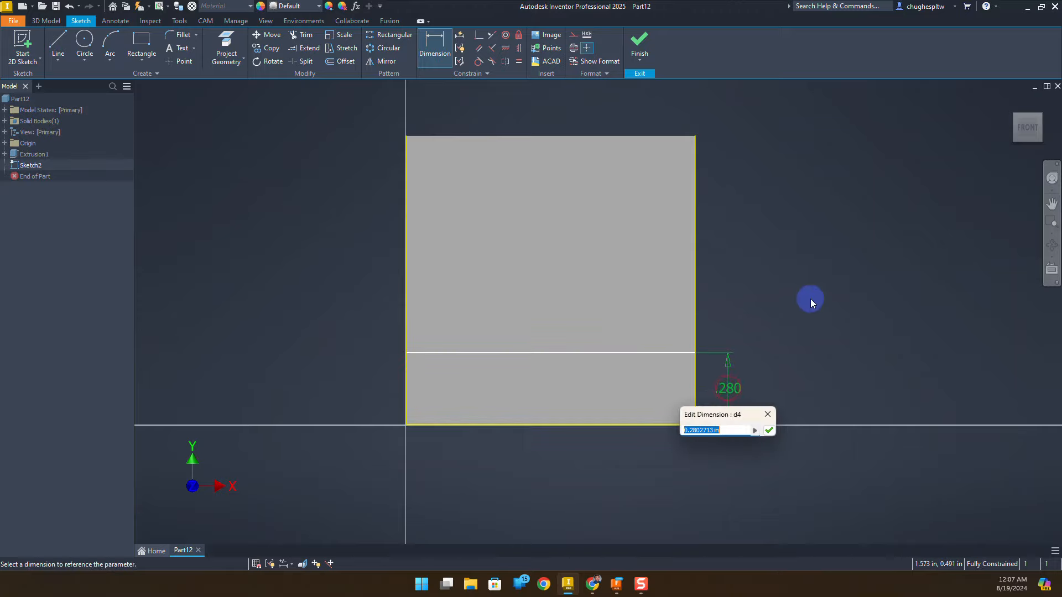
{"action": "type", "text": "0.25"}
{"action": "key", "text": "Return"}
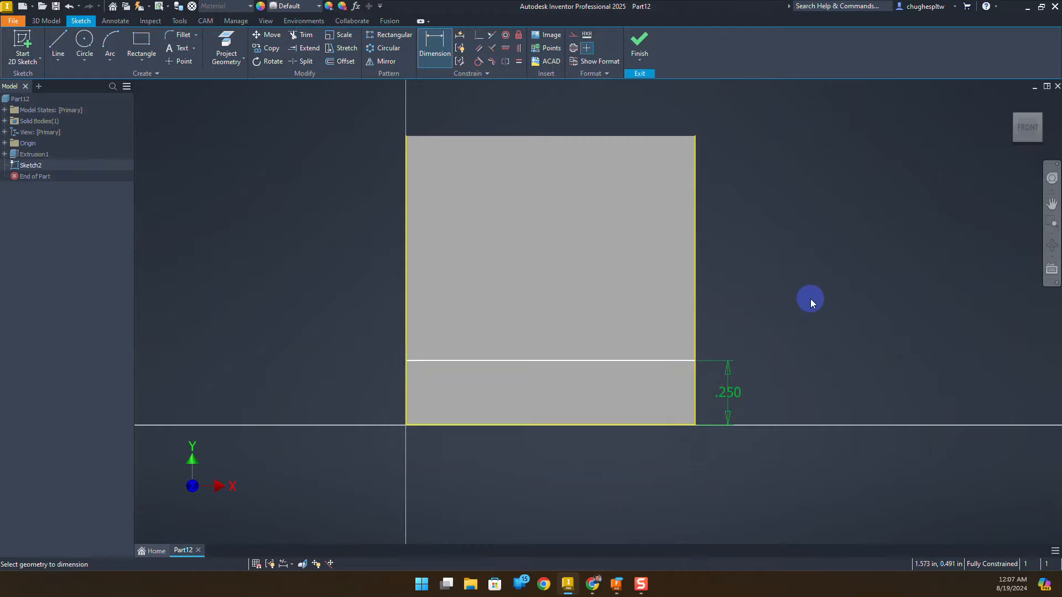
{"action": "left_click", "coordinate": [647, 44]}
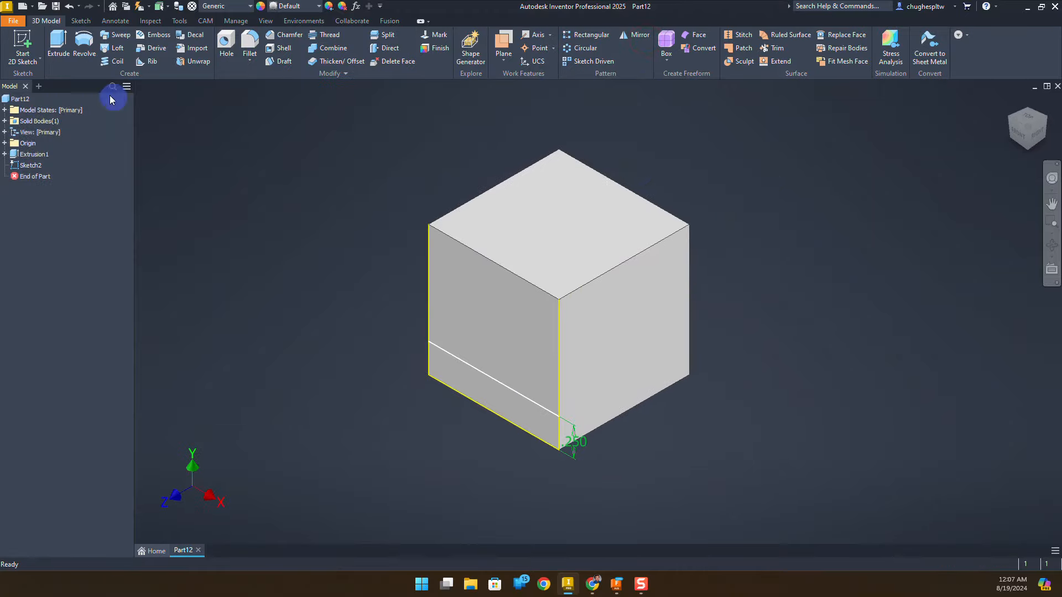
{"action": "left_click", "coordinate": [58, 44]}
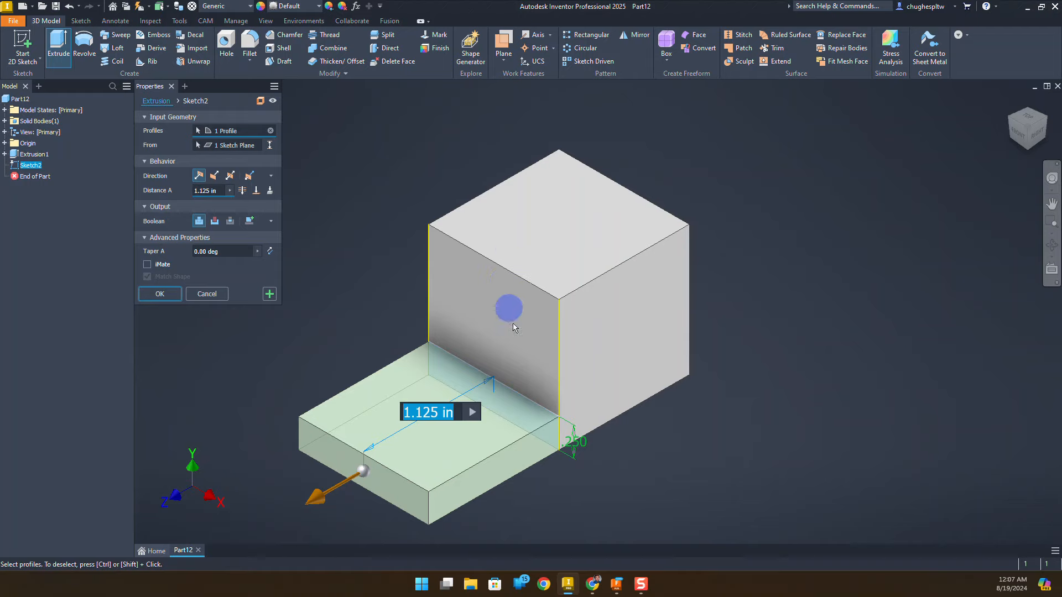
{"action": "scroll", "coordinate": [522, 393], "scroll_direction": "up", "scroll_amount": 3}
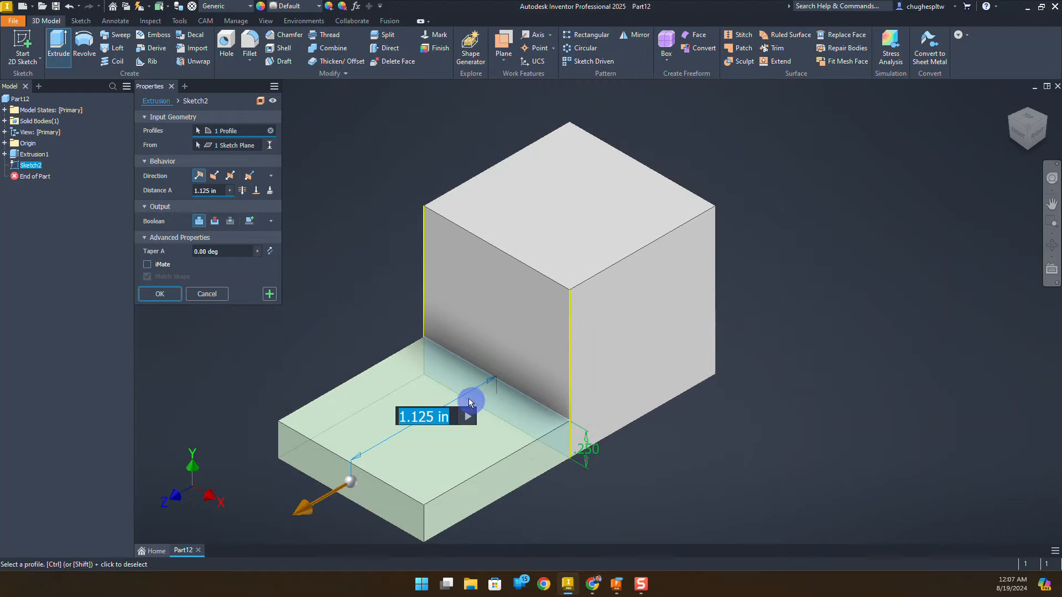
{"action": "left_click", "coordinate": [203, 296]}
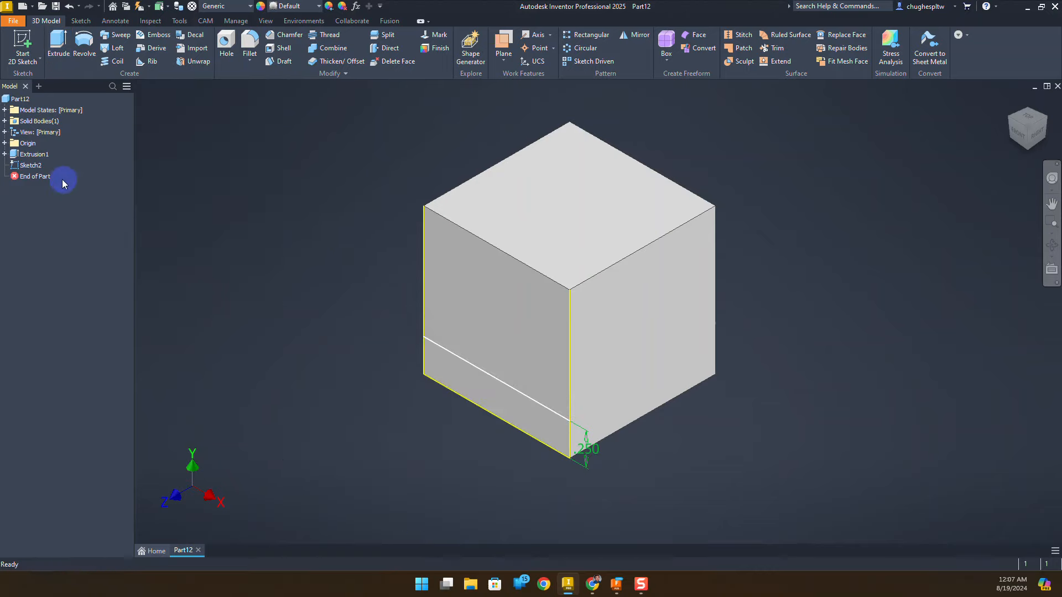
- Reopen the front-face sketch for editing, project the cube's top front edge into it, and finish the sketch
{"action": "left_click", "coordinate": [38, 166]}
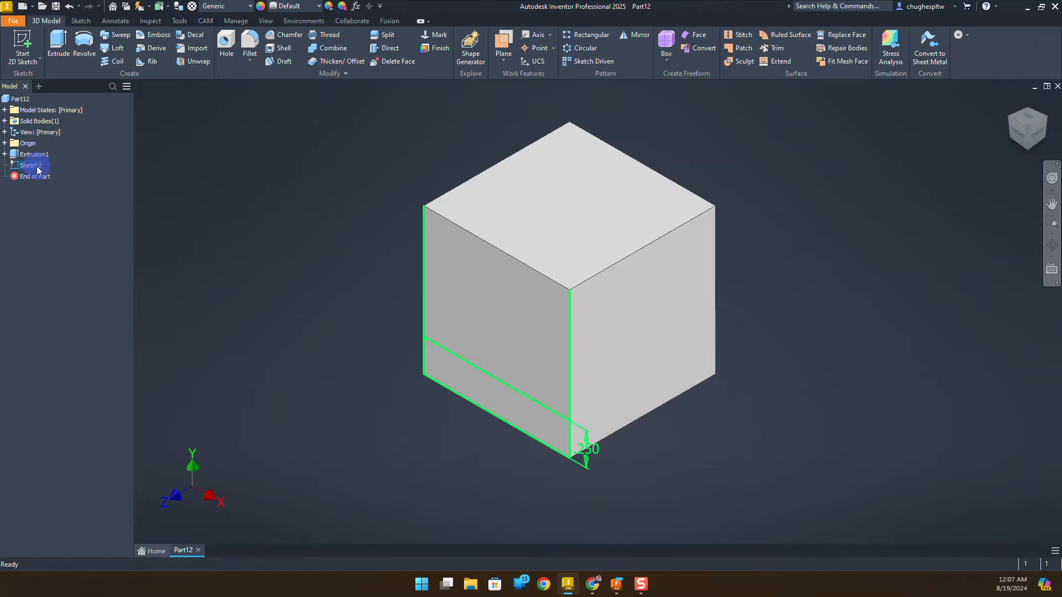
{"action": "right_click", "coordinate": [39, 169]}
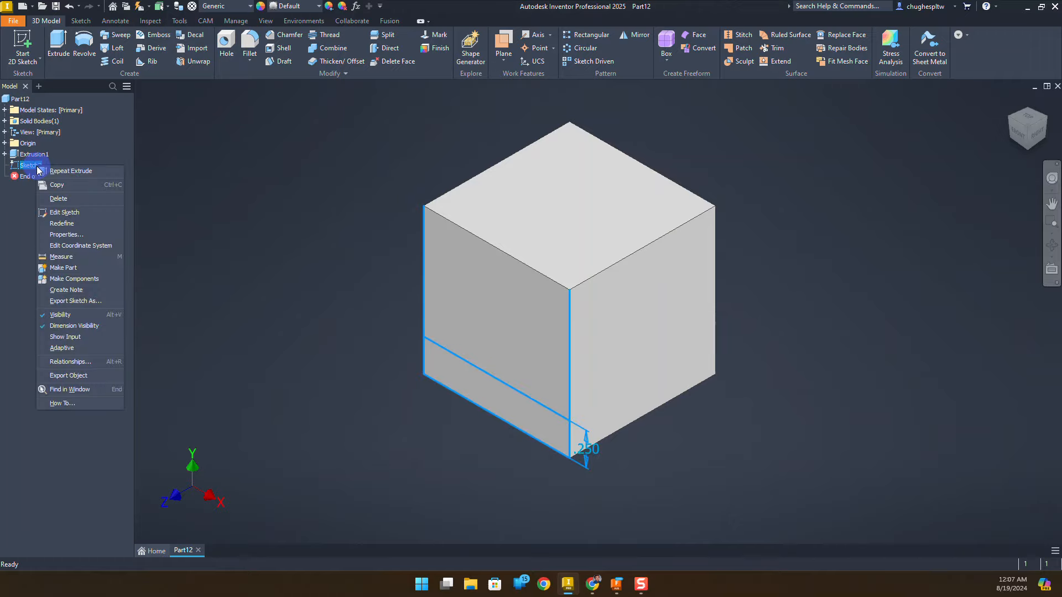
{"action": "left_click", "coordinate": [80, 214]}
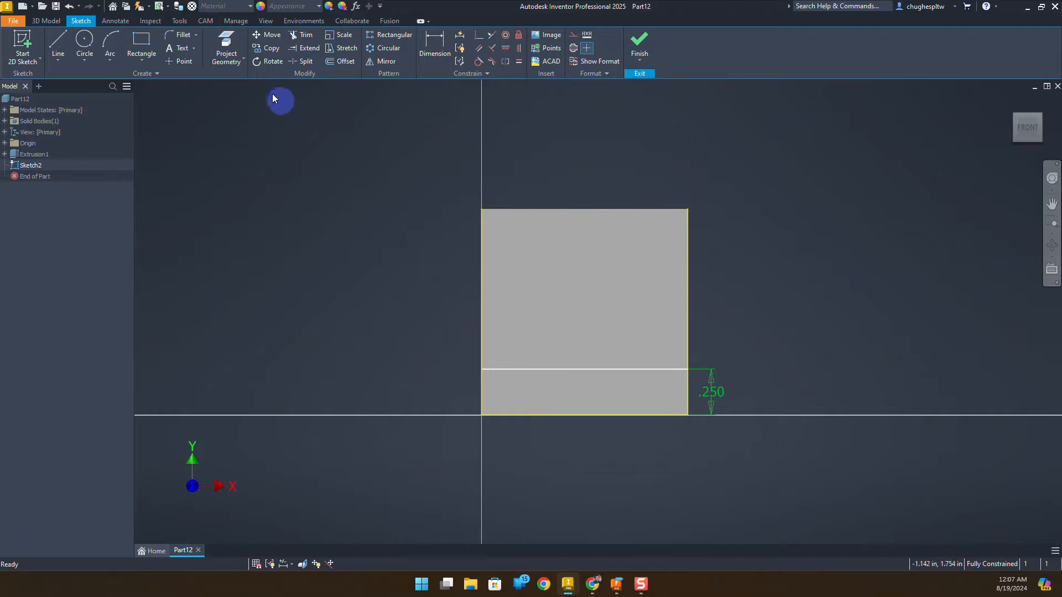
{"action": "left_click", "coordinate": [230, 45]}
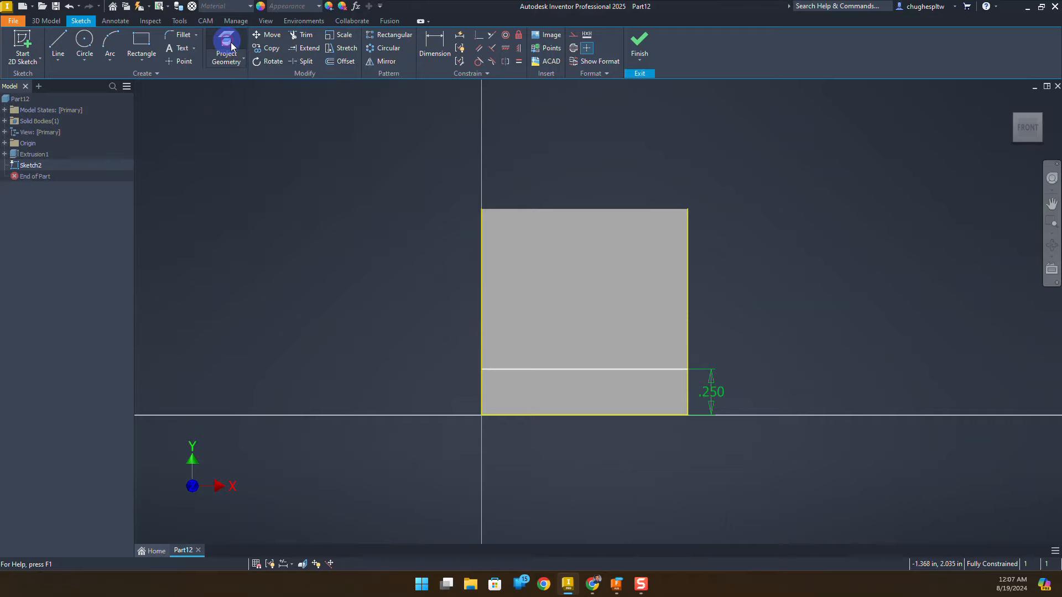
{"action": "left_click", "coordinate": [596, 205]}
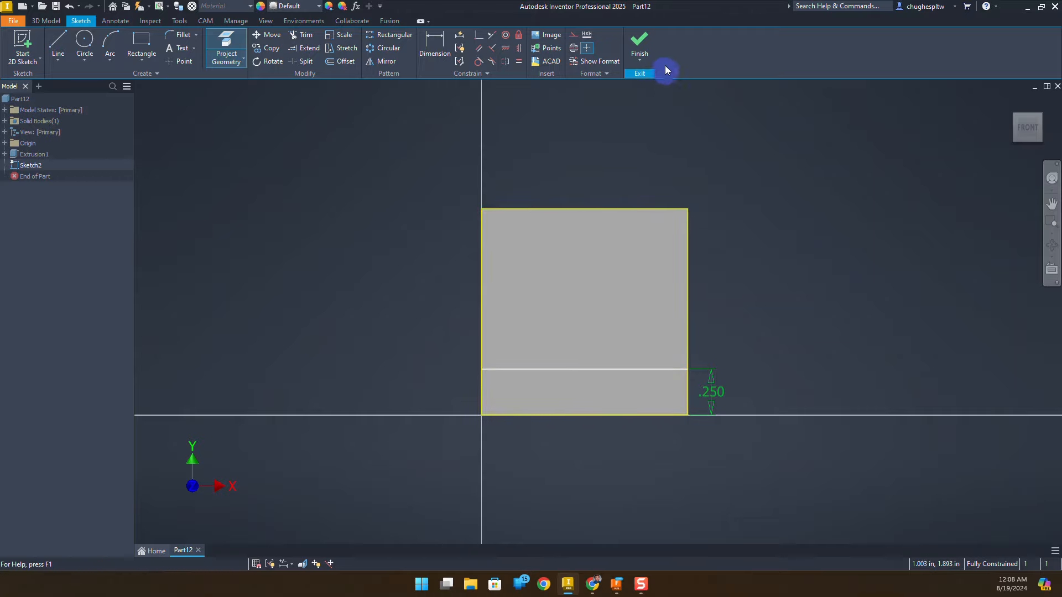
{"action": "left_click", "coordinate": [649, 43]}
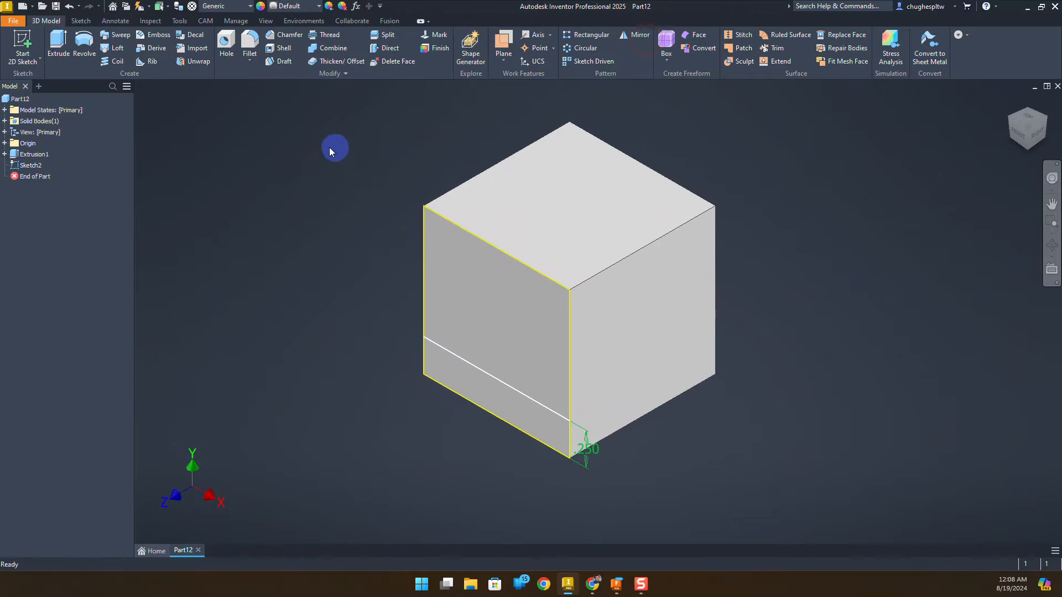
- Extrude-cut the front-face region above the sketched line 0.375 in into the cube
{"action": "left_click", "coordinate": [58, 44]}
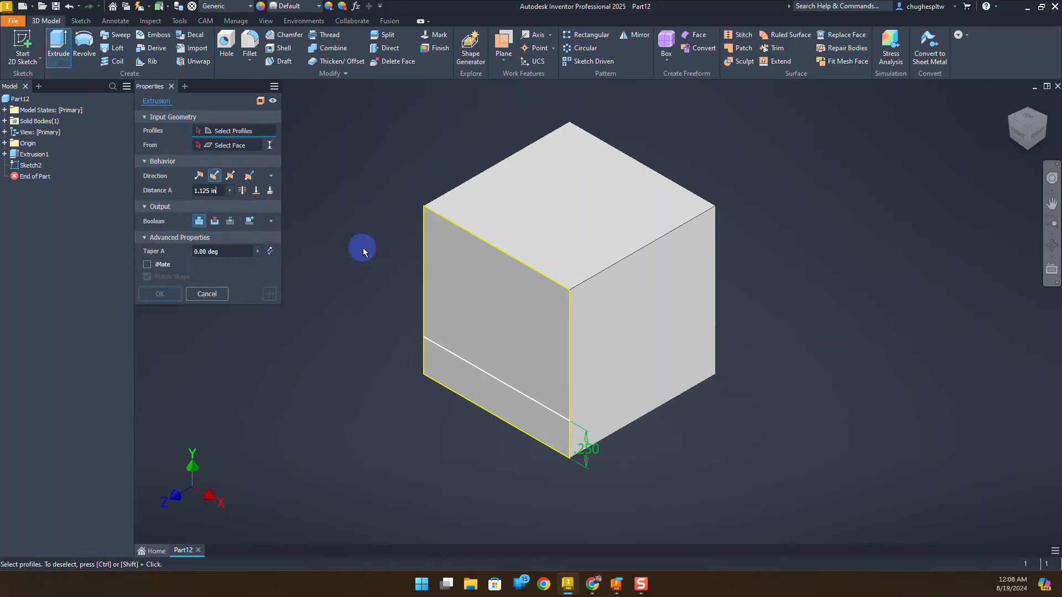
{"action": "left_click", "coordinate": [439, 281]}
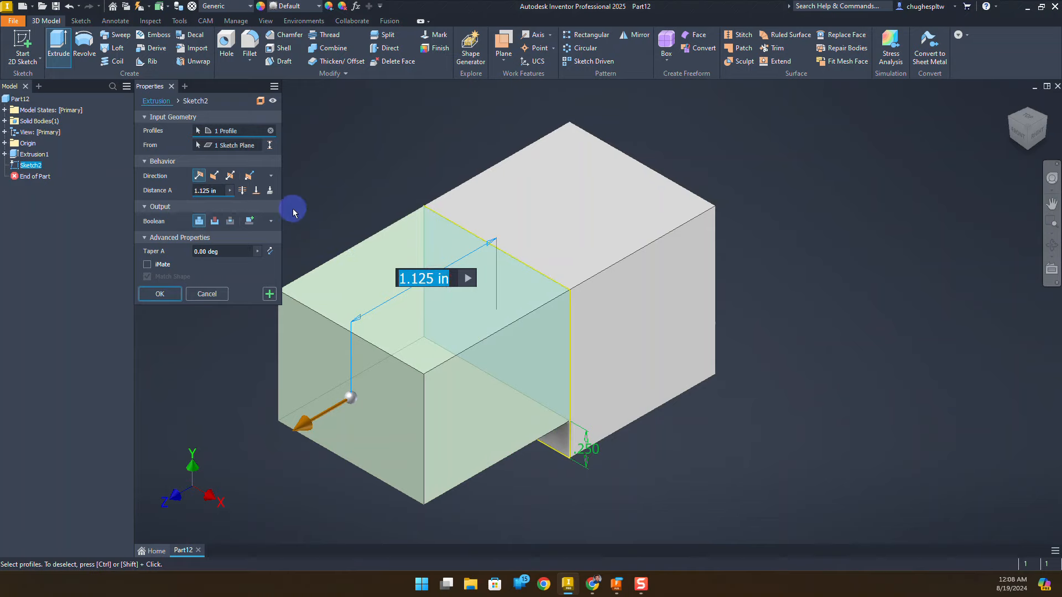
{"action": "left_click", "coordinate": [214, 176]}
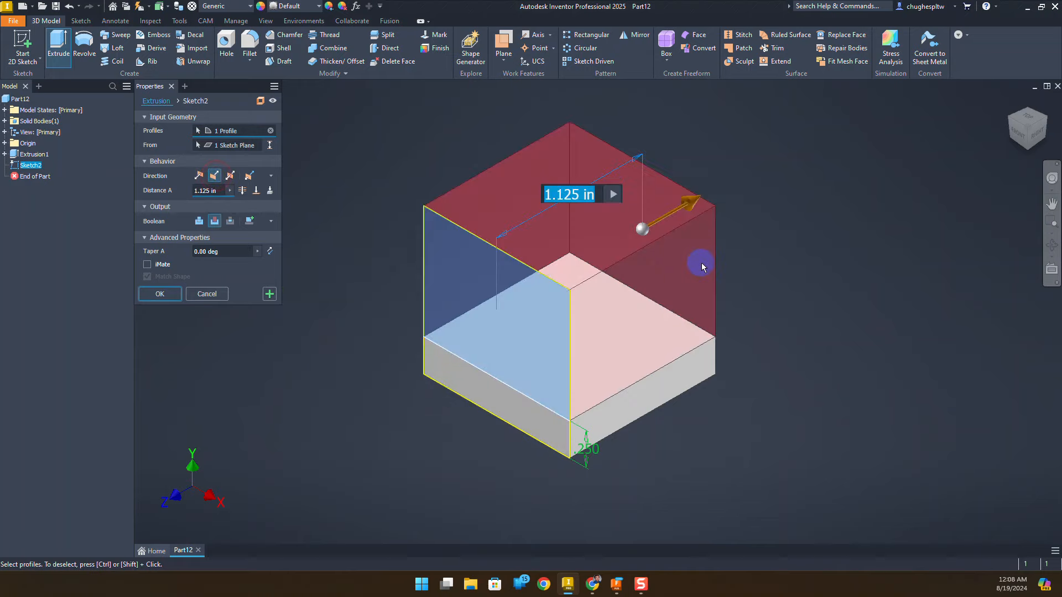
{"action": "left_click", "coordinate": [219, 192]}
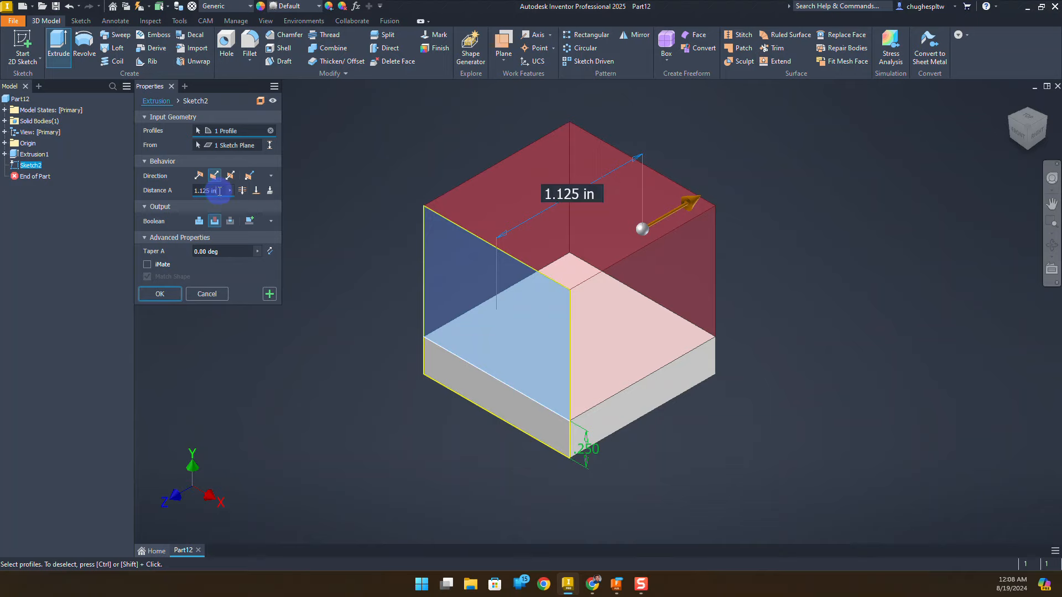
{"action": "left_click_drag", "start_coordinate": [219, 191], "coordinate": [186, 192]}
{"action": "type", "text": "0.375"}
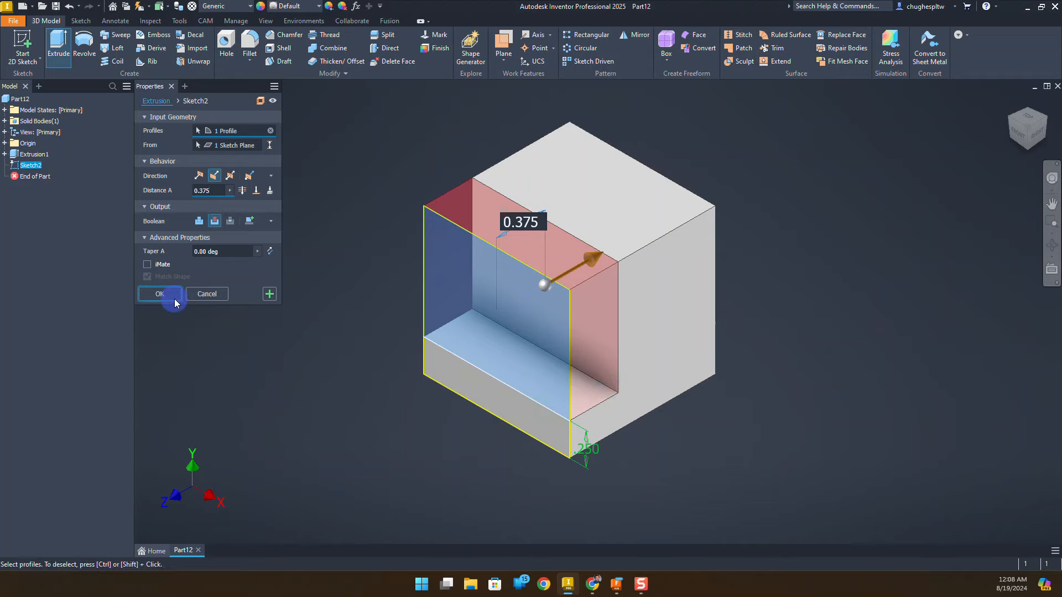
{"action": "left_click", "coordinate": [160, 293]}
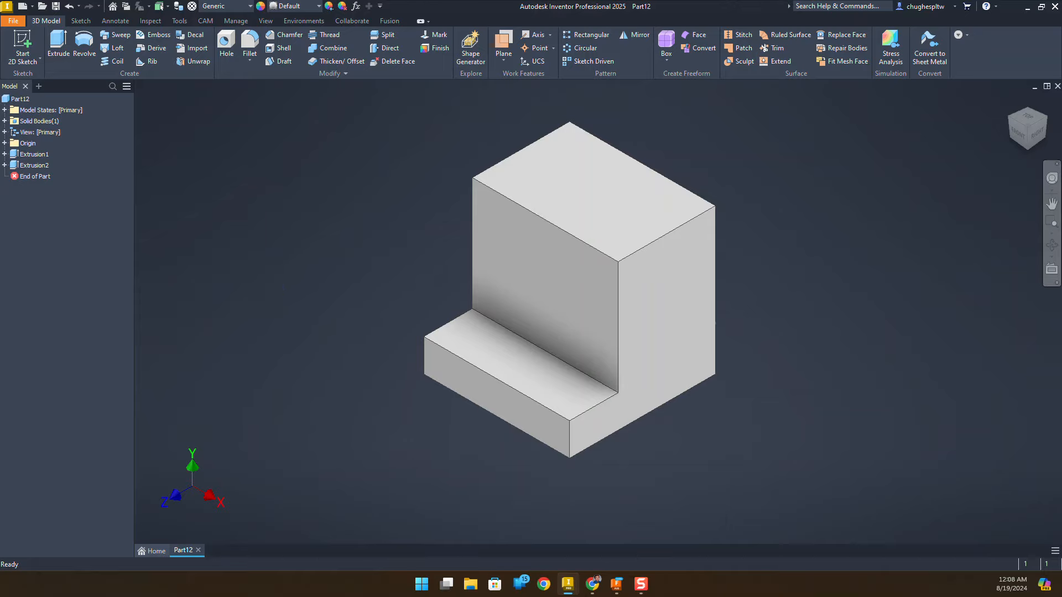
- Start a 2D sketch on the recessed vertical face and draw a rectangle about 0.39 by 0.49 in standing on the ledge edge
{"action": "key", "text": "alt+Tab"}
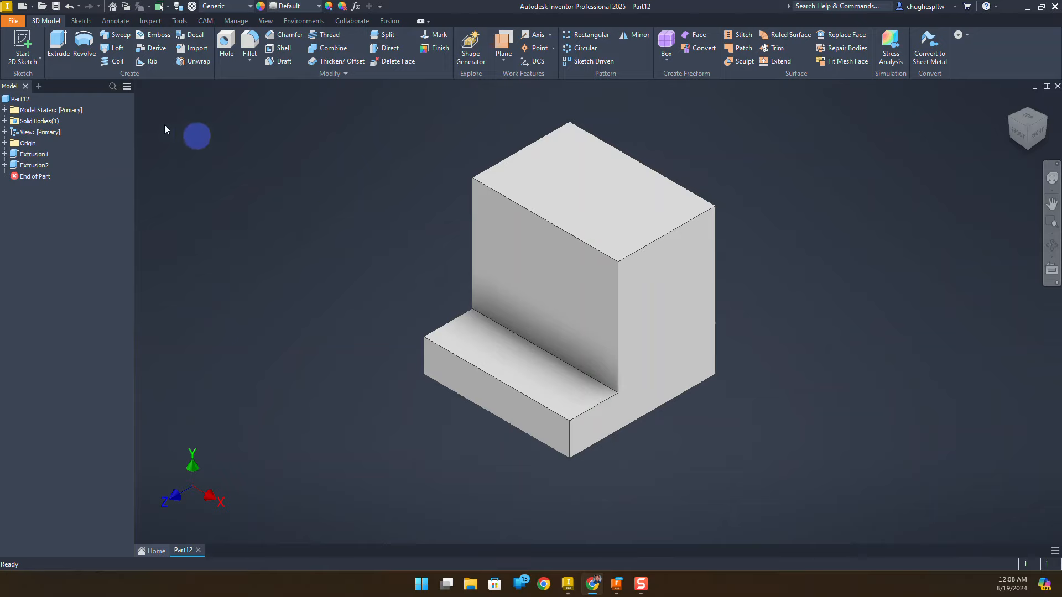
{"action": "left_click", "coordinate": [31, 38]}
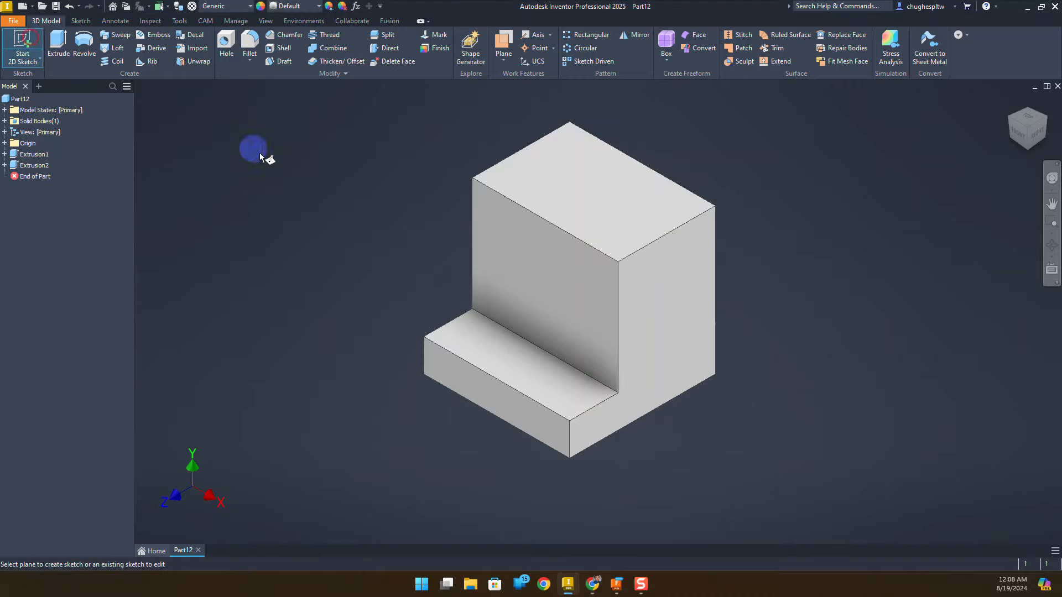
{"action": "left_click", "coordinate": [539, 291]}
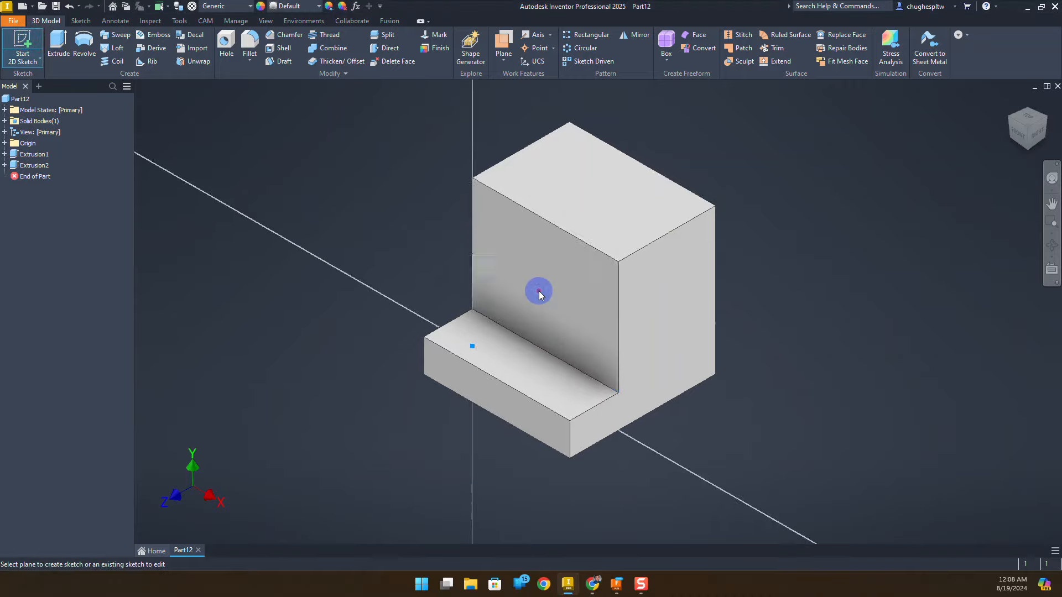
{"action": "mouse_move", "coordinate": [522, 157]}
{"action": "middle_mouse_down"}
{"action": "mouse_move", "coordinate": [350, 225]}
{"action": "mouse_move", "coordinate": [334, 255]}
{"action": "middle_mouse_up"}
{"action": "left_click", "coordinate": [143, 47]}
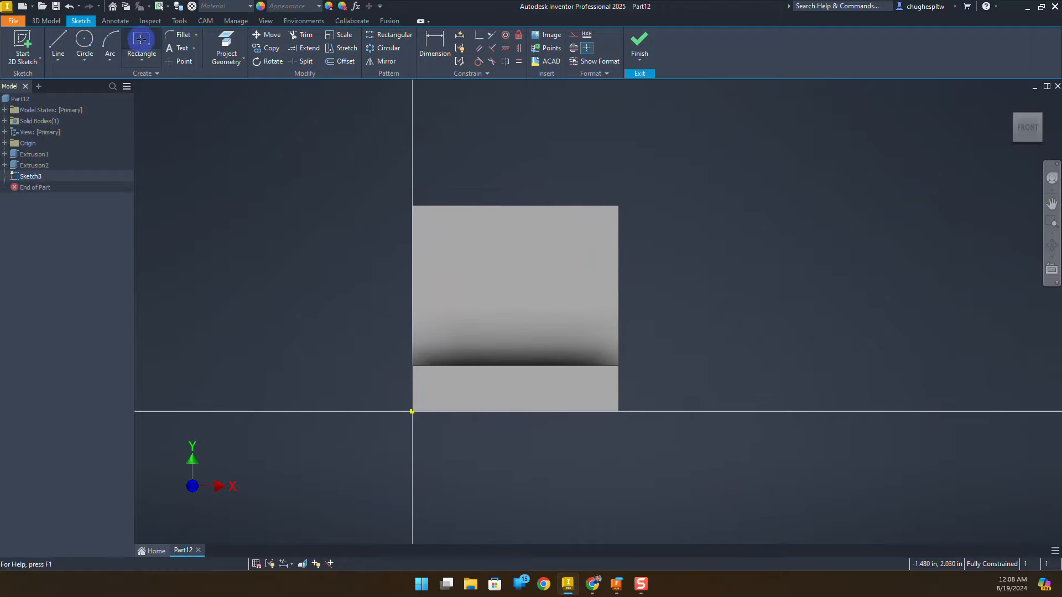
{"action": "left_click", "coordinate": [476, 364]}
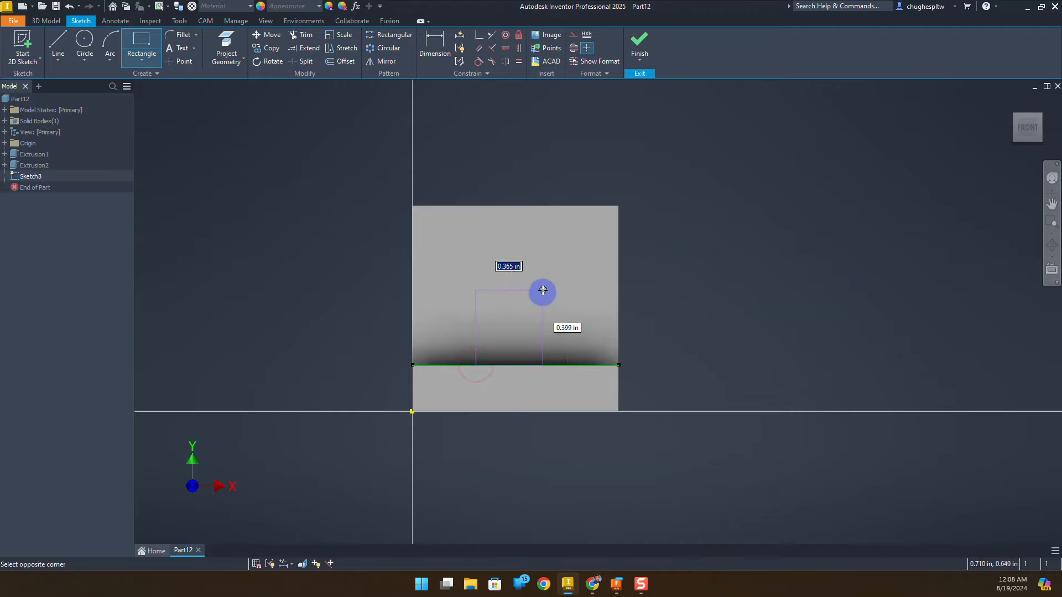
{"action": "left_click", "coordinate": [546, 276]}
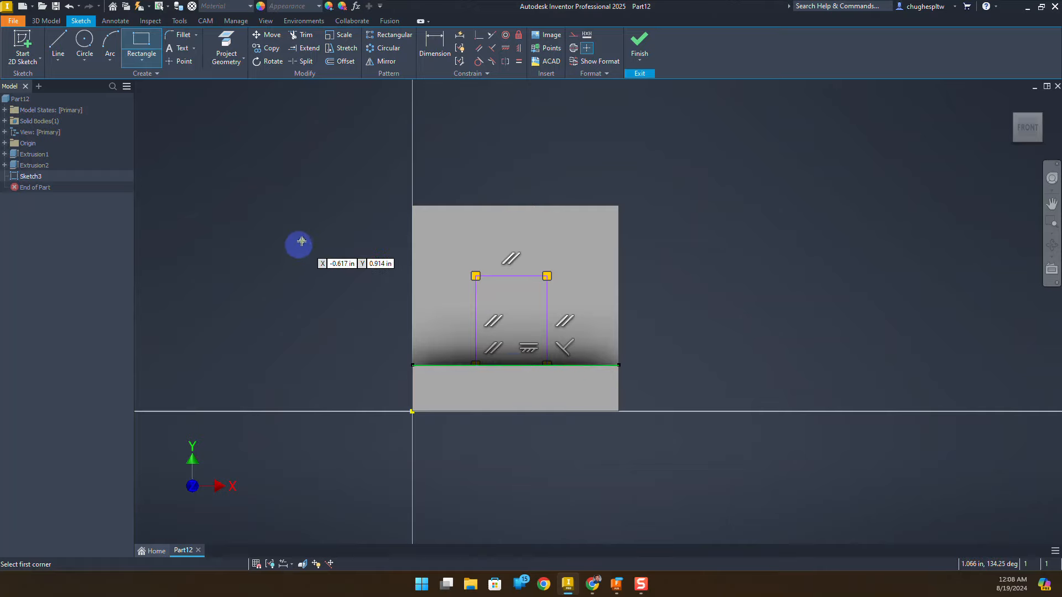
{"action": "right_click", "coordinate": [309, 237]}
{"action": "left_click", "coordinate": [346, 239]}
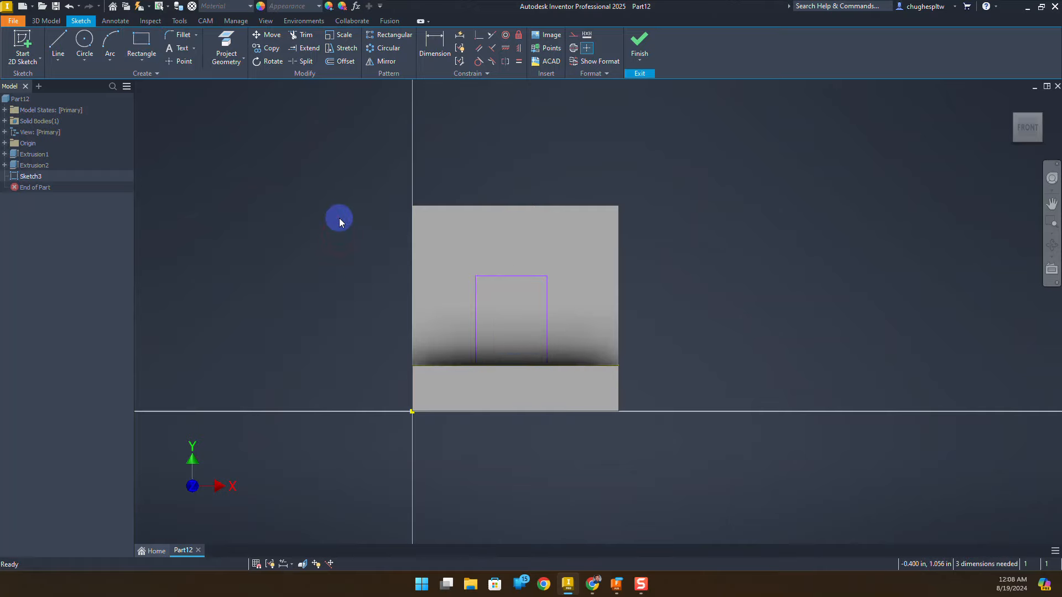
- Dimension the rectangle's left side 0.375 in from the recessed face's left edge
{"action": "left_click", "coordinate": [441, 45]}
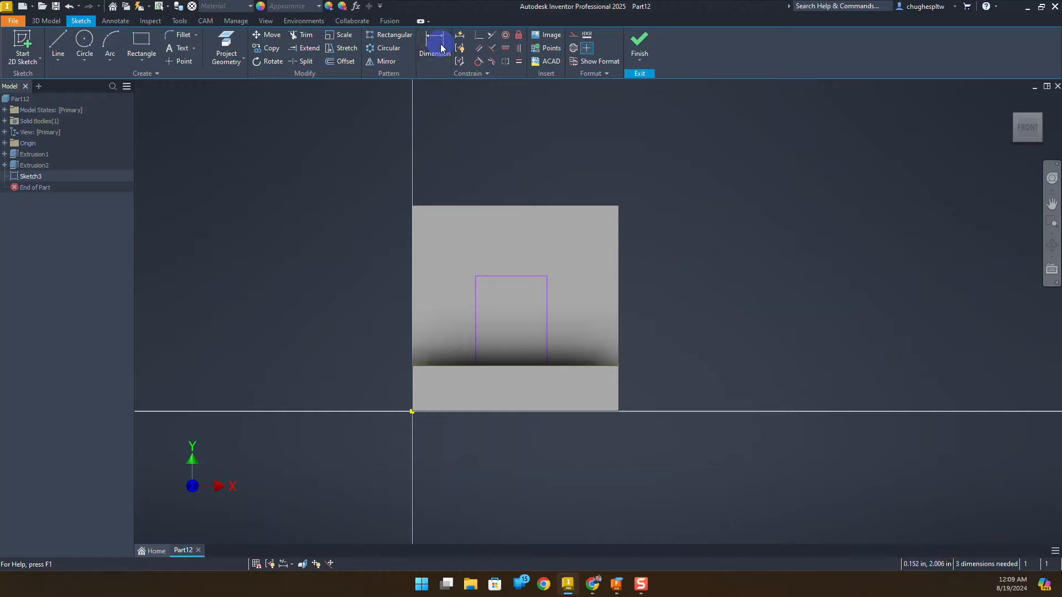
{"action": "left_click", "coordinate": [410, 300]}
{"action": "left_click", "coordinate": [474, 303]}
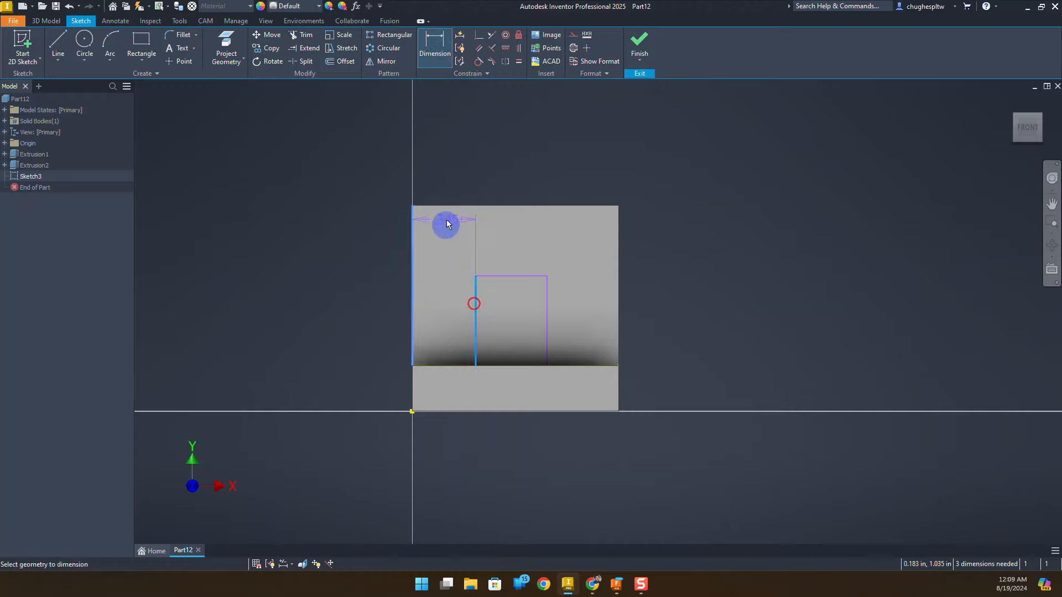
{"action": "left_click", "coordinate": [446, 169]}
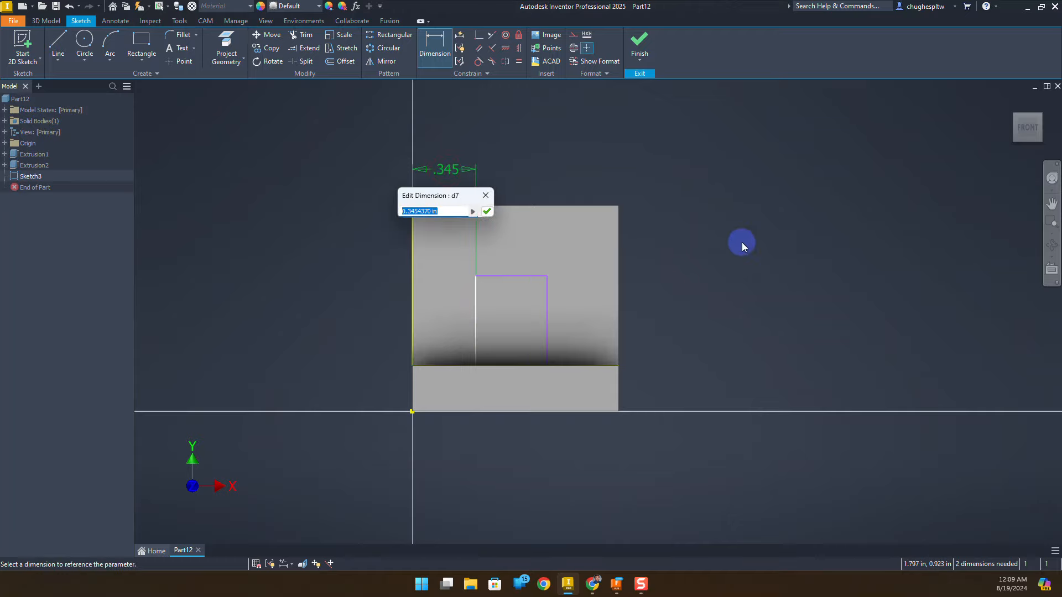
{"action": "type", "text": "0.375"}
{"action": "key", "text": "Return"}
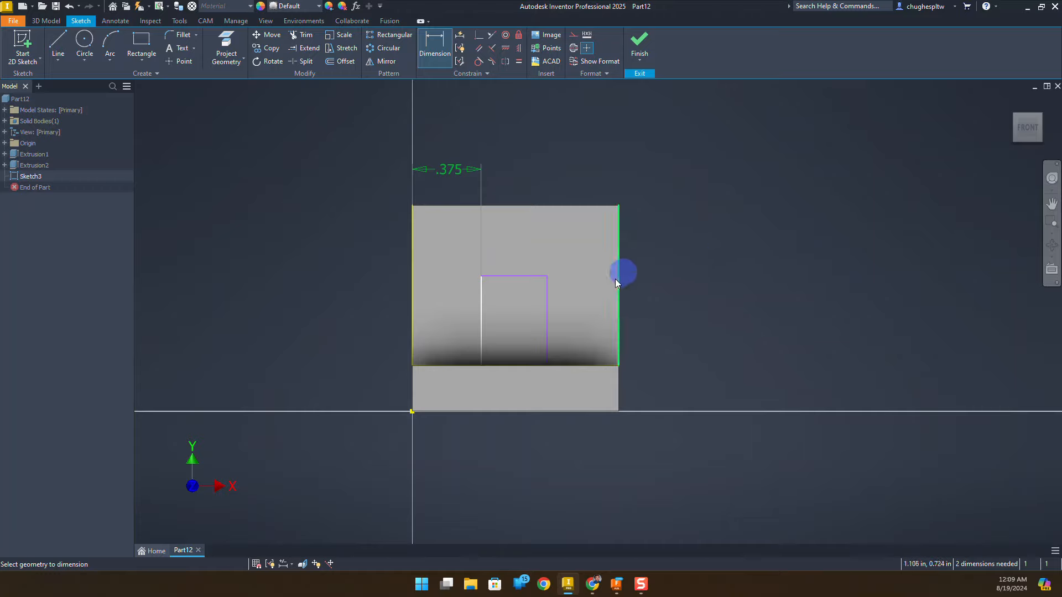
- Dimension the rectangle's width between its two vertical sides as 0.375 in
{"action": "left_click", "coordinate": [545, 315]}
{"action": "left_click", "coordinate": [484, 303]}
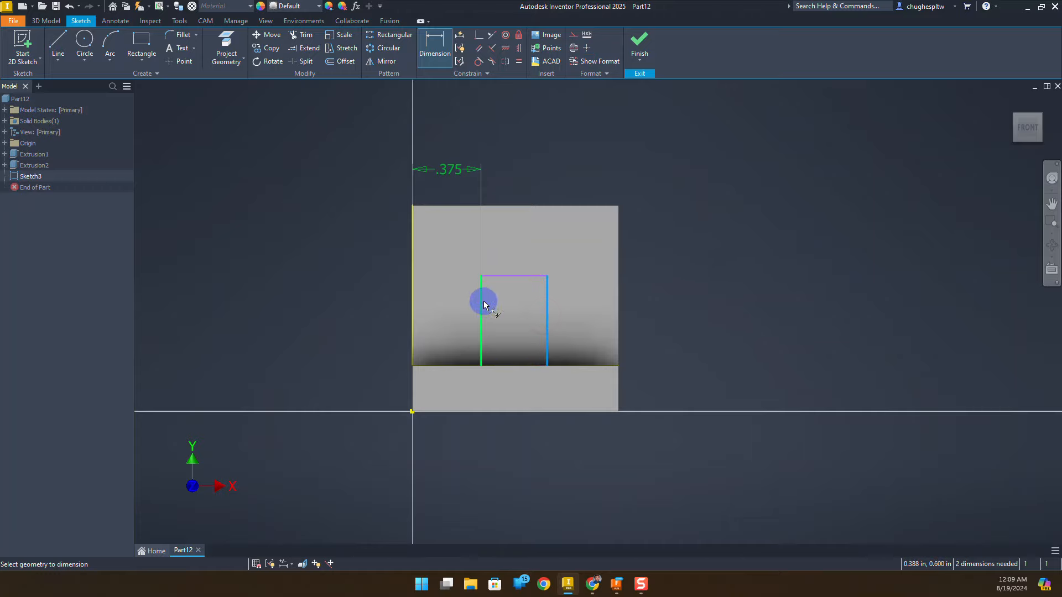
{"action": "left_click", "coordinate": [523, 176]}
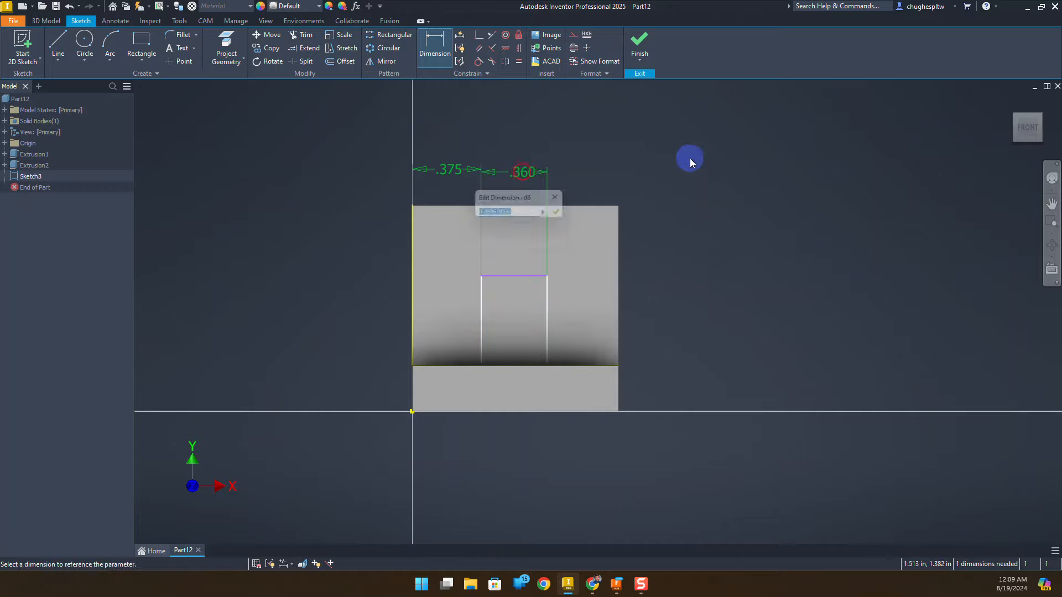
{"action": "type", "text": "0.375"}
{"action": "key", "text": "Return"}
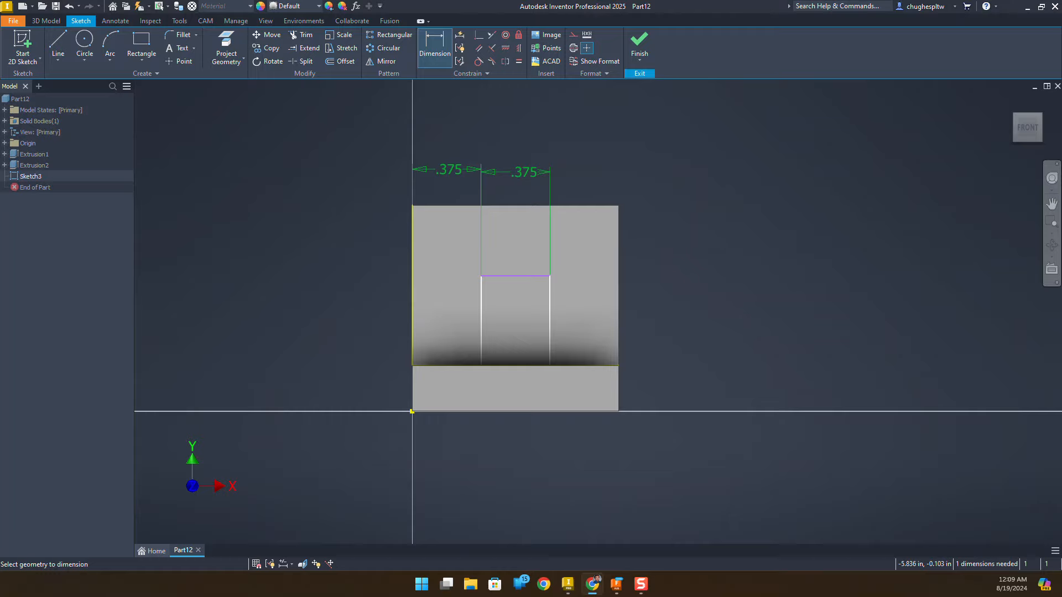
- Dimension the rectangle's top side 0.5 in above the ledge edge and finish the sketch
{"action": "left_click", "coordinate": [734, 319]}
{"action": "left_click", "coordinate": [508, 274]}
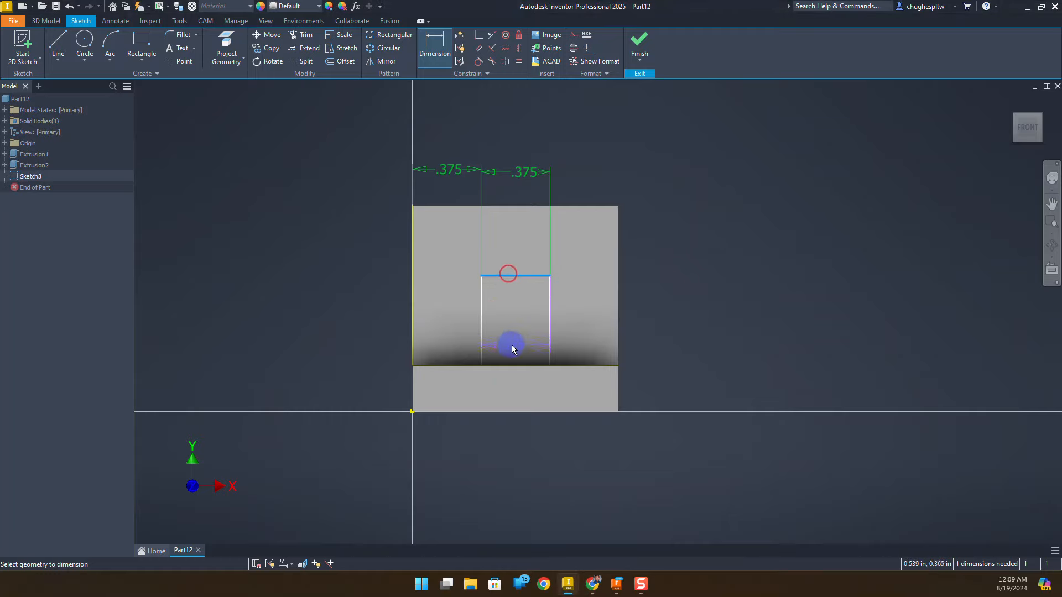
{"action": "left_click", "coordinate": [569, 365]}
{"action": "left_click", "coordinate": [660, 326]}
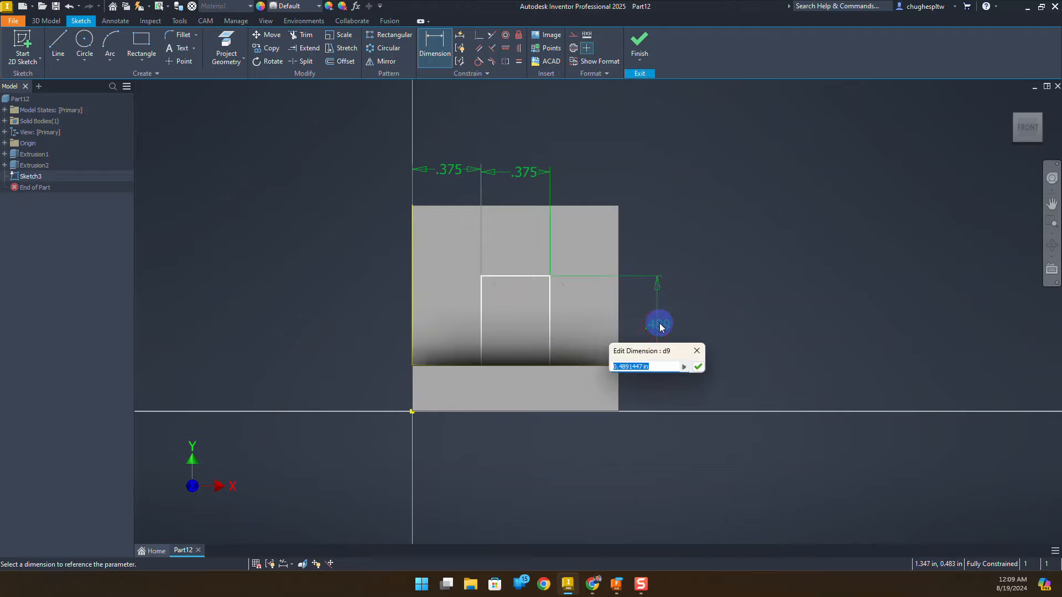
{"action": "type", "text": ".5"}
{"action": "key", "text": "Return"}
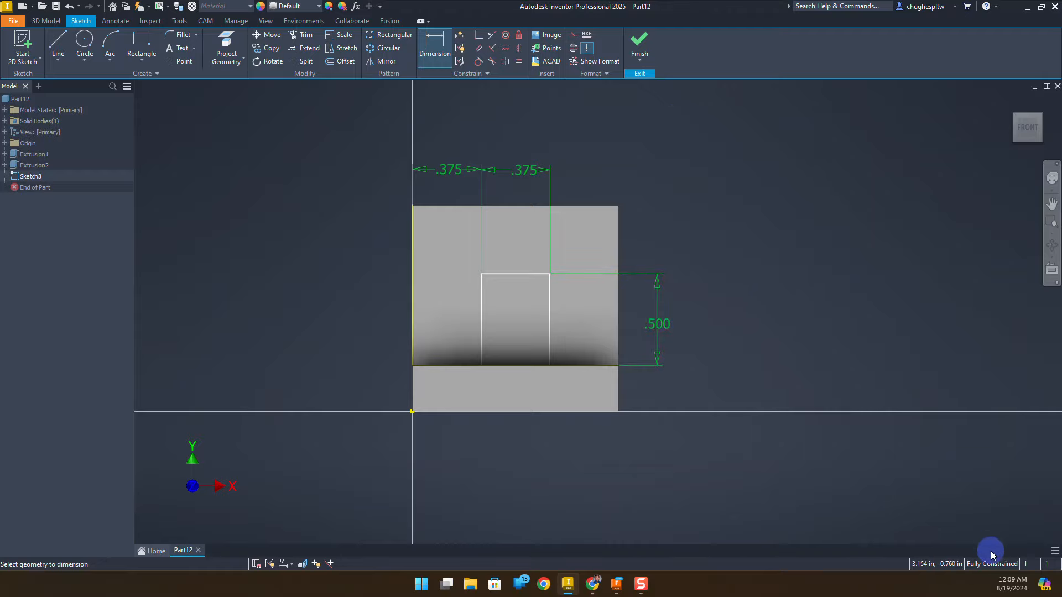
{"action": "left_click", "coordinate": [640, 44]}
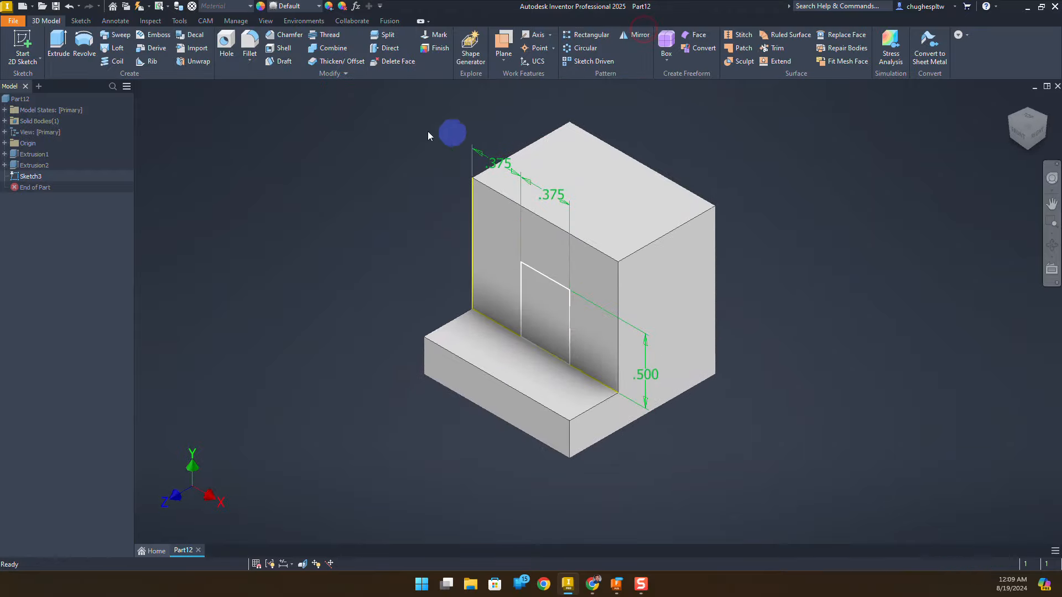
- Extrude the rectangle as a Through All cut to open a window through the upright block
{"action": "left_click", "coordinate": [58, 44]}
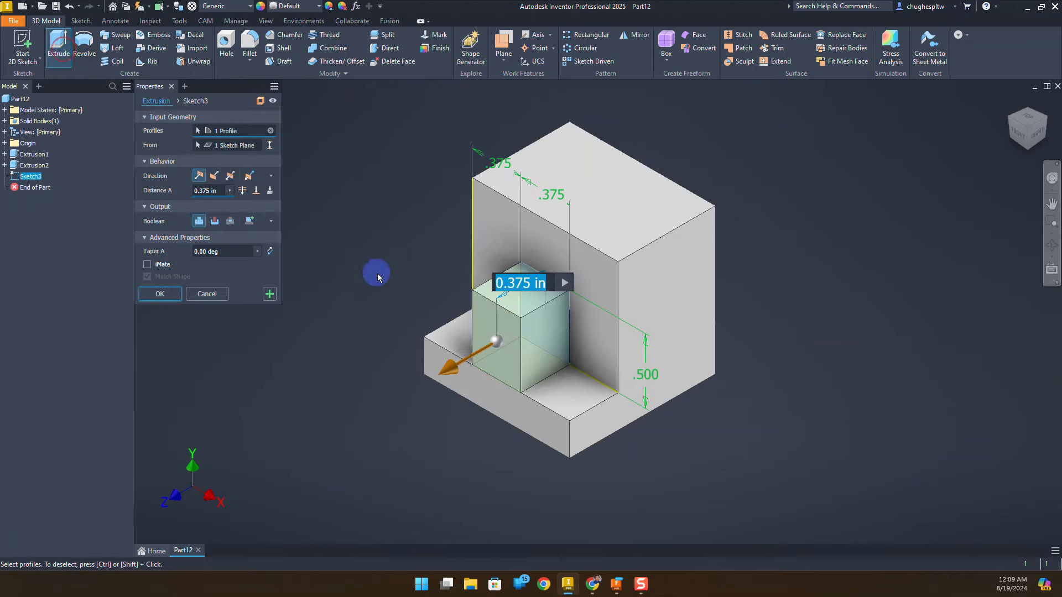
{"action": "left_click", "coordinate": [215, 221]}
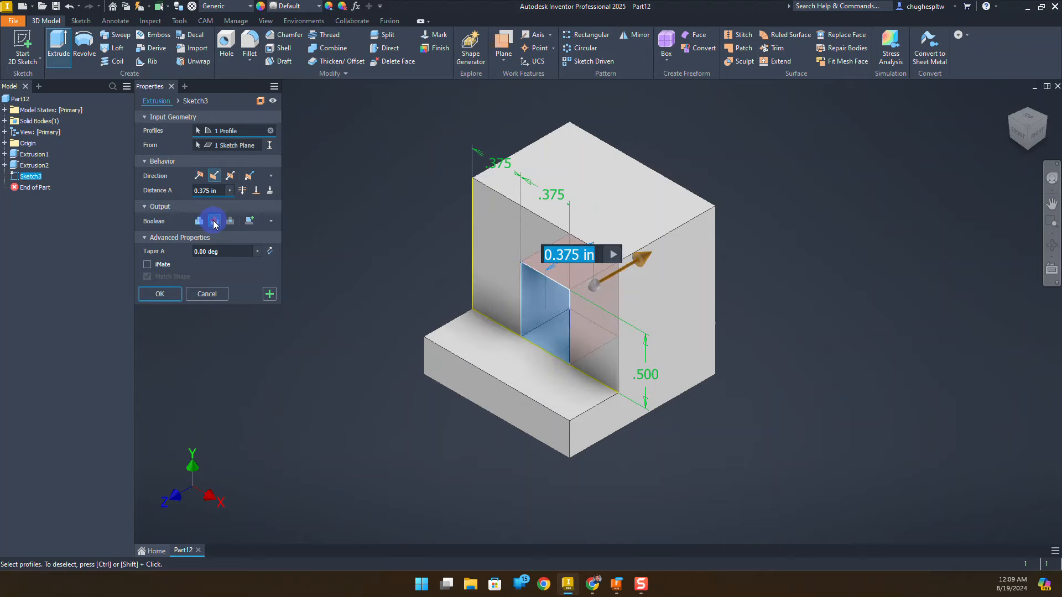
{"action": "left_click", "coordinate": [242, 192]}
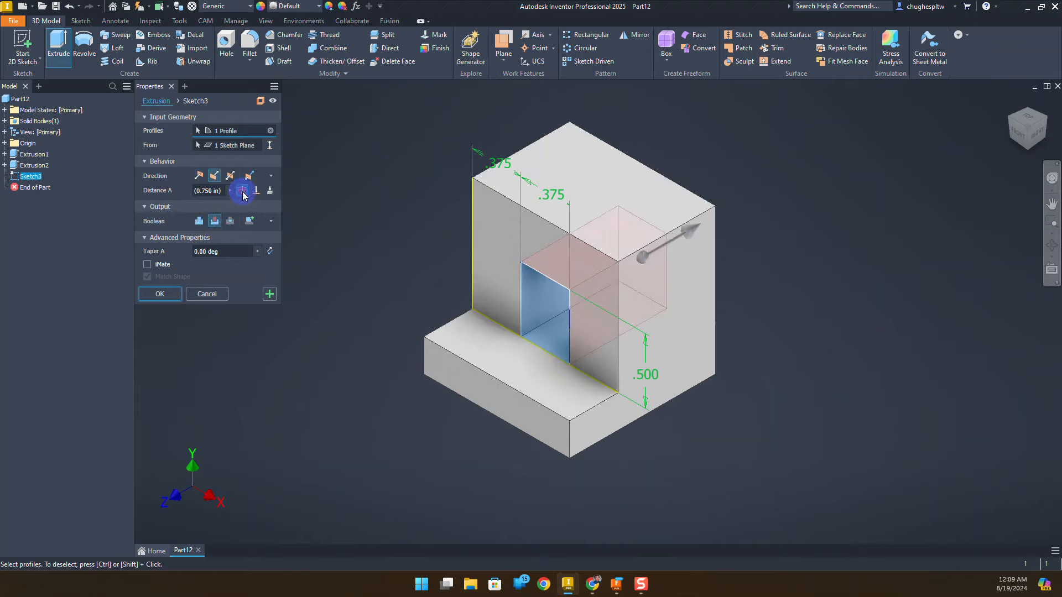
{"action": "left_click", "coordinate": [160, 295]}
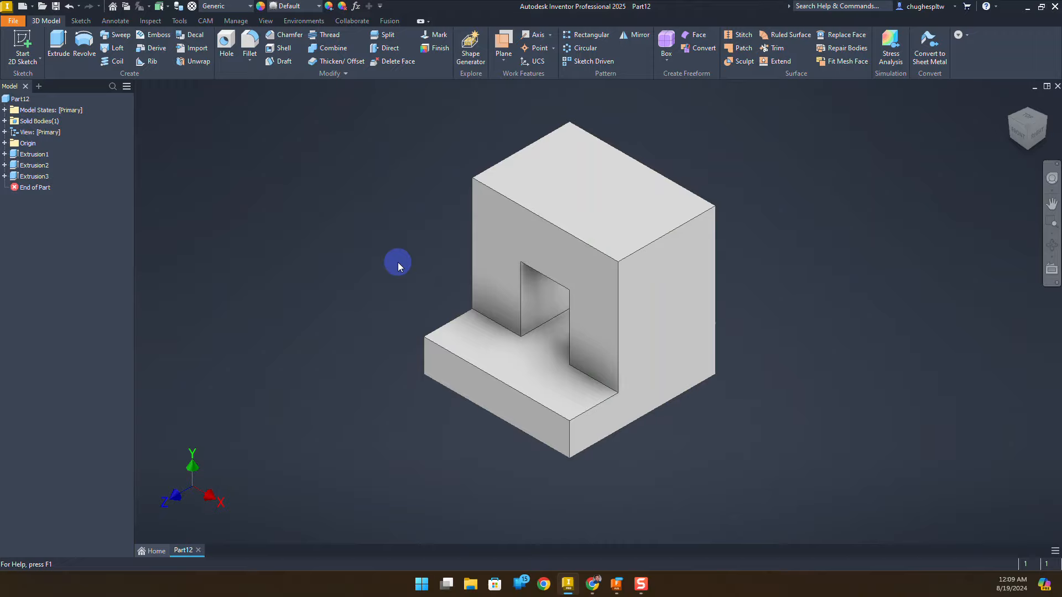
- Return the part to its home view and apply the Red appearance from the Inventor Material Library
{"action": "mouse_move", "coordinate": [398, 262]}
{"action": "middle_mouse_down", "text": "shift"}
{"action": "mouse_move", "coordinate": [452, 227]}
{"action": "mouse_move", "coordinate": [761, 242]}
{"action": "mouse_move", "coordinate": [692, 224]}
{"action": "mouse_move", "coordinate": [422, 221]}
{"action": "middle_mouse_up", "text": "shift"}
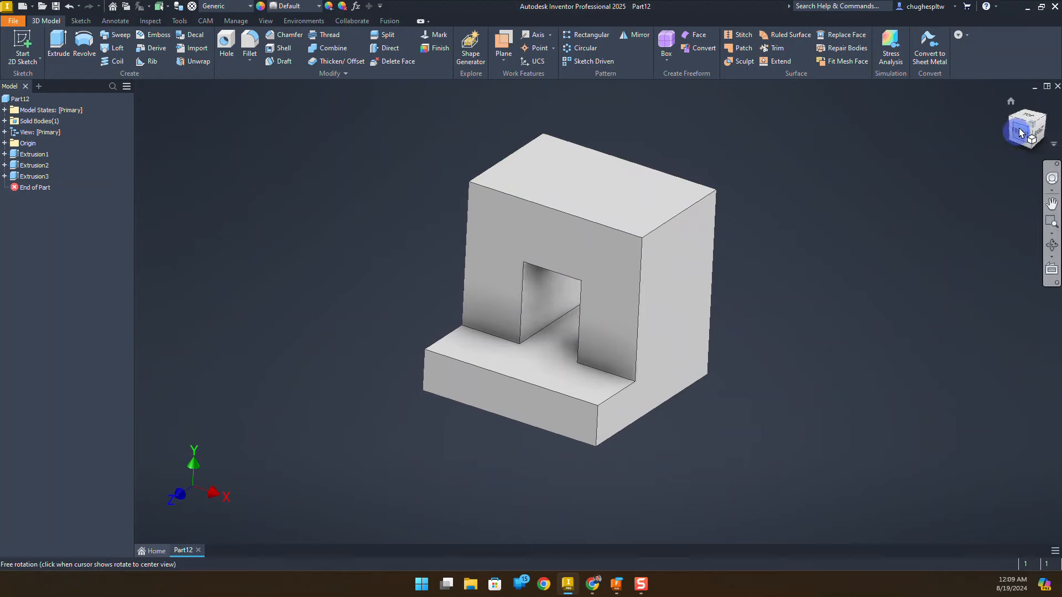
{"action": "left_click", "coordinate": [1012, 102]}
{"action": "left_click", "coordinate": [276, 7]}
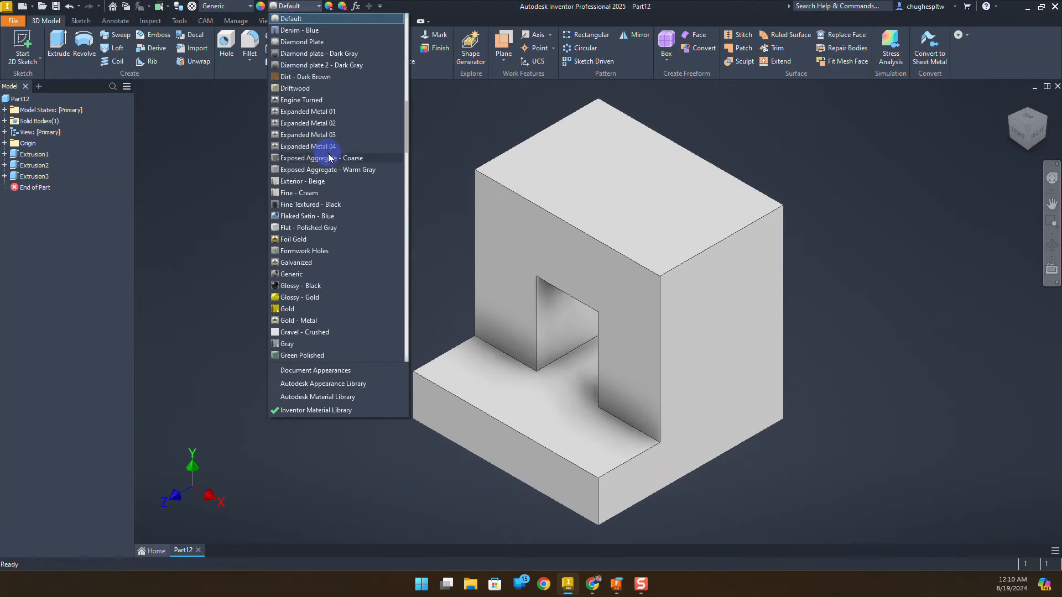
{"action": "scroll", "coordinate": [329, 159], "scroll_direction": "down", "scroll_amount": 10}
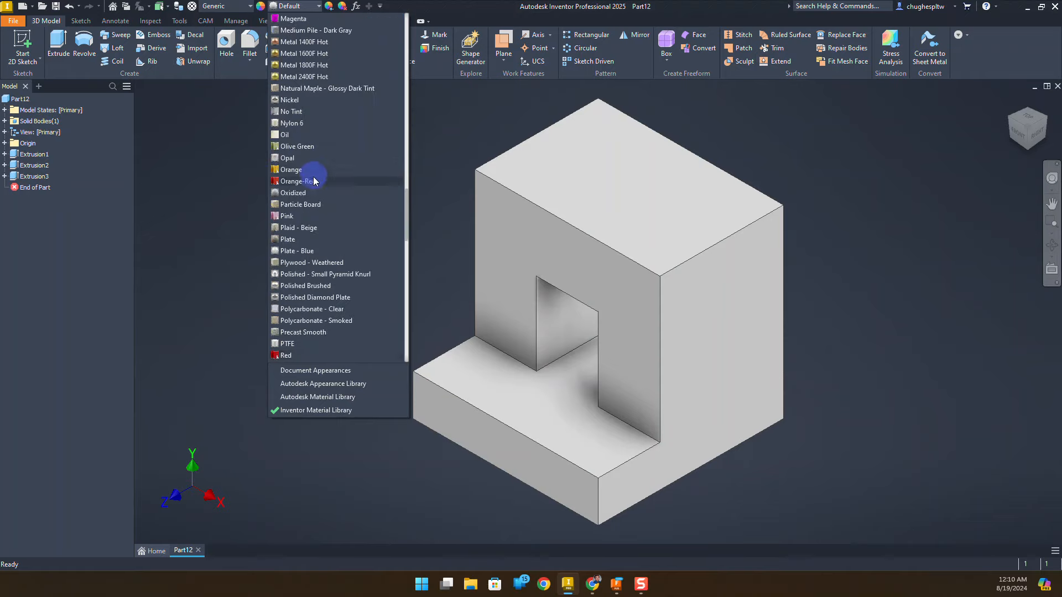
{"action": "scroll", "coordinate": [332, 299], "scroll_direction": "down", "scroll_amount": 1}
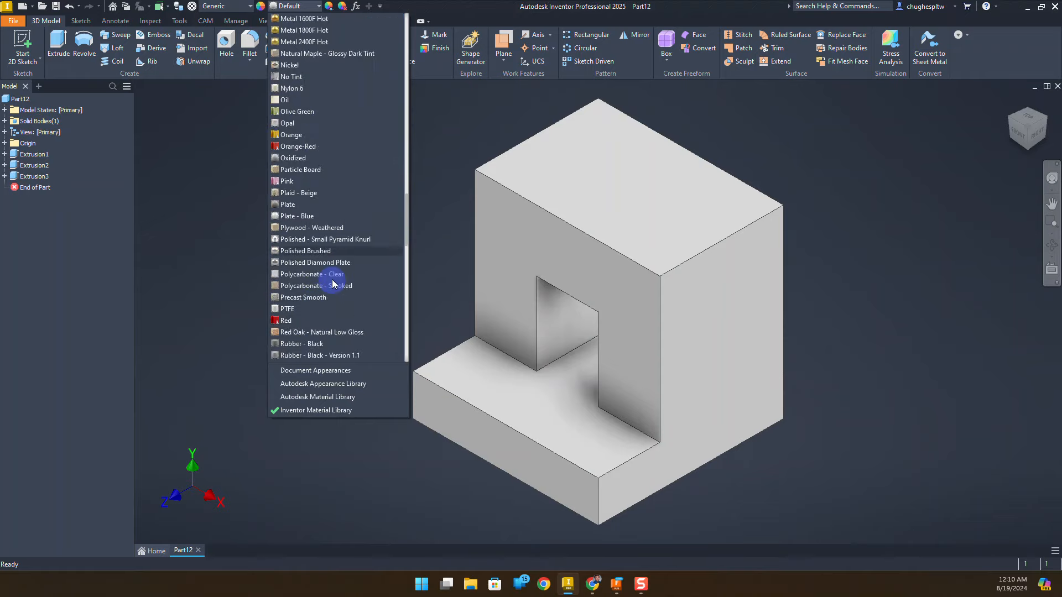
{"action": "left_click", "coordinate": [312, 320]}
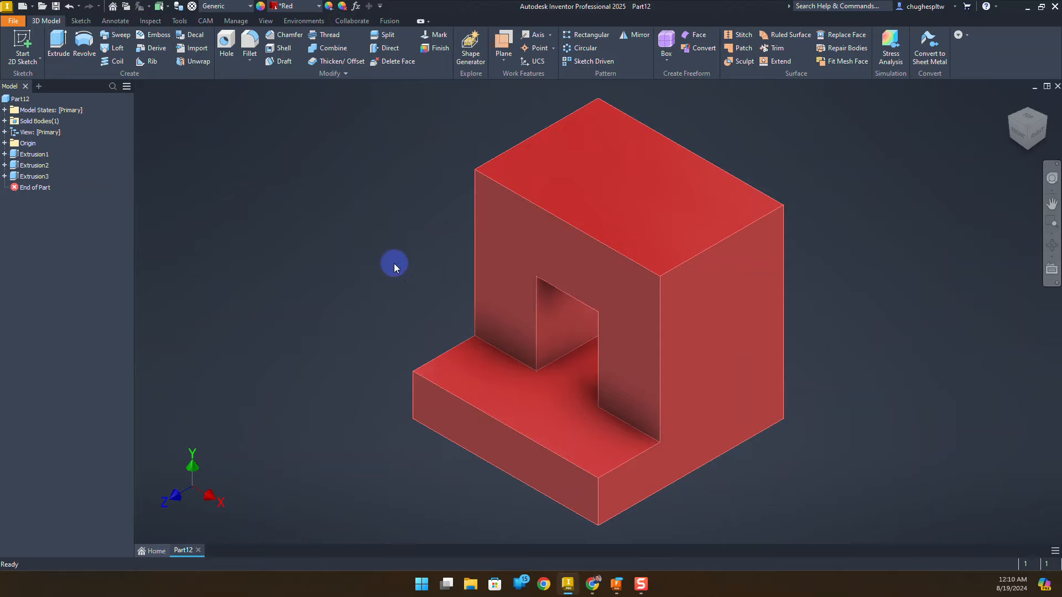
- Save the part as Window Block in the Activity 1.2.3 Multiview Drawings folder
{"action": "left_click", "coordinate": [56, 7]}
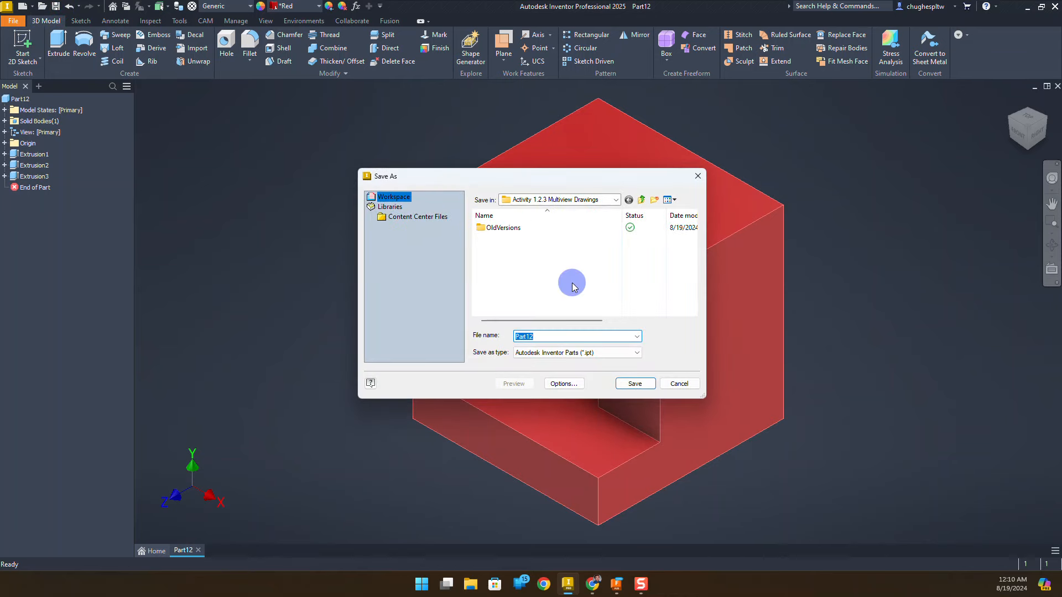
{"action": "type", "text": "Window Block"}
{"action": "key", "text": "Return"}
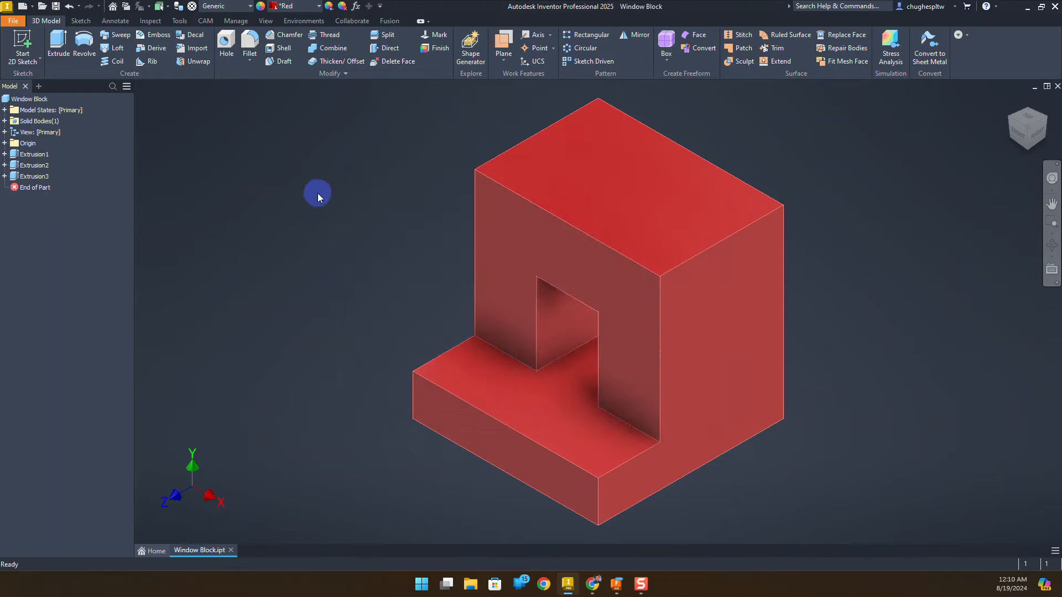
- Close the part and create a drawing from the IED A Titleblock.idw template with the drawing name Window Block Drawing
{"action": "left_click", "coordinate": [232, 550]}
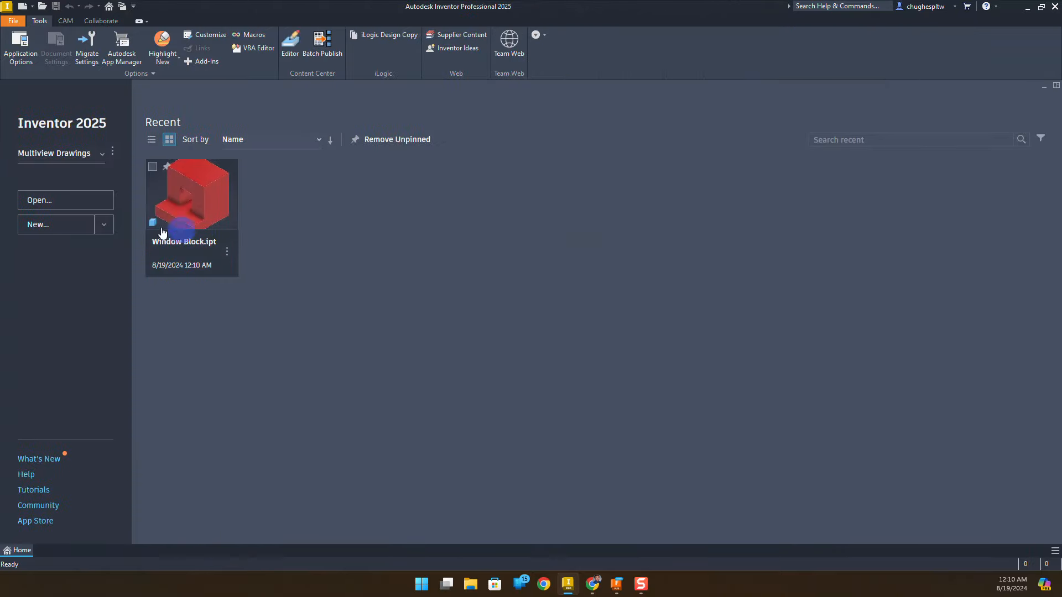
{"action": "left_click", "coordinate": [65, 228]}
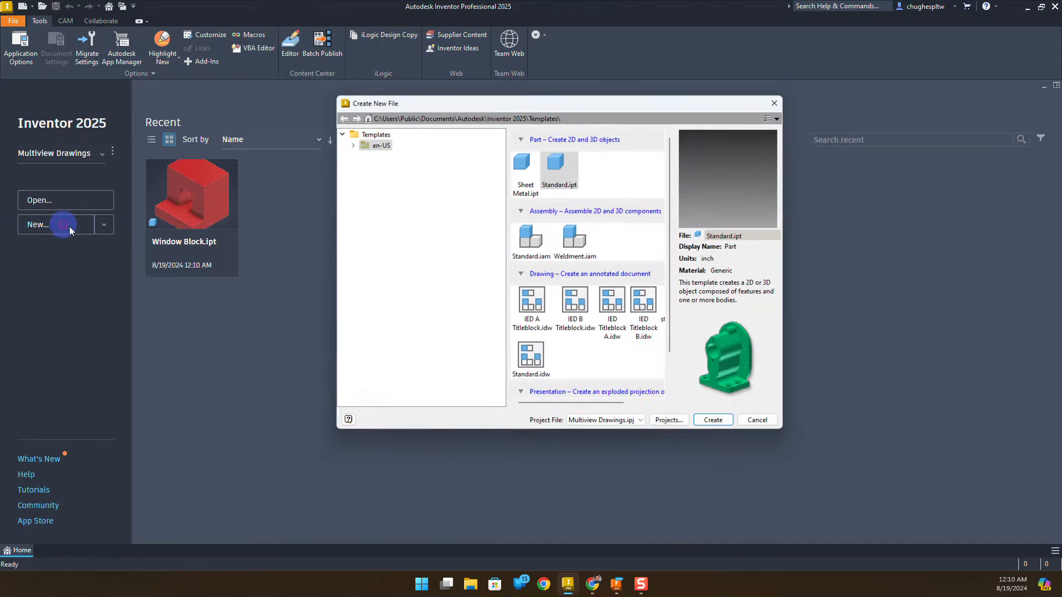
{"action": "scroll", "coordinate": [613, 253], "scroll_direction": "down", "scroll_amount": 1}
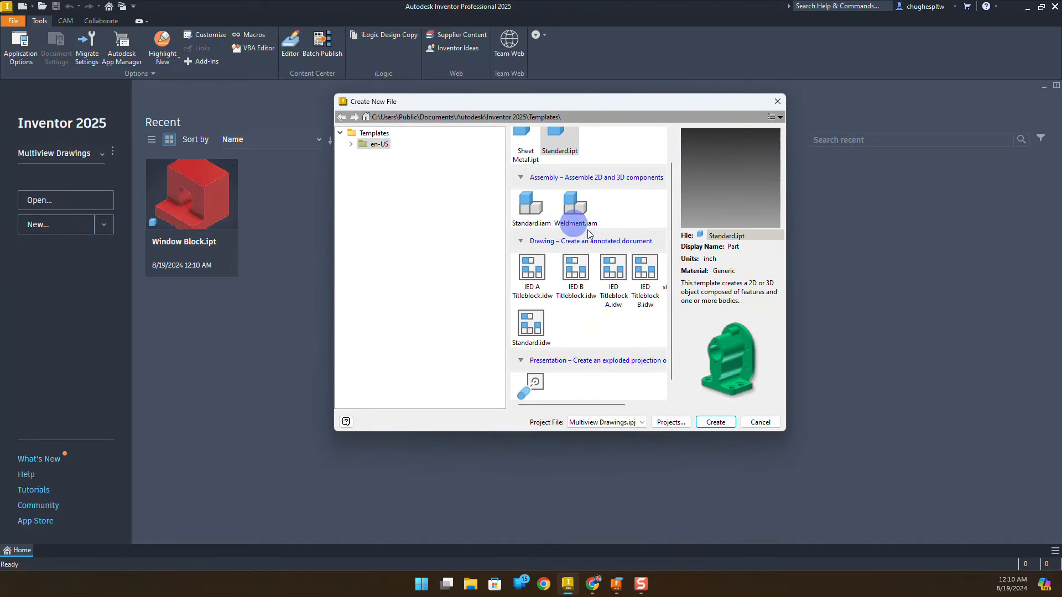
{"action": "scroll", "coordinate": [553, 216], "scroll_direction": "up", "scroll_amount": 1}
{"action": "scroll", "coordinate": [570, 238], "scroll_direction": "down", "scroll_amount": 1}
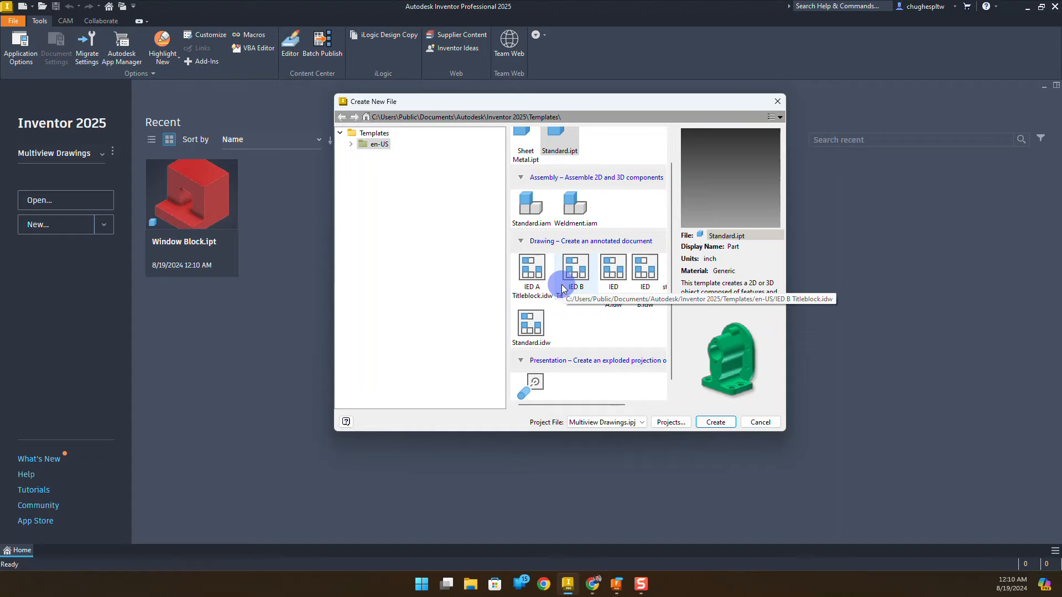
{"action": "left_click", "coordinate": [528, 274]}
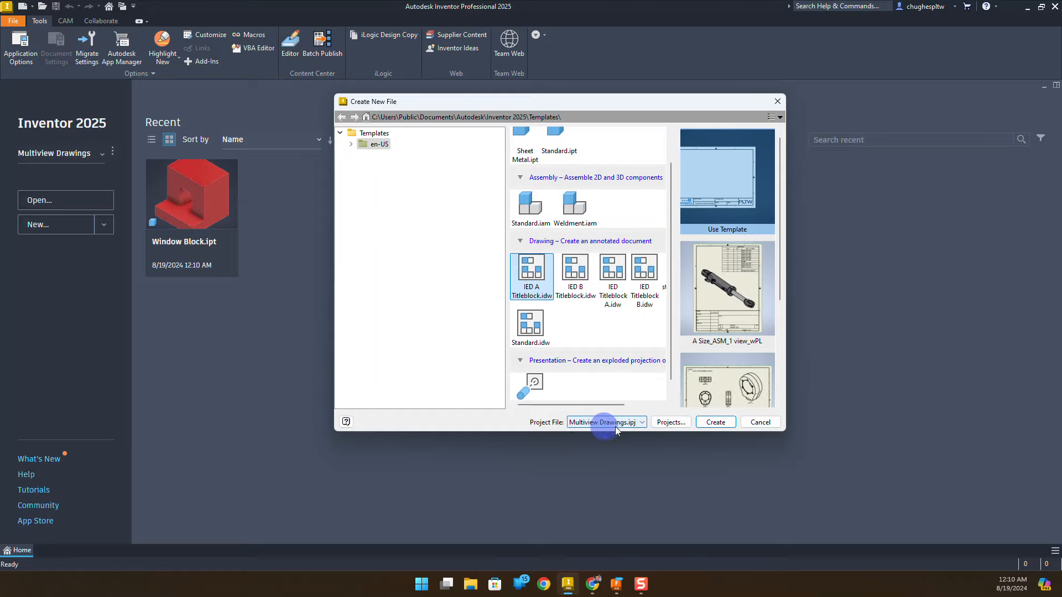
{"action": "left_click", "coordinate": [716, 422]}
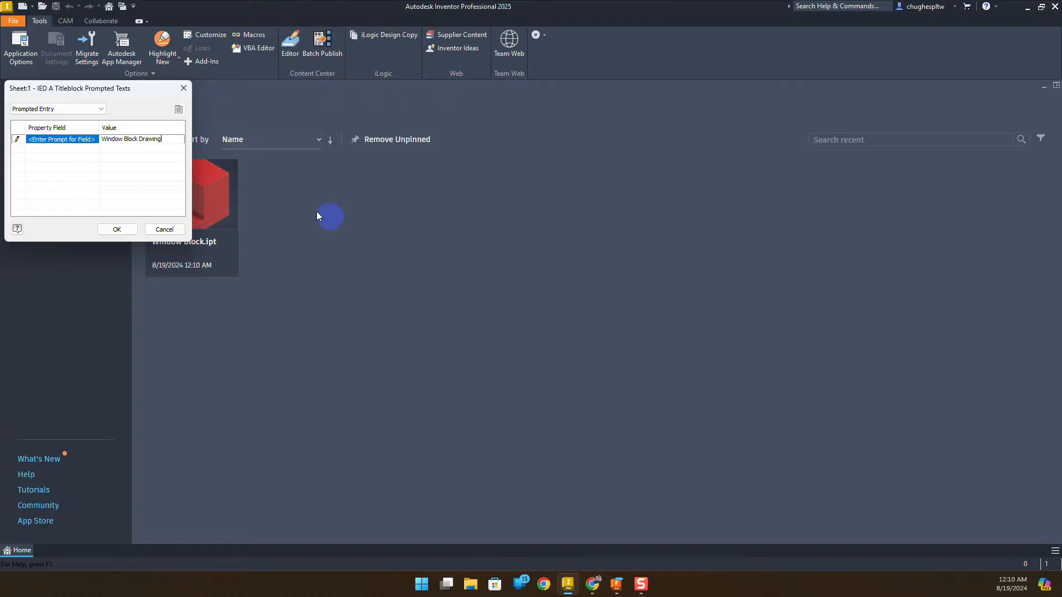
{"action": "left_click", "coordinate": [134, 228]}
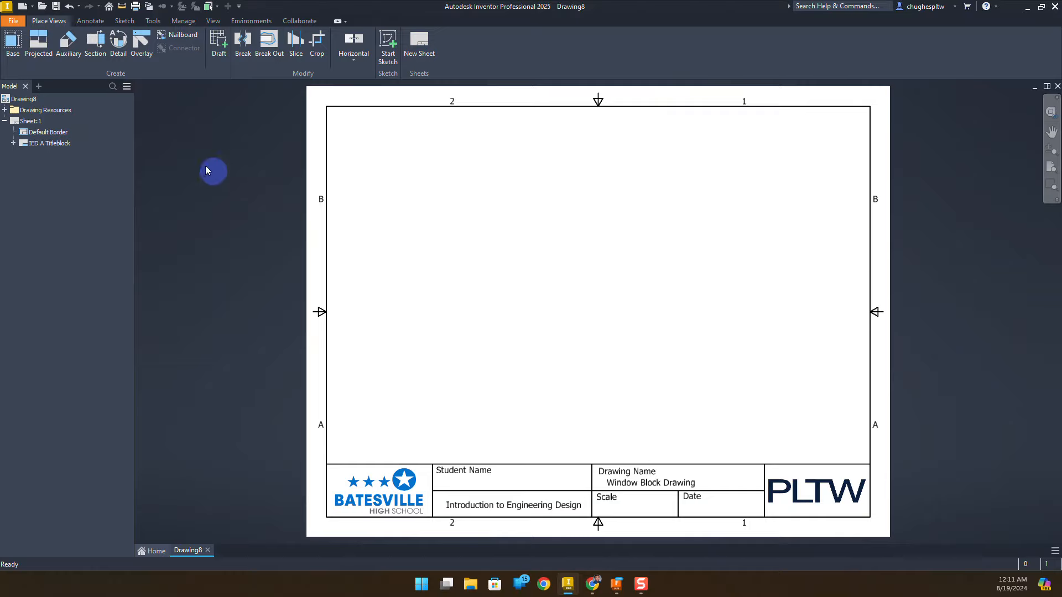
- Place a 1:1 front base view of Window Block in the lower-left area of the sheet
{"action": "left_click", "coordinate": [14, 47]}
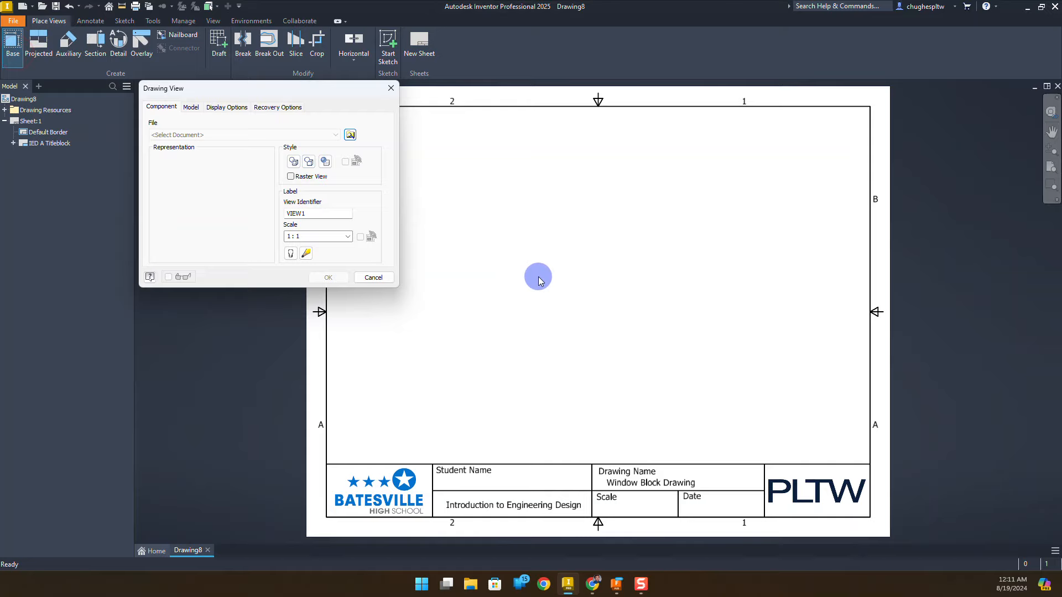
{"action": "left_click", "coordinate": [350, 136]}
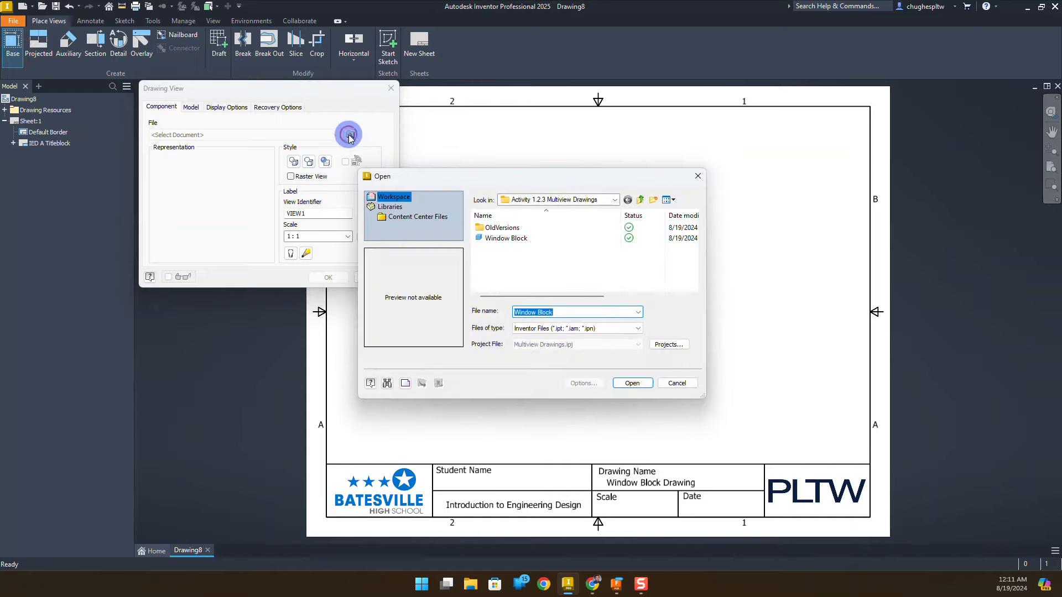
{"action": "left_click", "coordinate": [501, 239]}
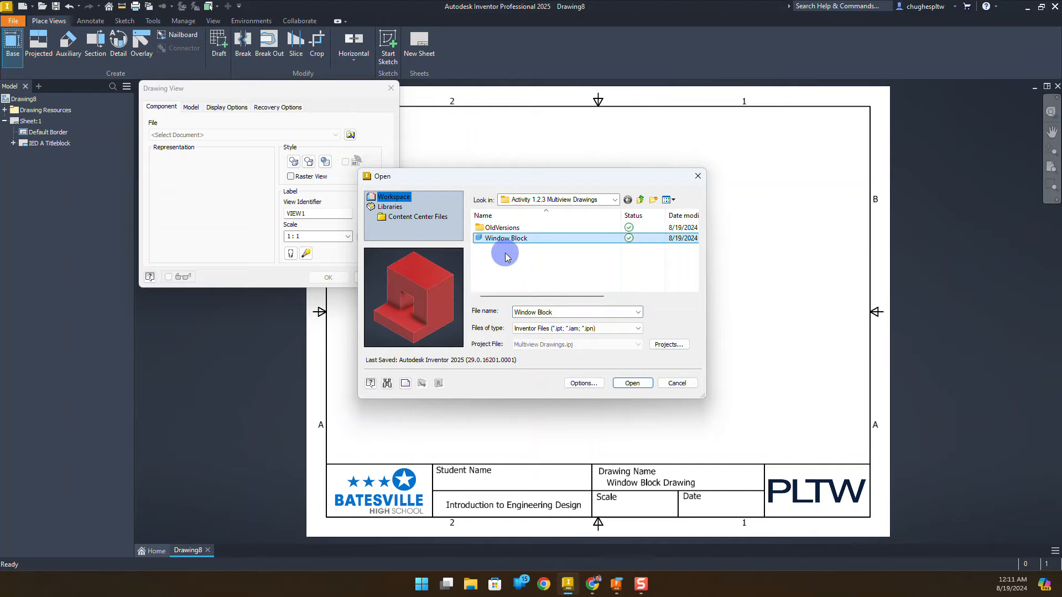
{"action": "left_click", "coordinate": [632, 383]}
{"action": "left_click_drag", "start_coordinate": [606, 307], "coordinate": [475, 346]}
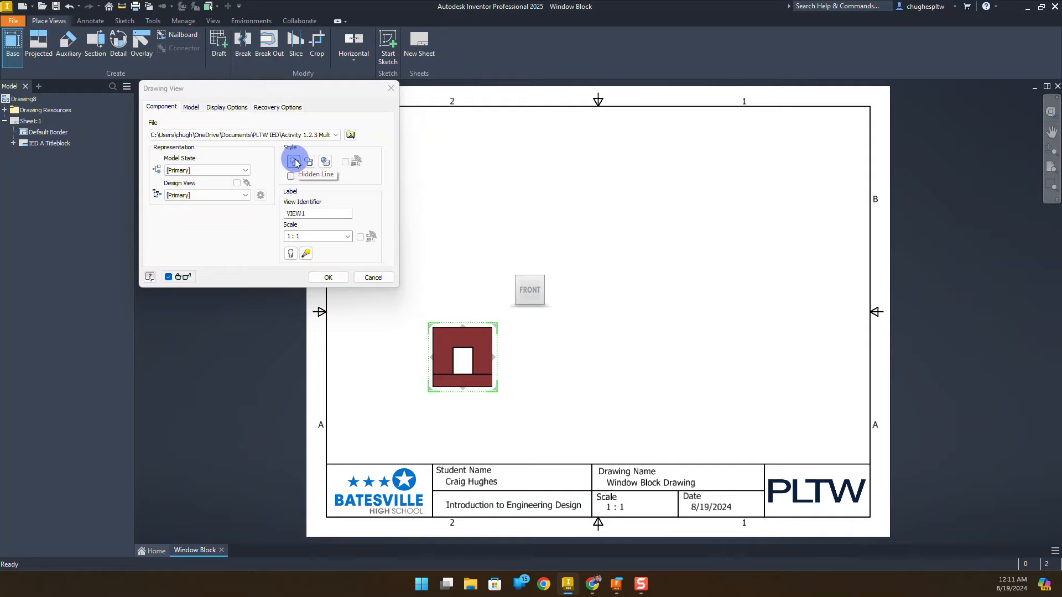
{"action": "left_click", "coordinate": [334, 278]}
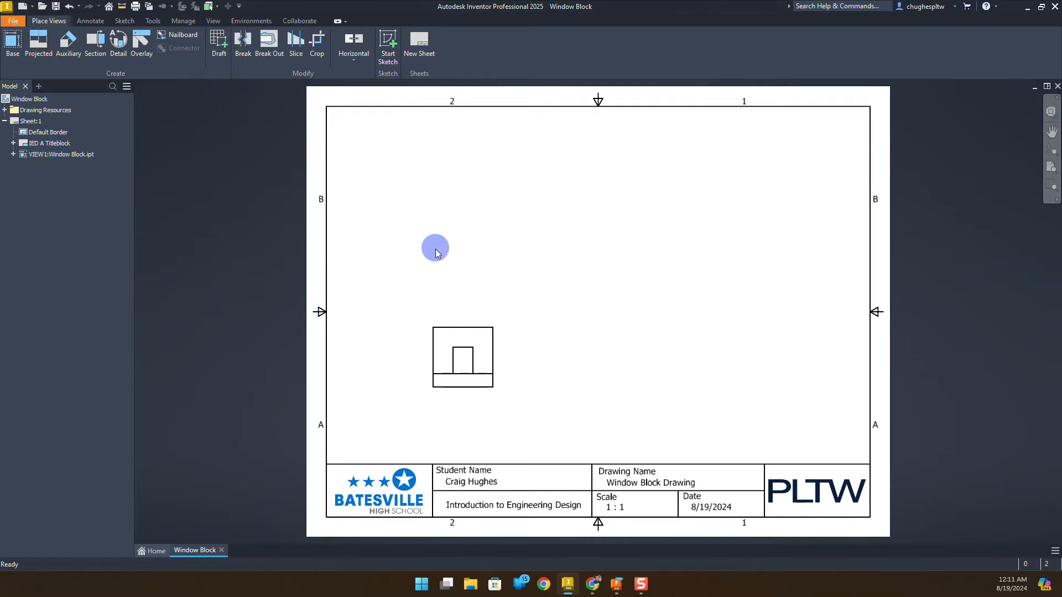
- Delete the front base view from the sheet
{"action": "left_click", "coordinate": [487, 318]}
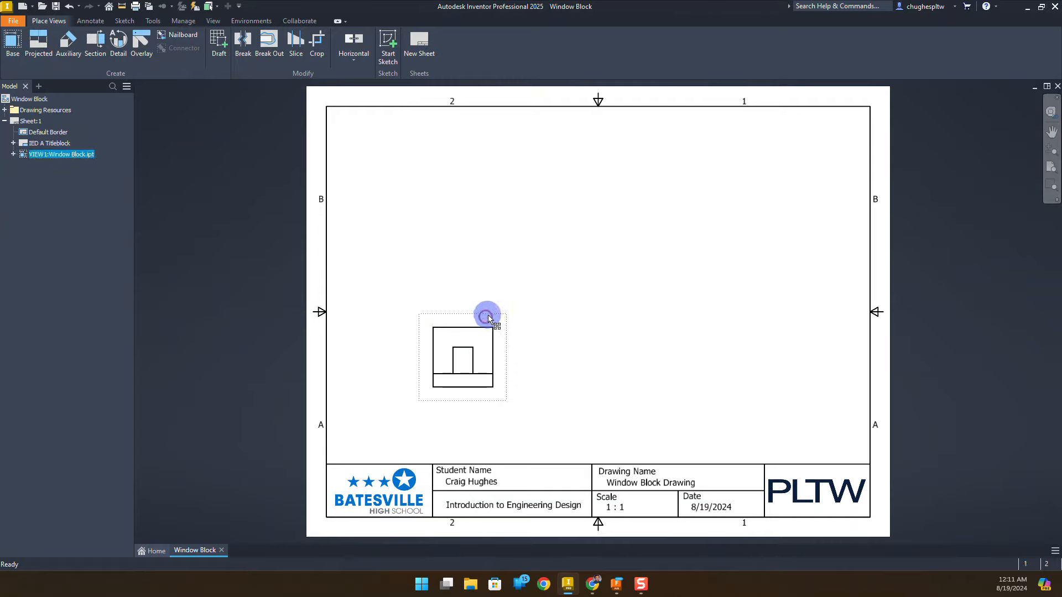
{"action": "key", "text": "Delete"}
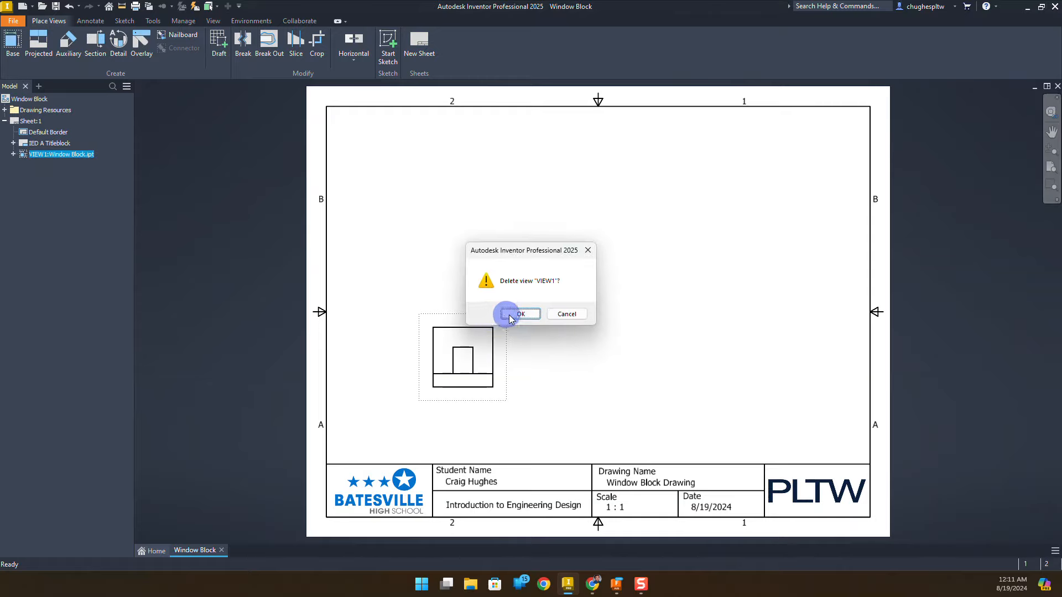
{"action": "left_click", "coordinate": [512, 315]}
- Start a new base view from the Window Block part and position its front view in the sheet's lower-left area
{"action": "left_click", "coordinate": [12, 40]}
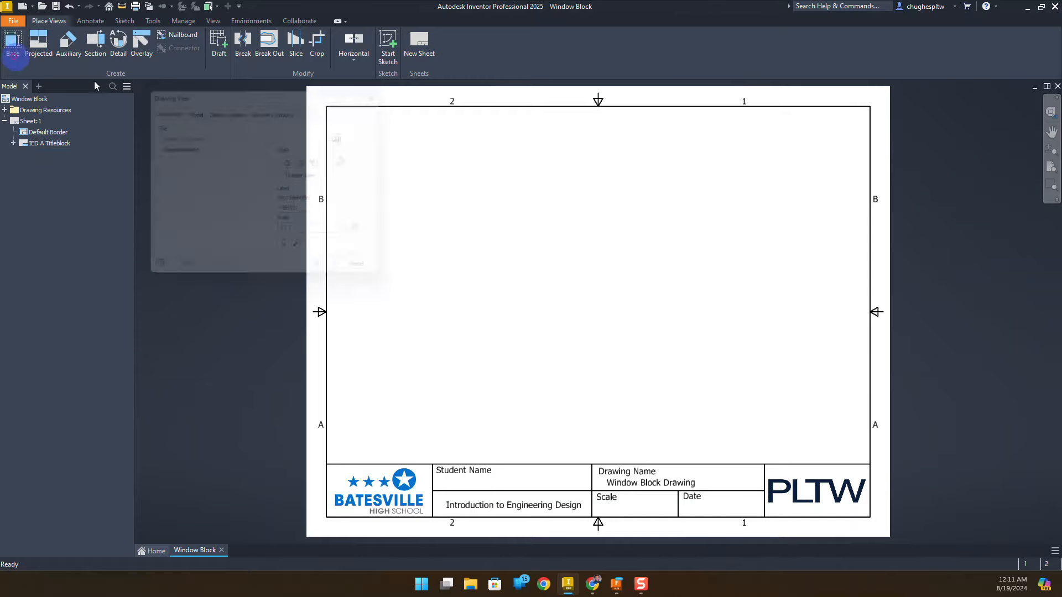
{"action": "left_click", "coordinate": [350, 135]}
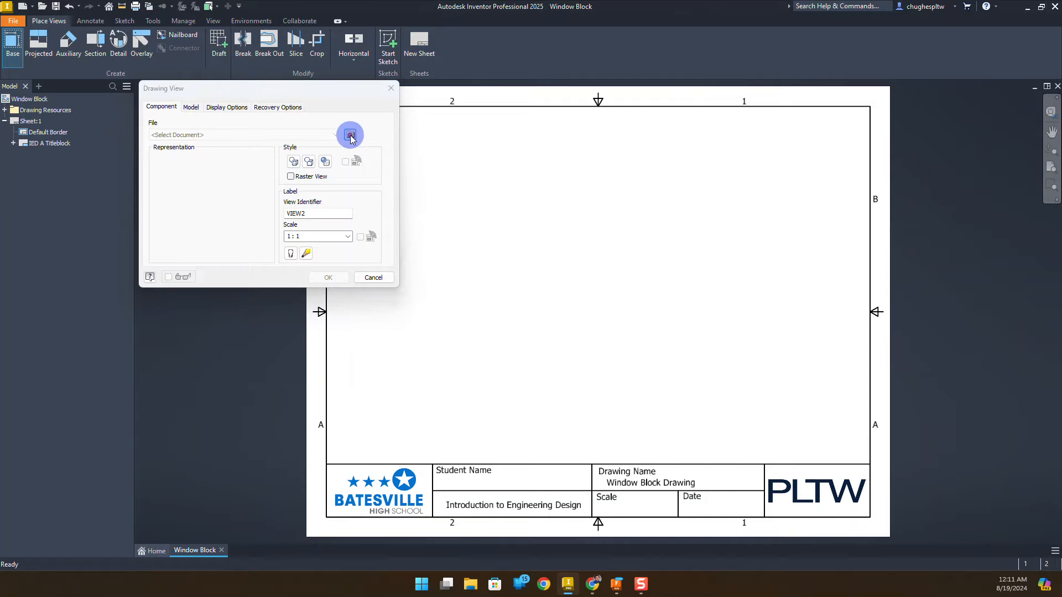
{"action": "left_click", "coordinate": [504, 239]}
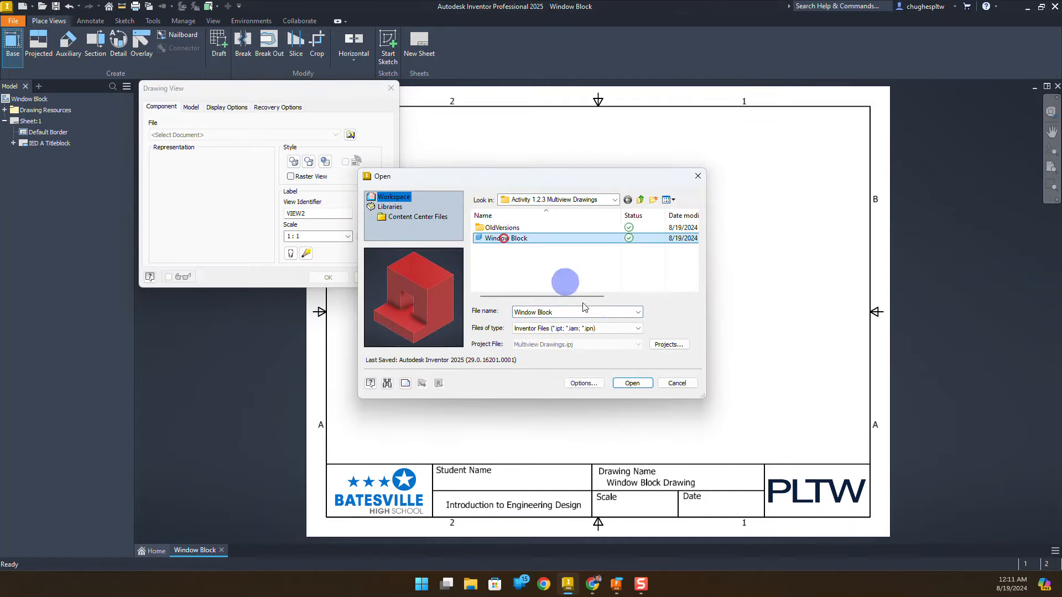
{"action": "left_click", "coordinate": [631, 383]}
{"action": "mouse_move", "coordinate": [603, 299]}
{"action": "left_mouse_down"}
{"action": "mouse_move", "coordinate": [533, 339]}
{"action": "mouse_move", "coordinate": [457, 351]}
{"action": "mouse_move", "coordinate": [461, 359]}
{"action": "left_mouse_up"}
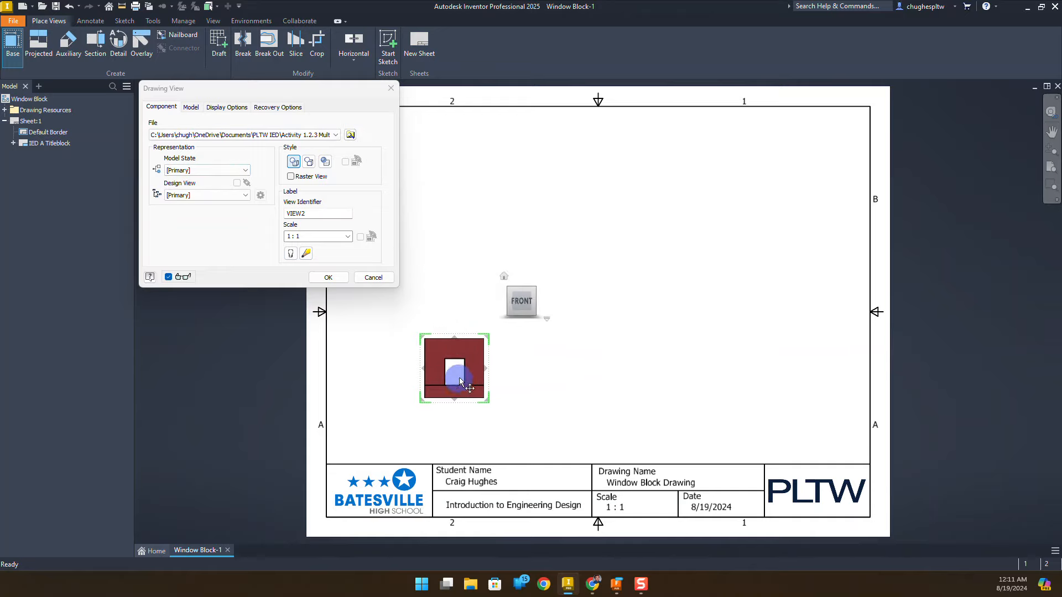
- Add a top view above the front view, a right side view beside it and an isometric view diagonally, and create them
{"action": "left_click", "coordinate": [469, 180]}
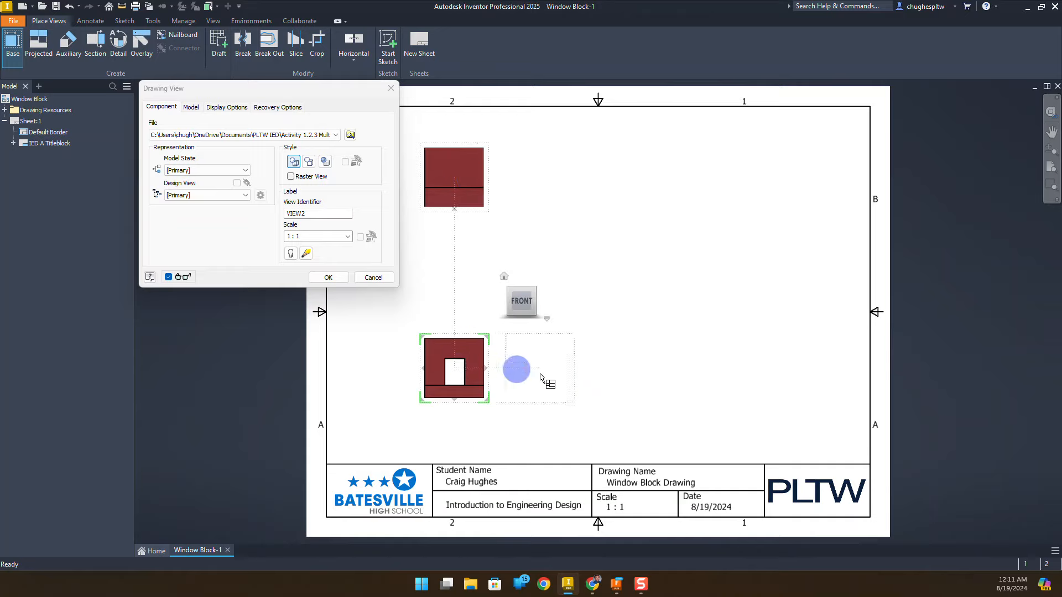
{"action": "left_click", "coordinate": [725, 374]}
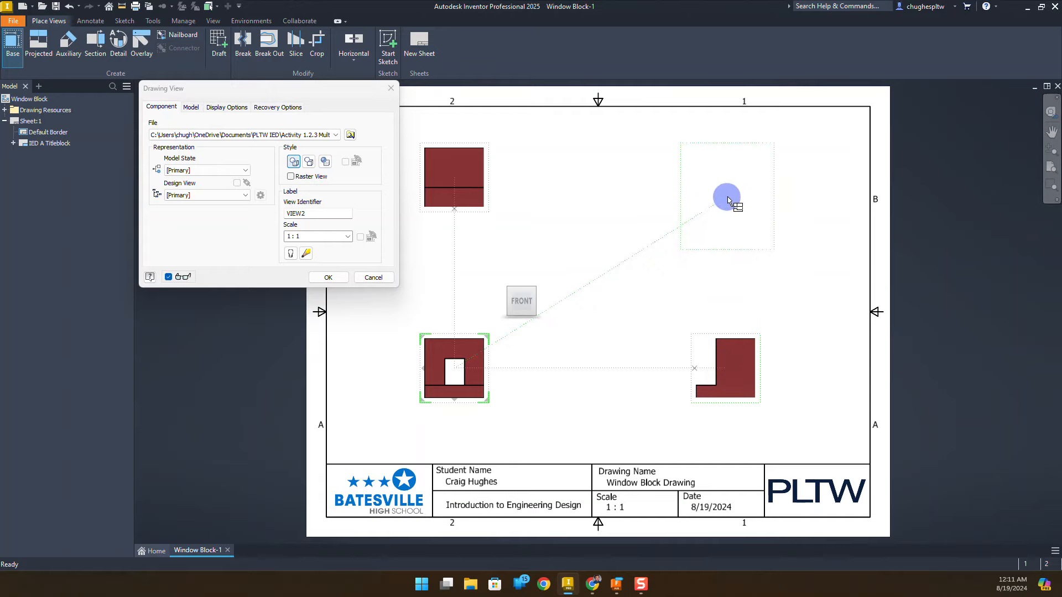
{"action": "left_click", "coordinate": [729, 194]}
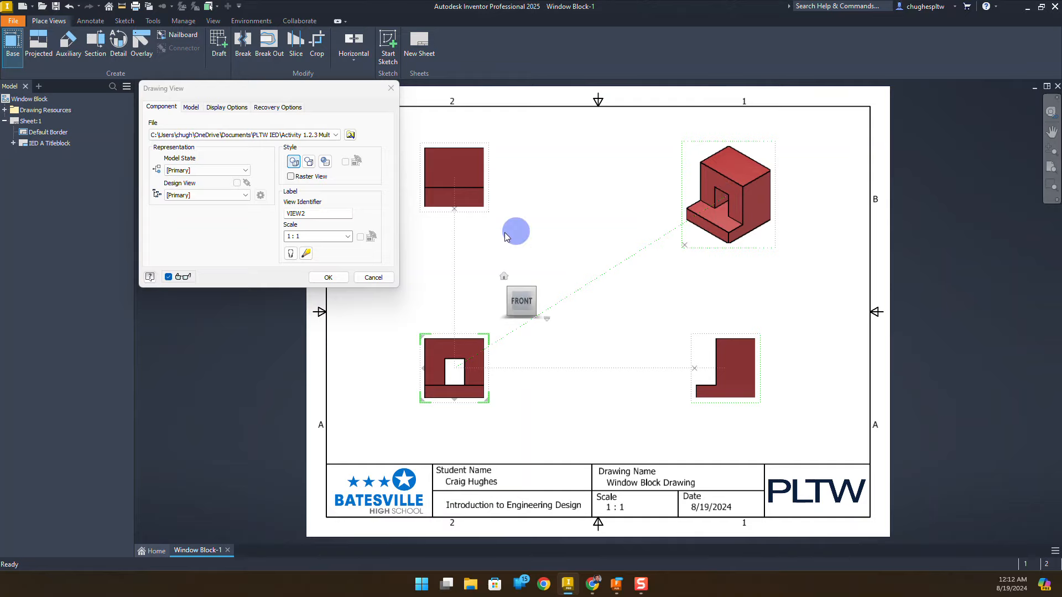
{"action": "left_click", "coordinate": [324, 278]}
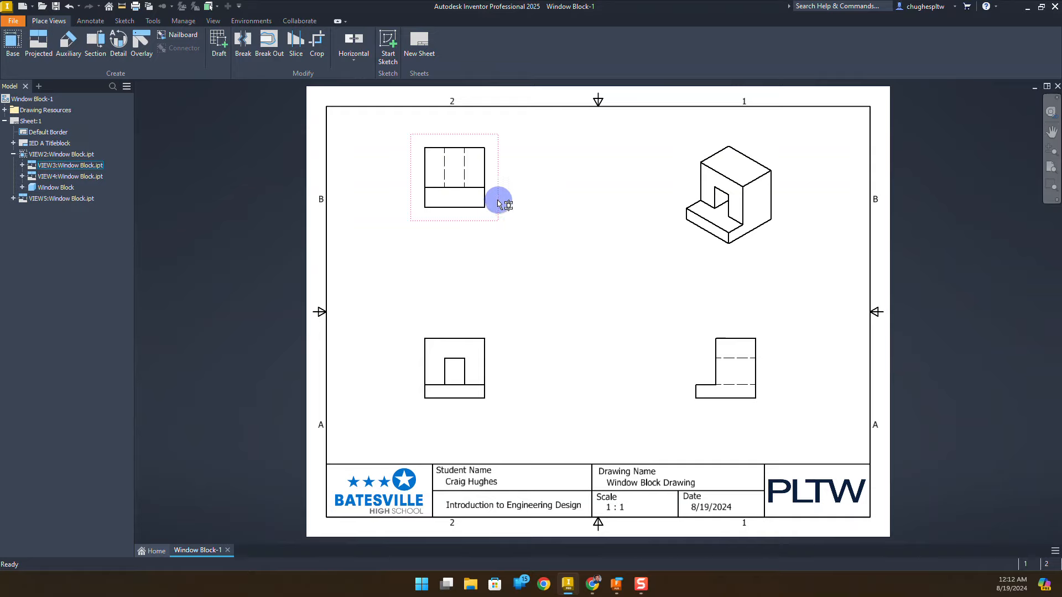
- Delete the top, right side and isometric views, keeping only the front base view
{"action": "left_click", "coordinate": [497, 200]}
{"action": "key", "text": "Delete"}
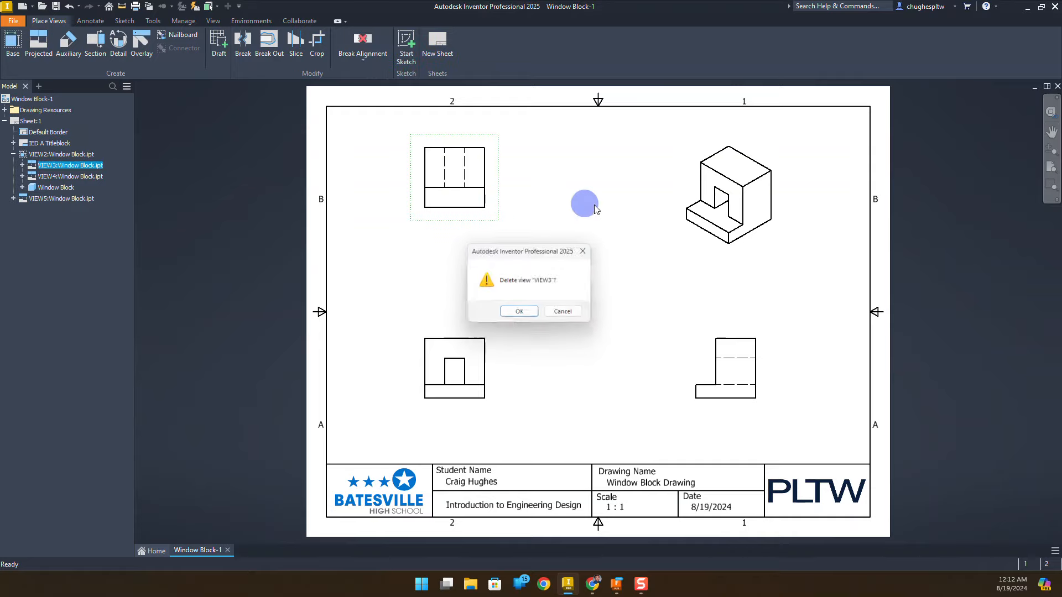
{"action": "left_click", "coordinate": [532, 313]}
{"action": "left_click", "coordinate": [715, 334]}
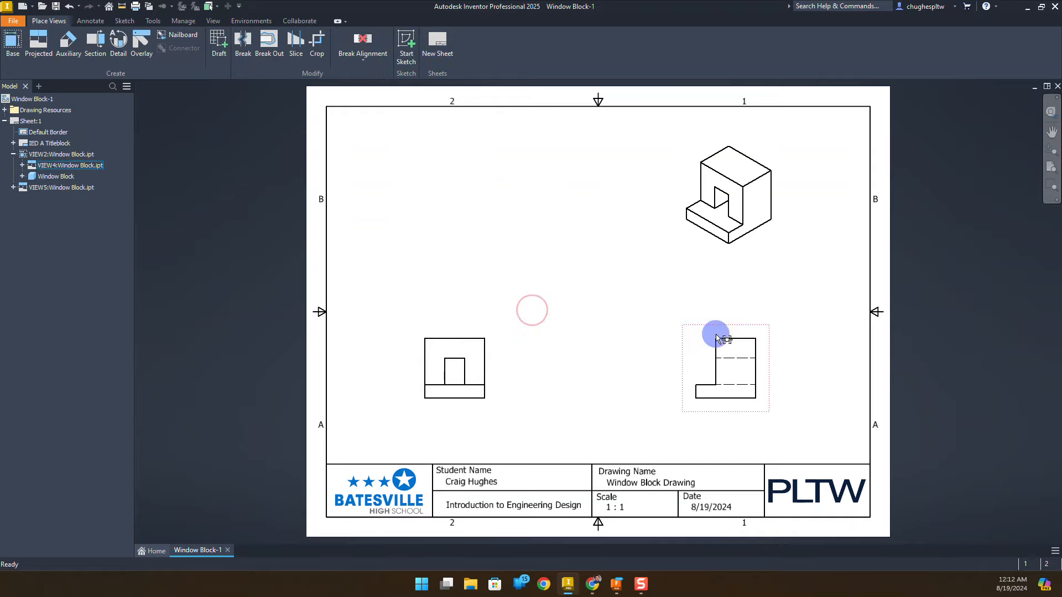
{"action": "key", "text": "Delete"}
{"action": "left_click", "coordinate": [523, 313]}
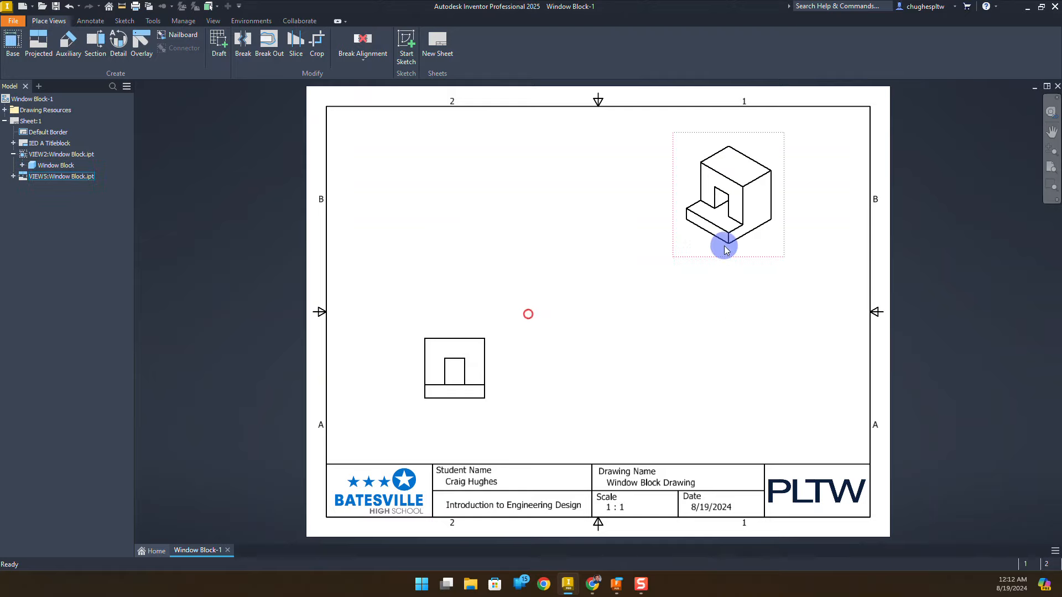
{"action": "left_click", "coordinate": [719, 251]}
{"action": "key", "text": "Delete"}
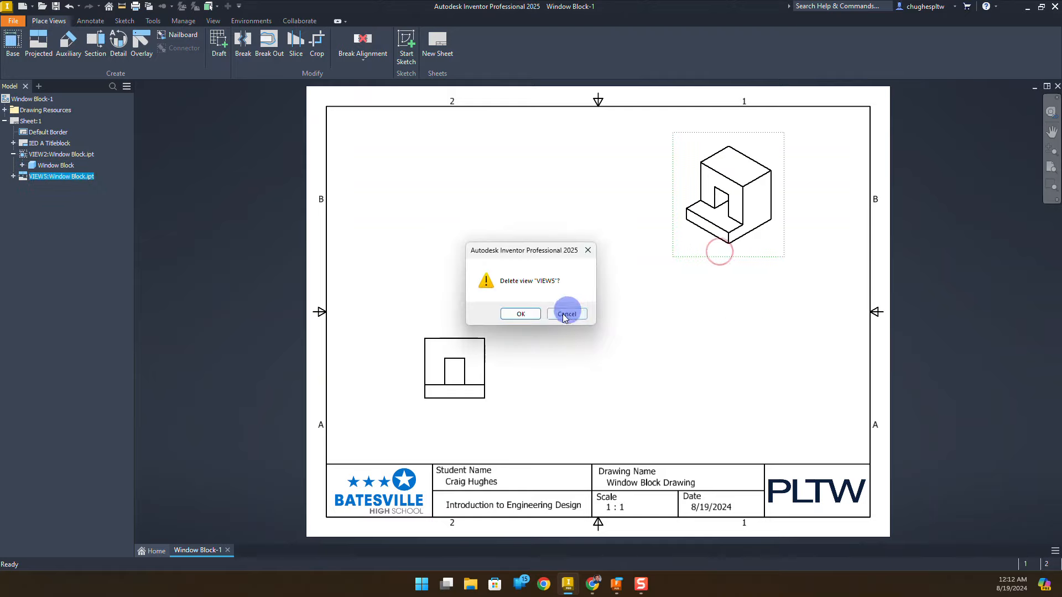
{"action": "left_click", "coordinate": [530, 315]}
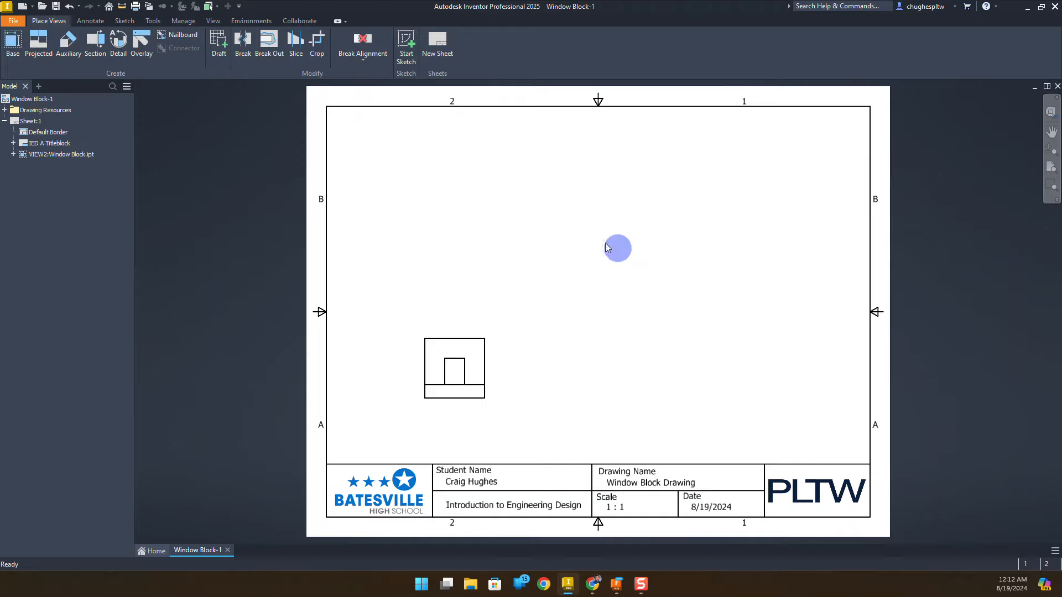
- Use Projected views to create the top, right side and isometric views from the front base view
{"action": "left_click", "coordinate": [41, 47]}
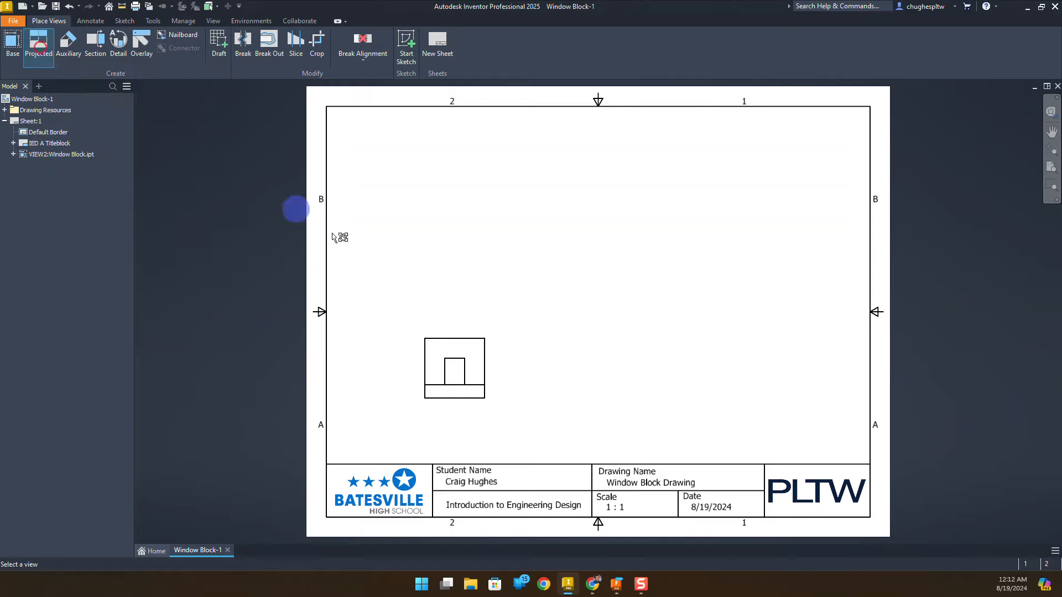
{"action": "left_click", "coordinate": [484, 341]}
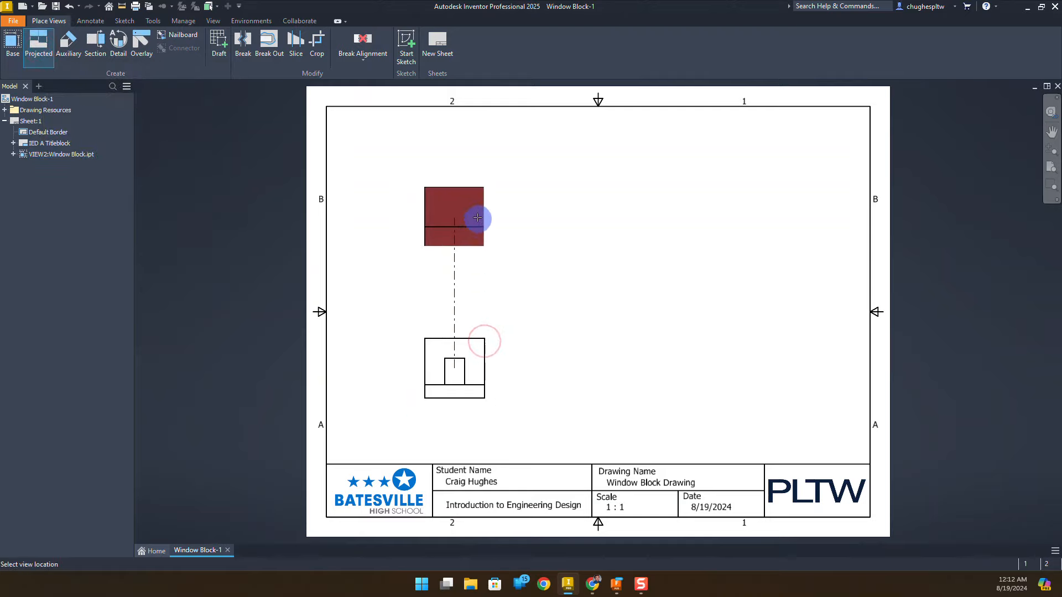
{"action": "left_click", "coordinate": [477, 190]}
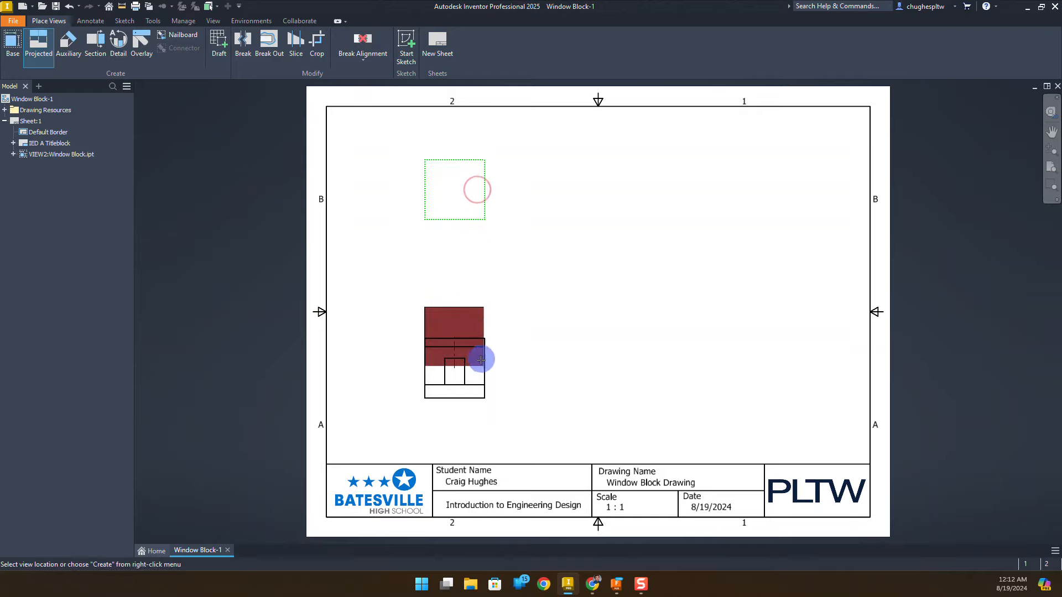
{"action": "left_click", "coordinate": [726, 367]}
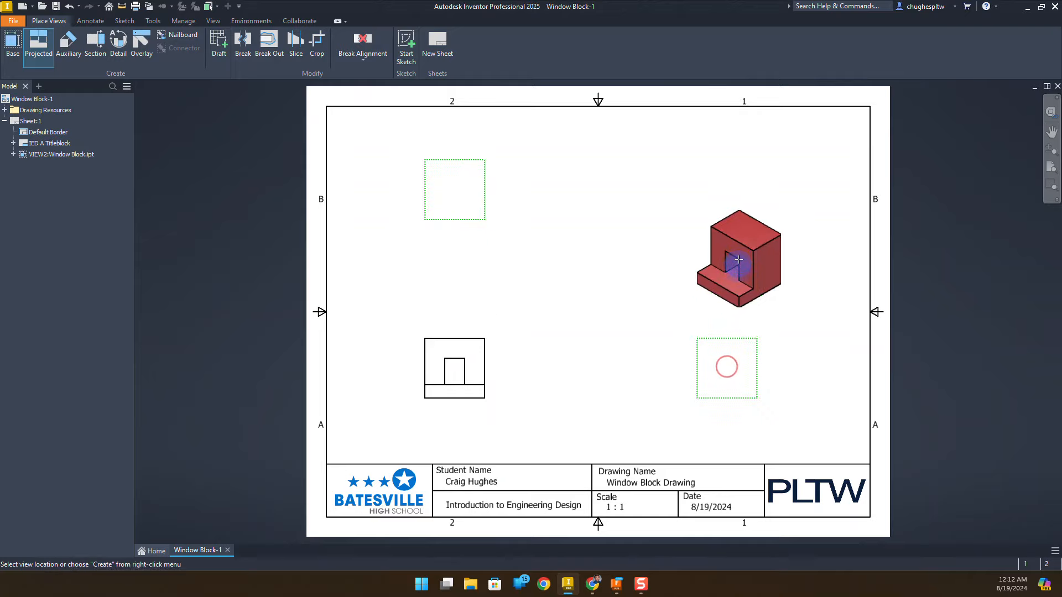
{"action": "left_click", "coordinate": [742, 191]}
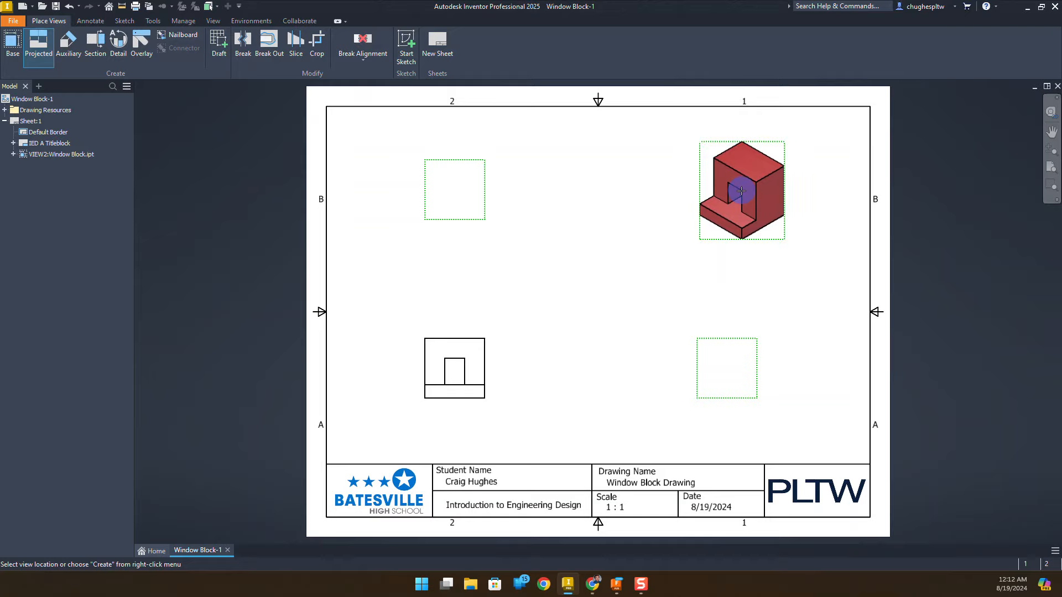
{"action": "right_click", "coordinate": [734, 189]}
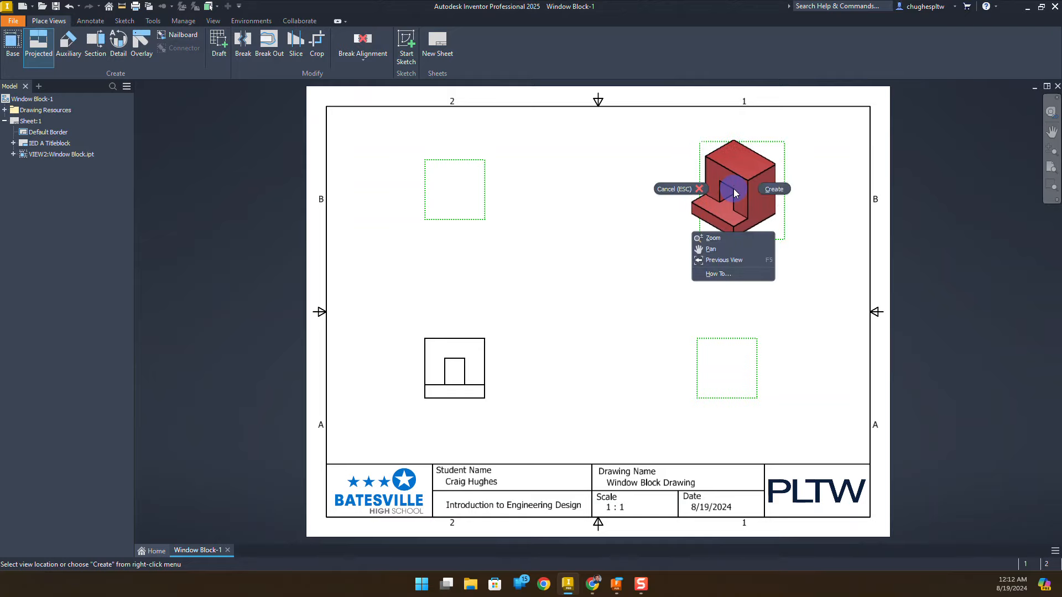
{"action": "left_click", "coordinate": [772, 192]}
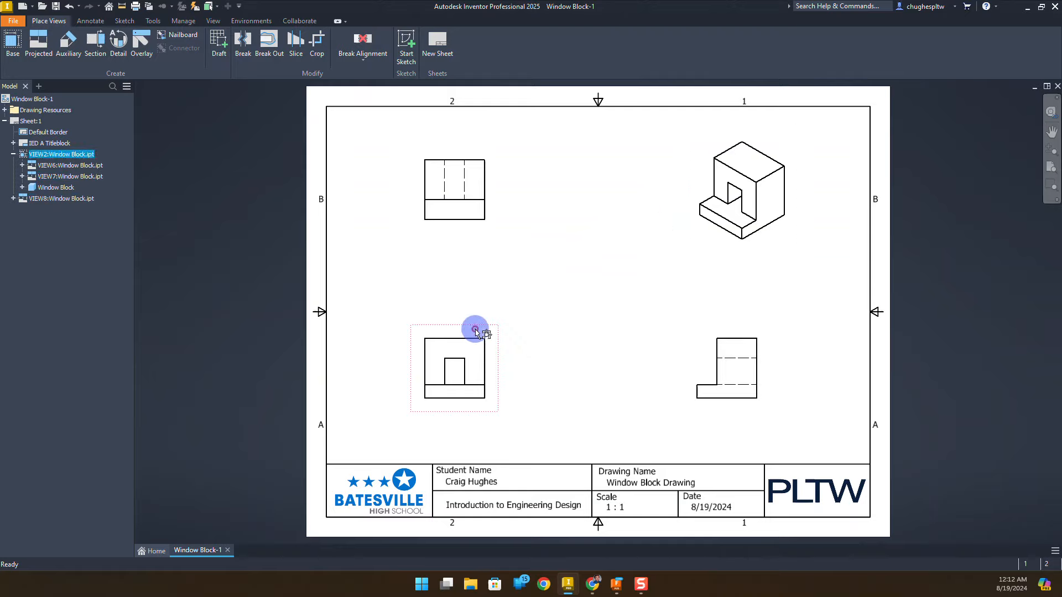
- Set the front base view's scale to 2 : 1 and move the view slightly right and down on the sheet
{"action": "double_click", "coordinate": [476, 330]}
{"action": "left_click", "coordinate": [348, 238]}
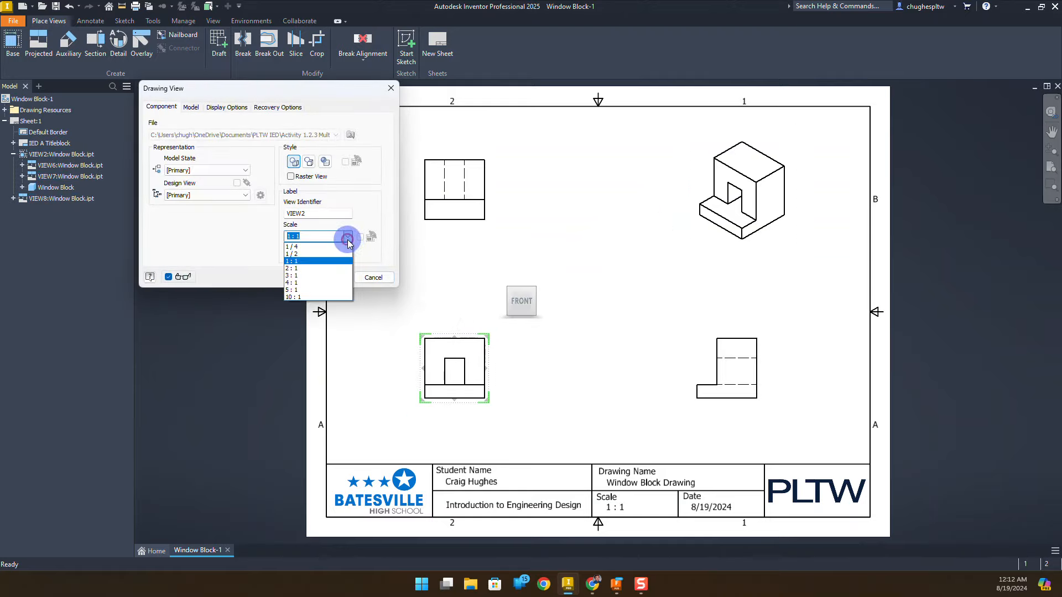
{"action": "left_click", "coordinate": [319, 268]}
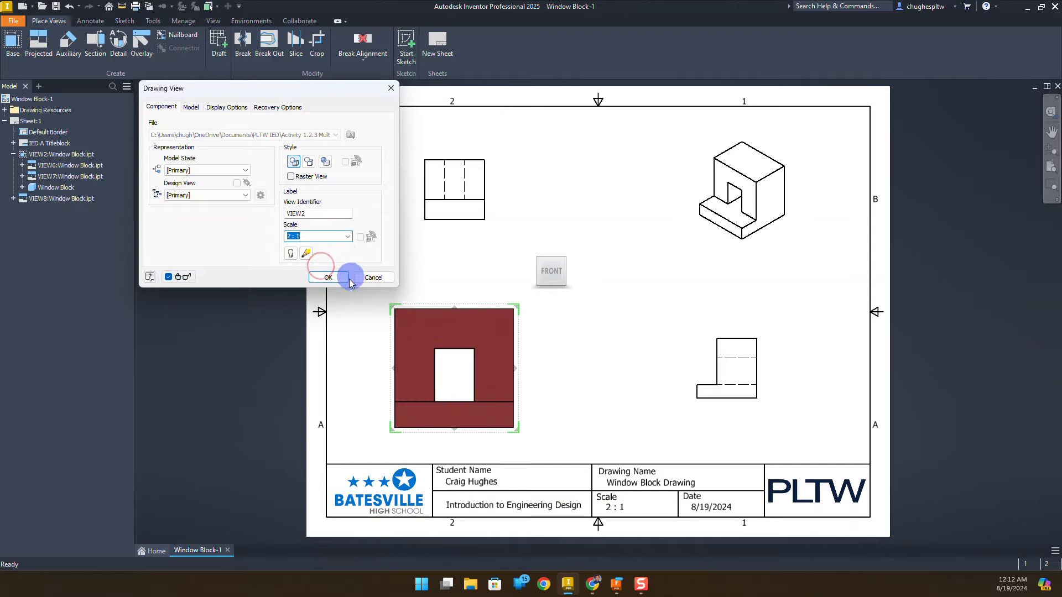
{"action": "left_click", "coordinate": [331, 279]}
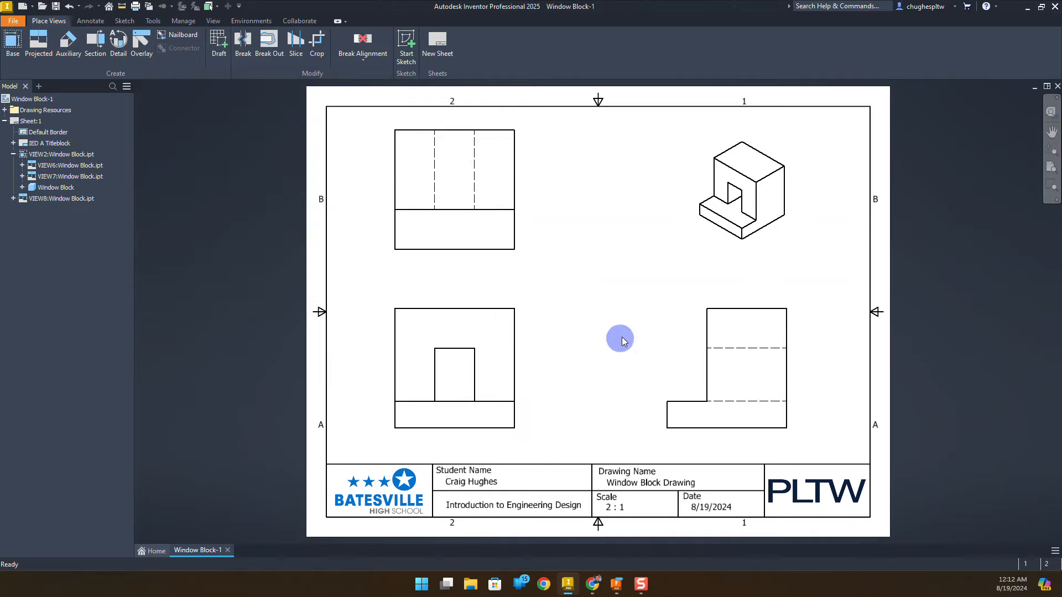
{"action": "left_click_drag", "start_coordinate": [529, 371], "coordinate": [549, 376]}
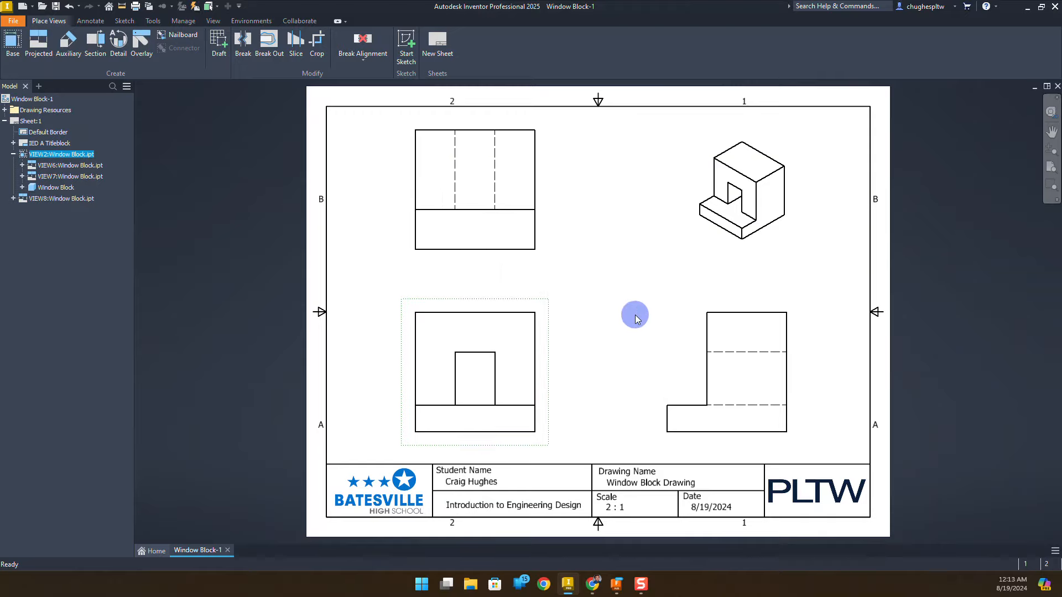
- Change the isometric view's display style to Shaded, keeping its scale at 1 : 1
{"action": "double_click", "coordinate": [690, 223]}
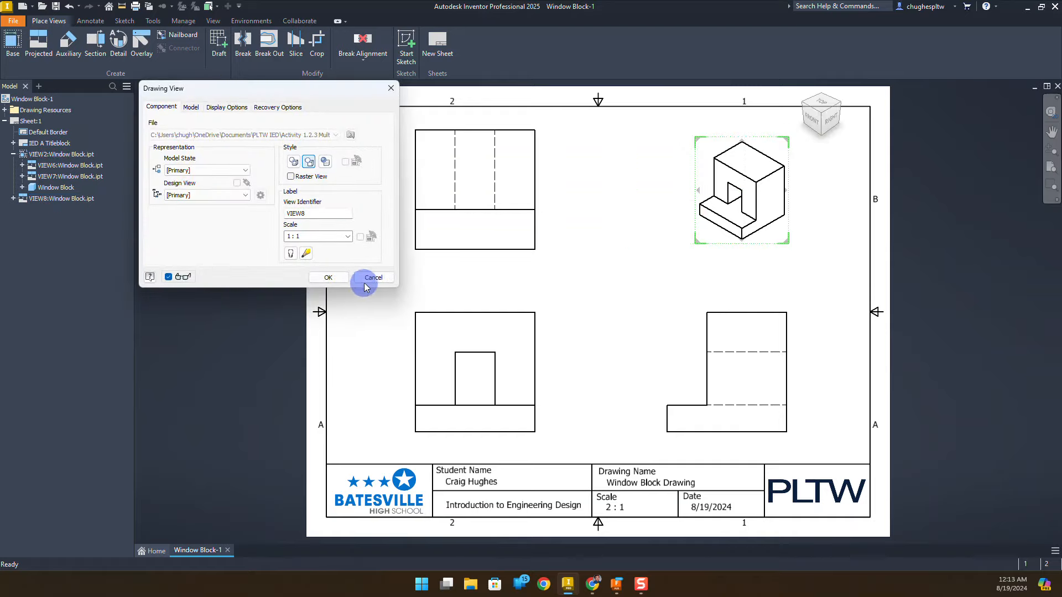
{"action": "left_click", "coordinate": [363, 284]}
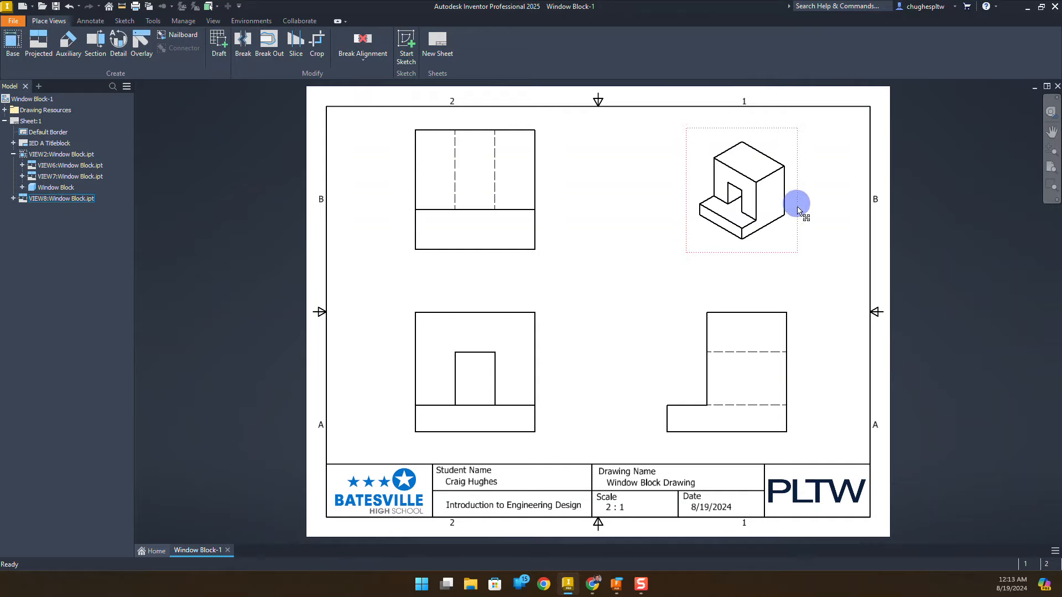
{"action": "double_click", "coordinate": [684, 238]}
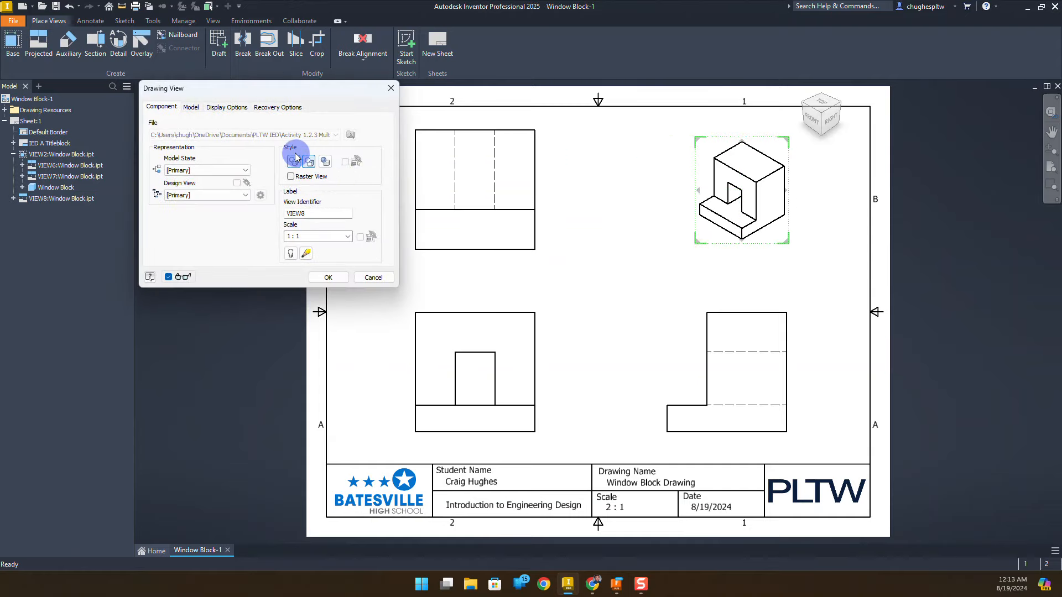
{"action": "left_click", "coordinate": [326, 162]}
{"action": "left_click", "coordinate": [326, 277]}
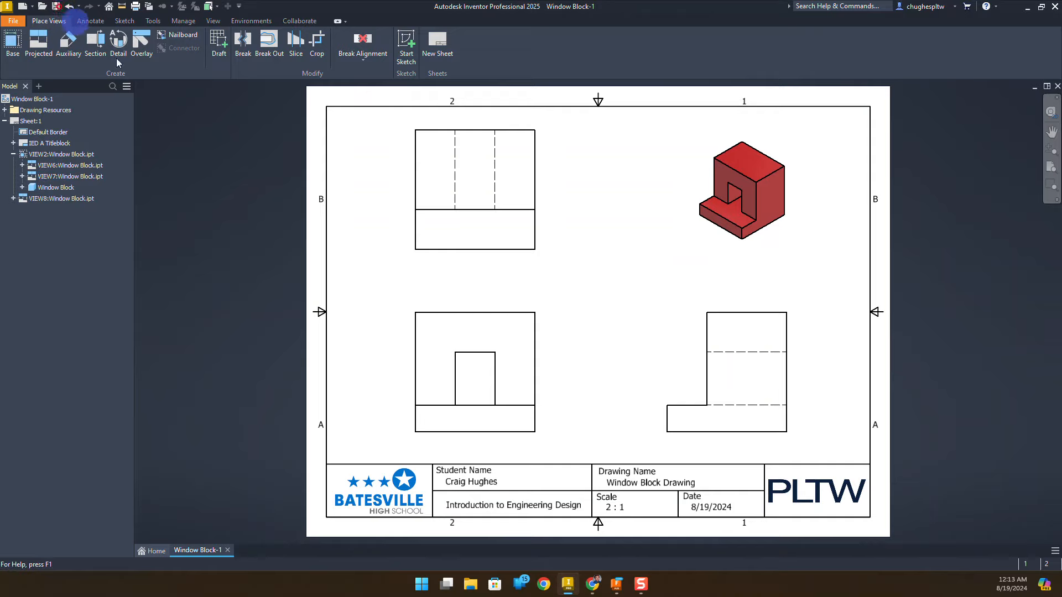
- Save the drawing as Window Block Drawing in the Activity 1.2.3 Multiview Drawings folder as an Inventor drawing file (.idw)
{"action": "left_click", "coordinate": [55, 7]}
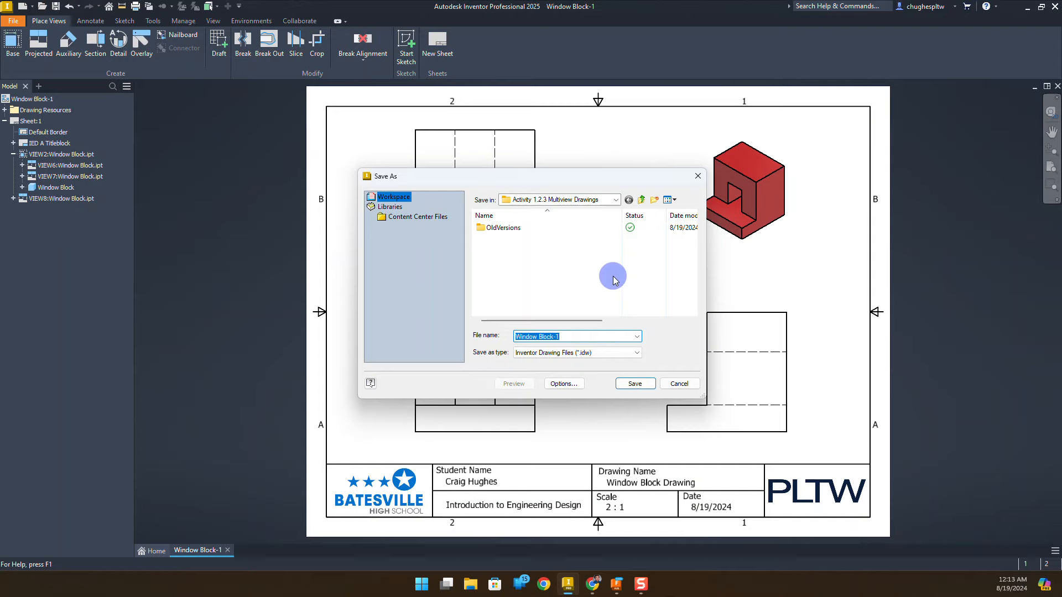
{"action": "key", "text": "BackSpace"}
{"action": "key", "text": "BackSpace"}
{"action": "type", "text": "Drawing"}
{"action": "left_click", "coordinate": [625, 383]}
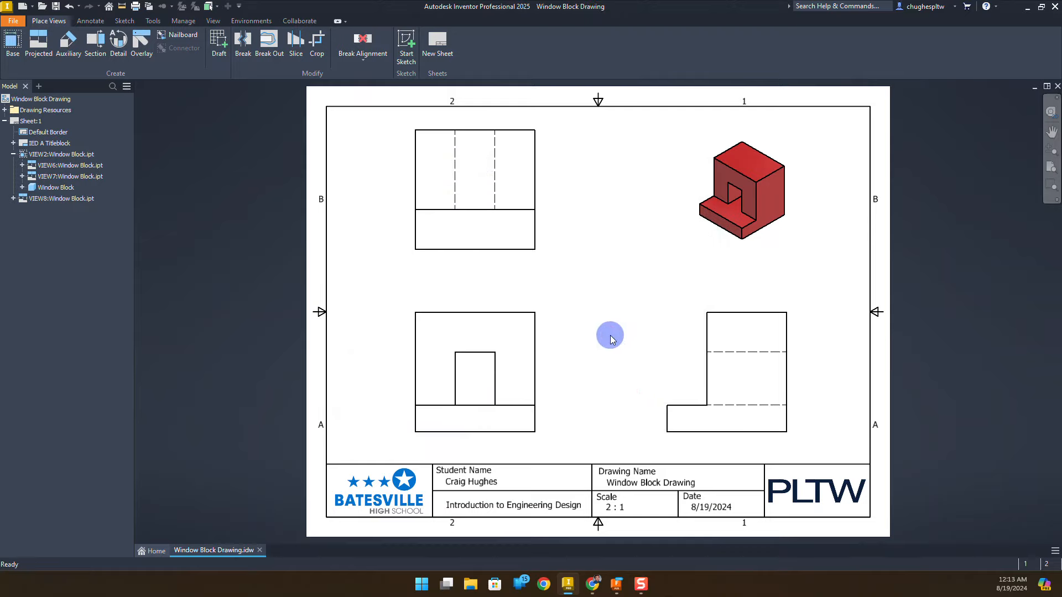